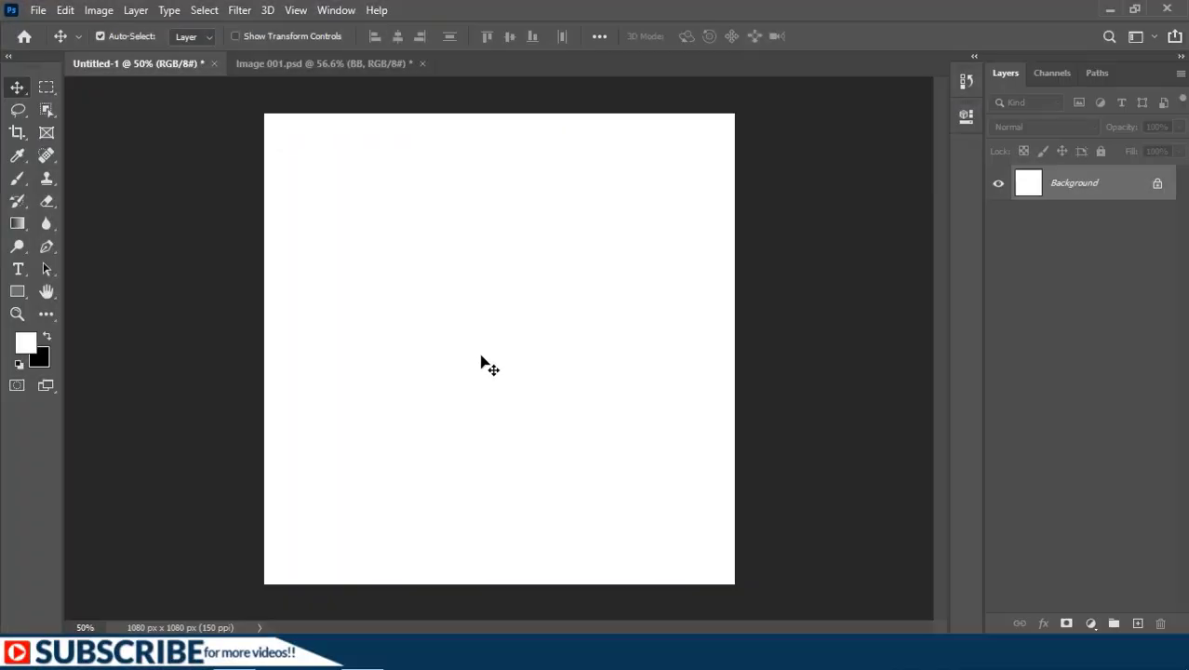
Step: Type orange 'BB' lettering on the canvas with the Horizontal Type Tool
{"action": "right_click", "coordinate": [18, 269]}
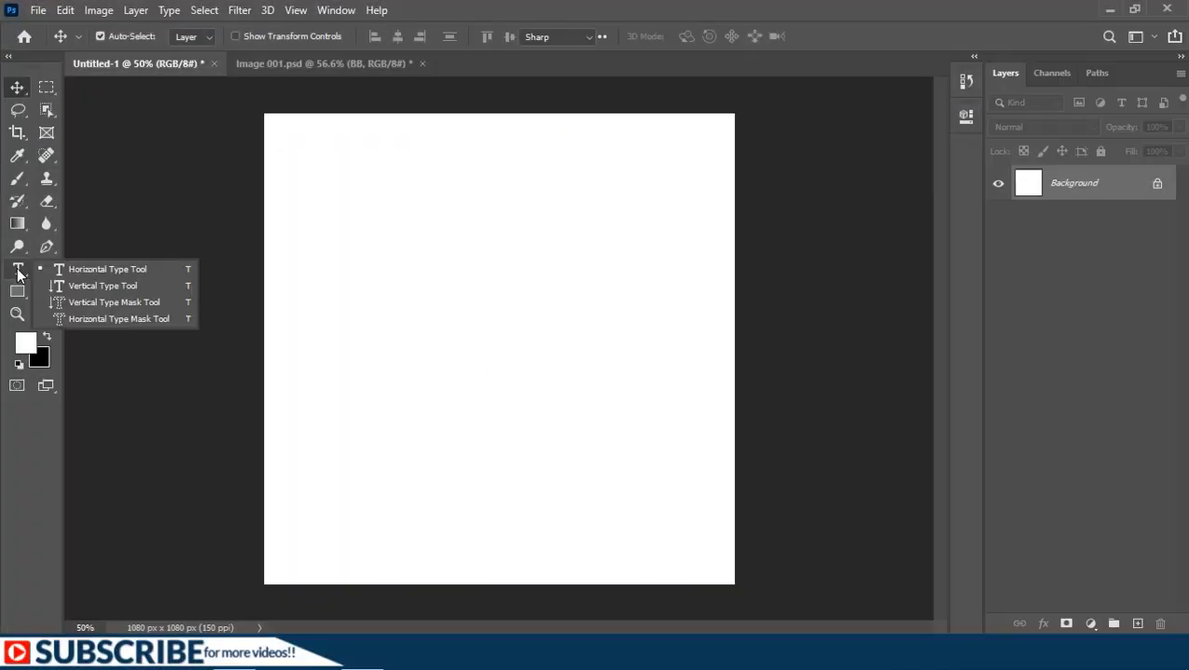
{"action": "left_click", "coordinate": [94, 269]}
{"action": "left_click", "coordinate": [378, 285]}
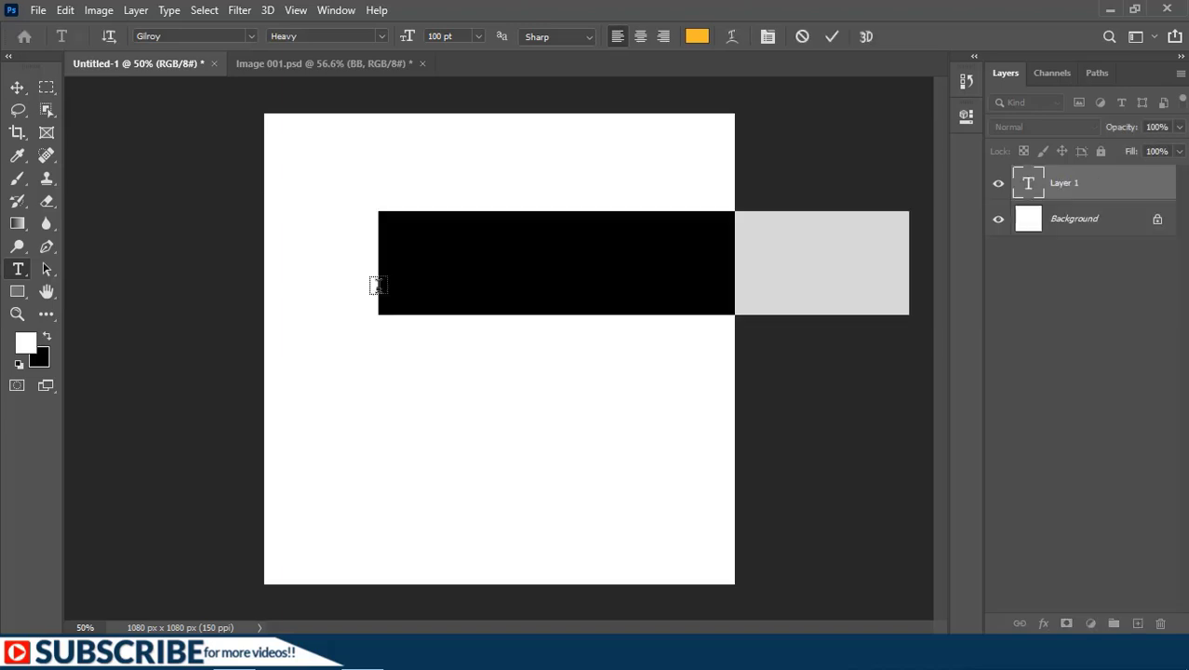
{"action": "type", "text": "BB"}
Step: Enlarge BB to about 182% and squash its height to about 126%
{"action": "key", "text": "ctrl+t"}
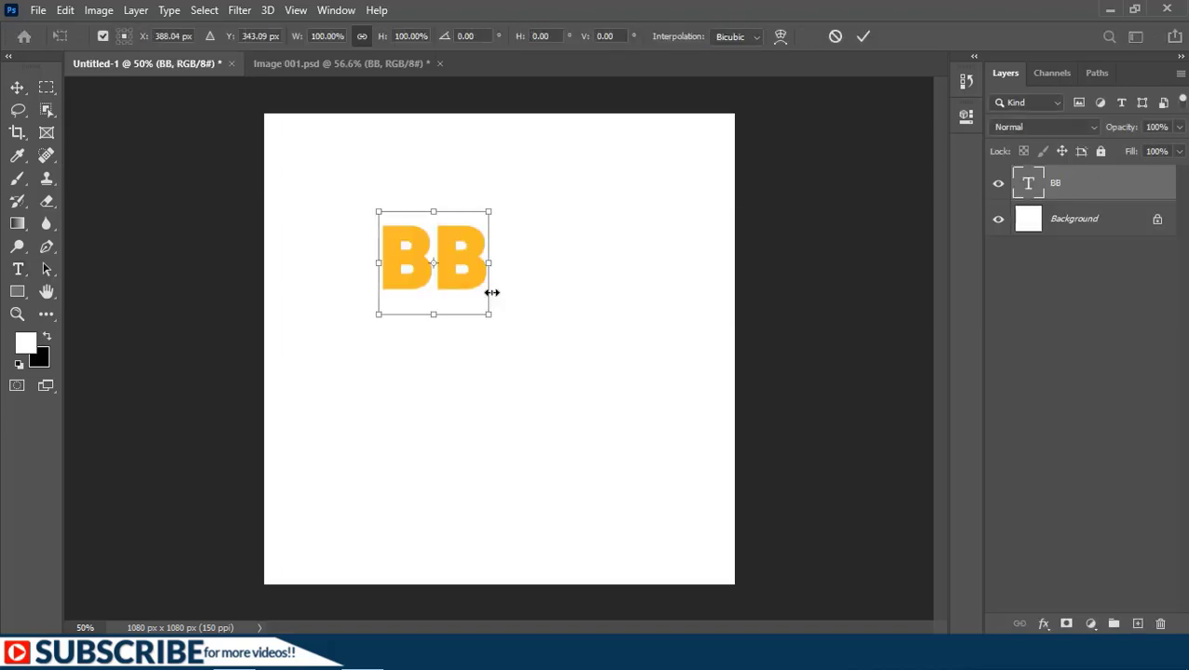
{"action": "left_click_drag", "start_coordinate": [488, 316], "coordinate": [579, 400]}
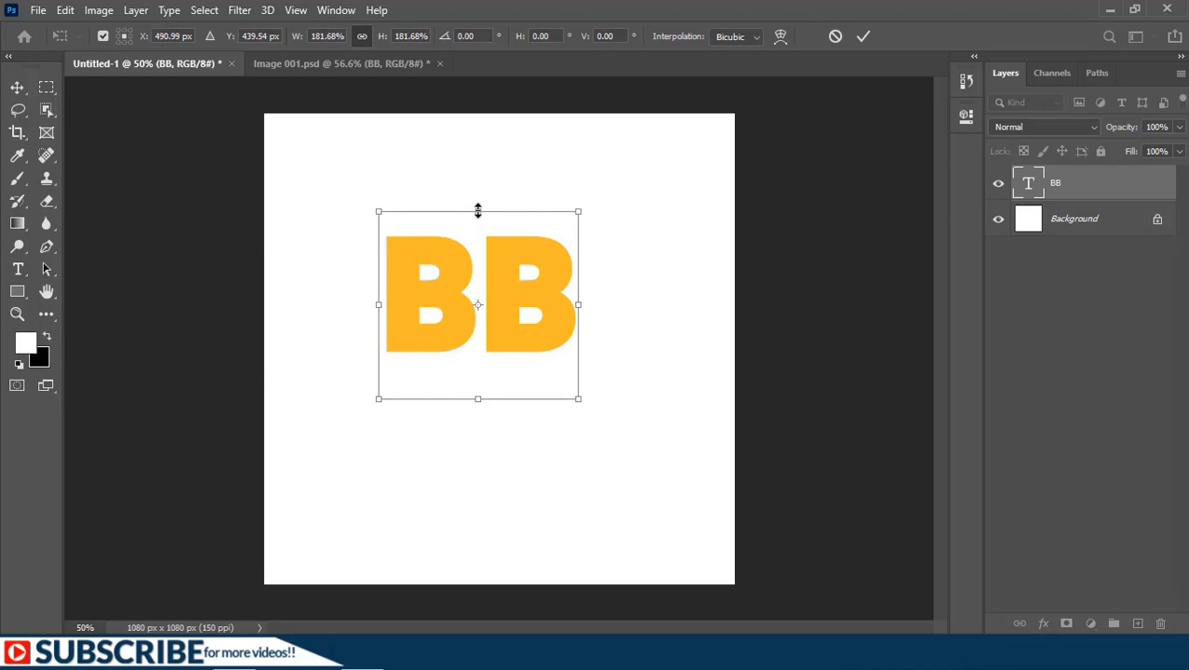
{"action": "left_click_drag", "start_coordinate": [477, 211], "coordinate": [472, 269]}
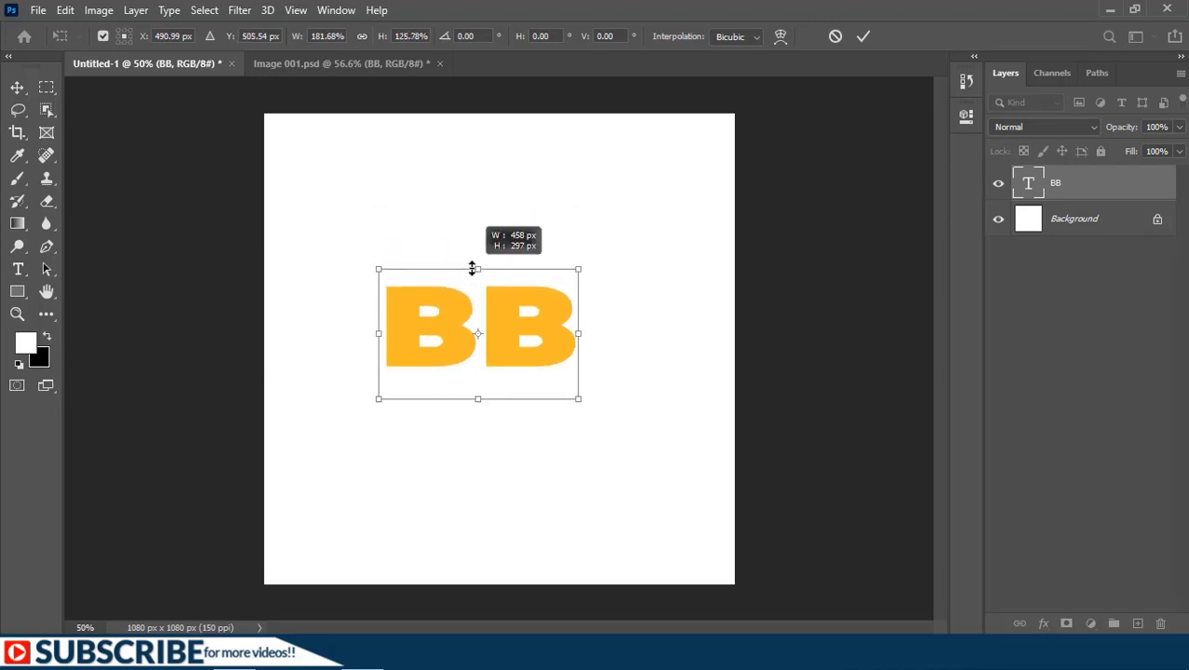
{"action": "key", "text": "Return"}
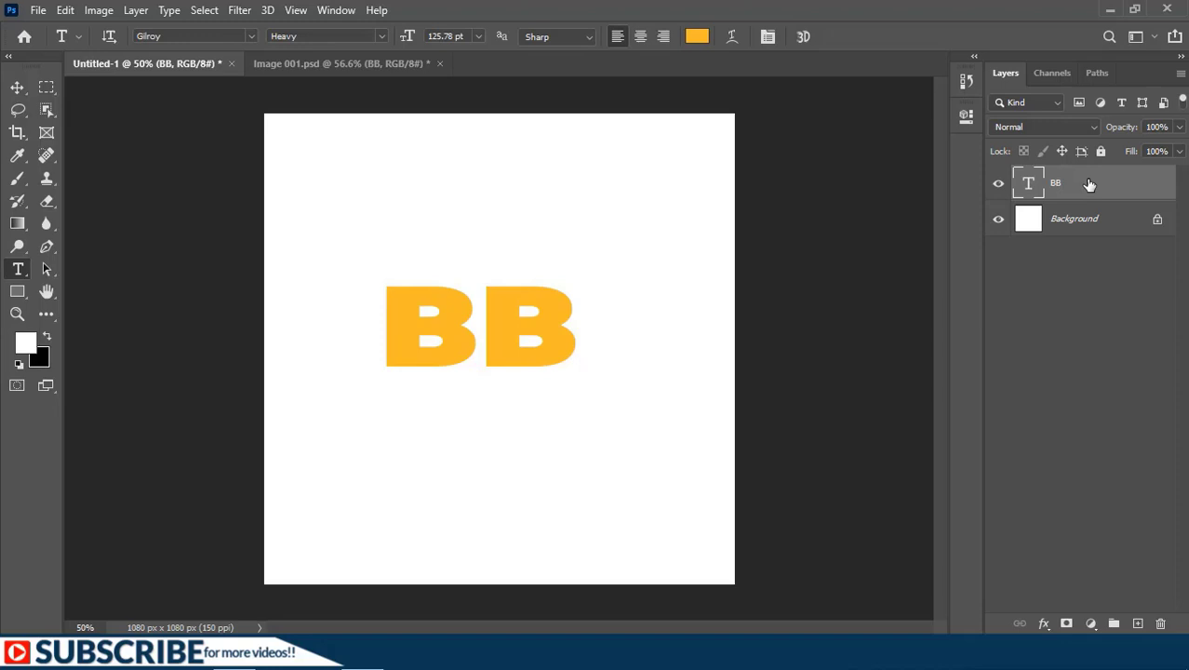
Step: Duplicate the BB layer, hide 'BB copy', and reselect the original BB layer
{"action": "key", "text": "ctrl+j"}
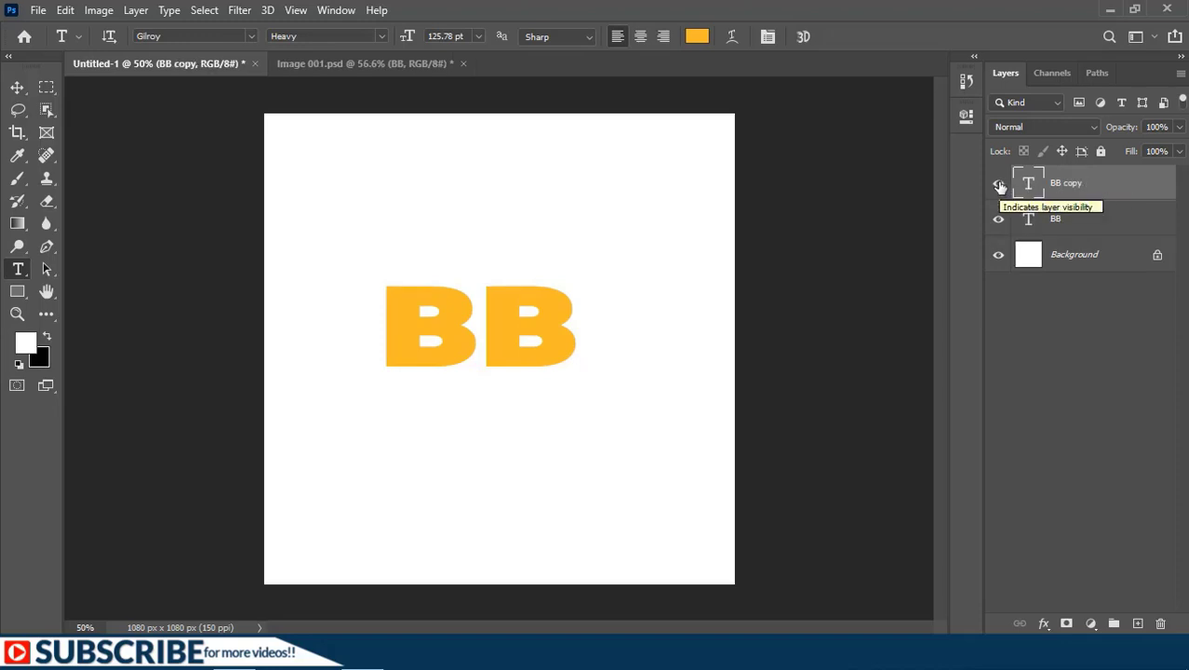
{"action": "left_click", "coordinate": [999, 185]}
{"action": "left_click", "coordinate": [1072, 222]}
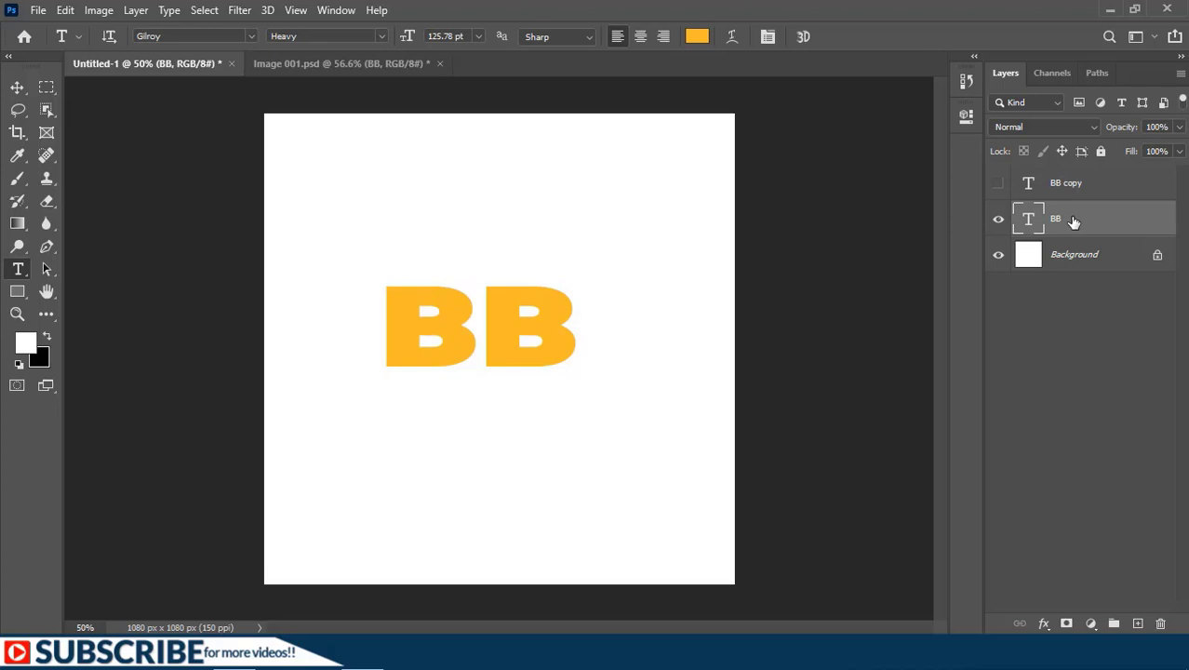
Step: Give the BB layer a red 9 px stroke and an Outer Bevel at 365% depth
{"action": "right_click", "coordinate": [1073, 221]}
{"action": "left_click", "coordinate": [888, 24]}
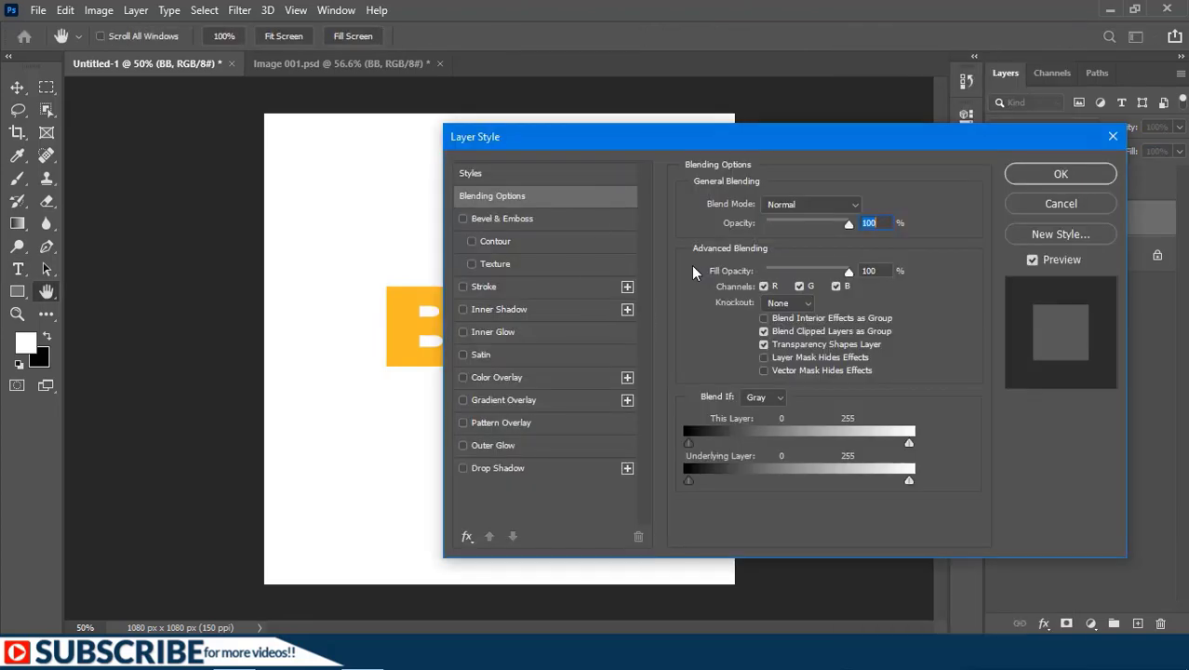
{"action": "left_click", "coordinate": [477, 292]}
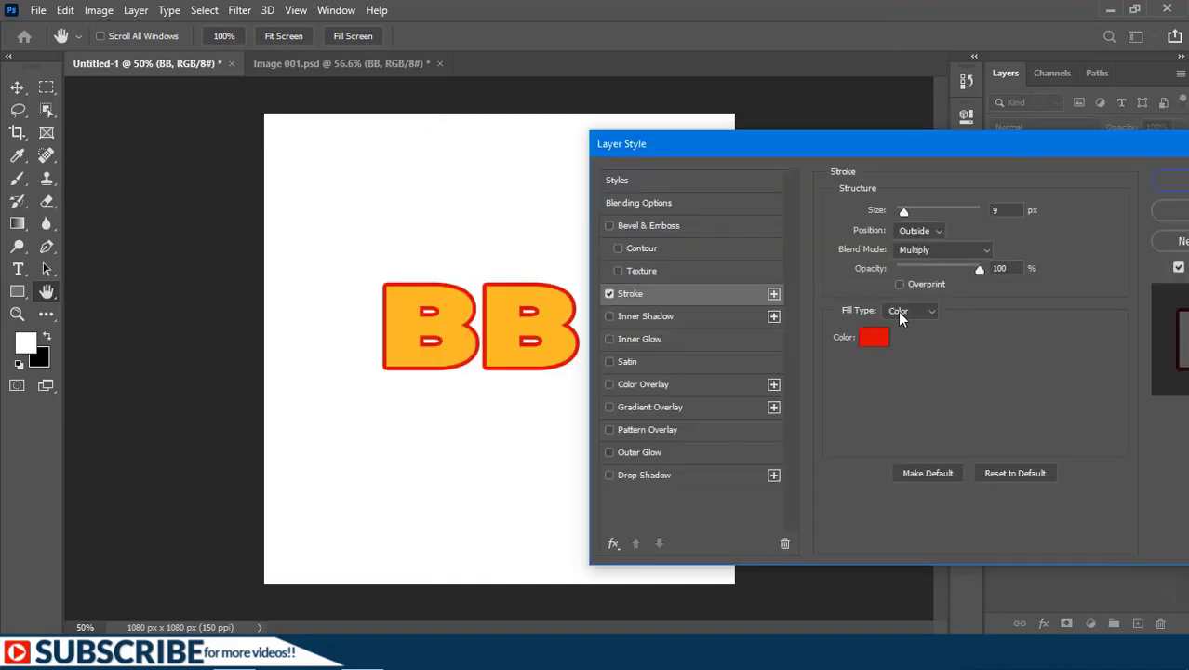
{"action": "left_click", "coordinate": [650, 223]}
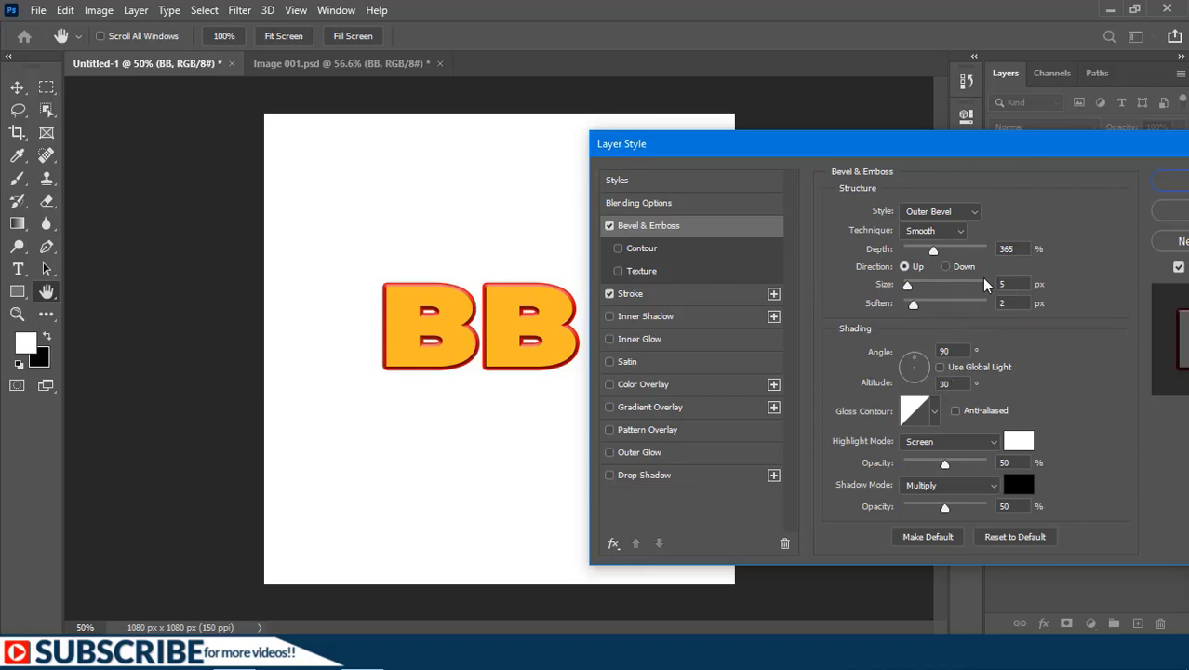
{"action": "left_click_drag", "start_coordinate": [1003, 158], "coordinate": [971, 157]}
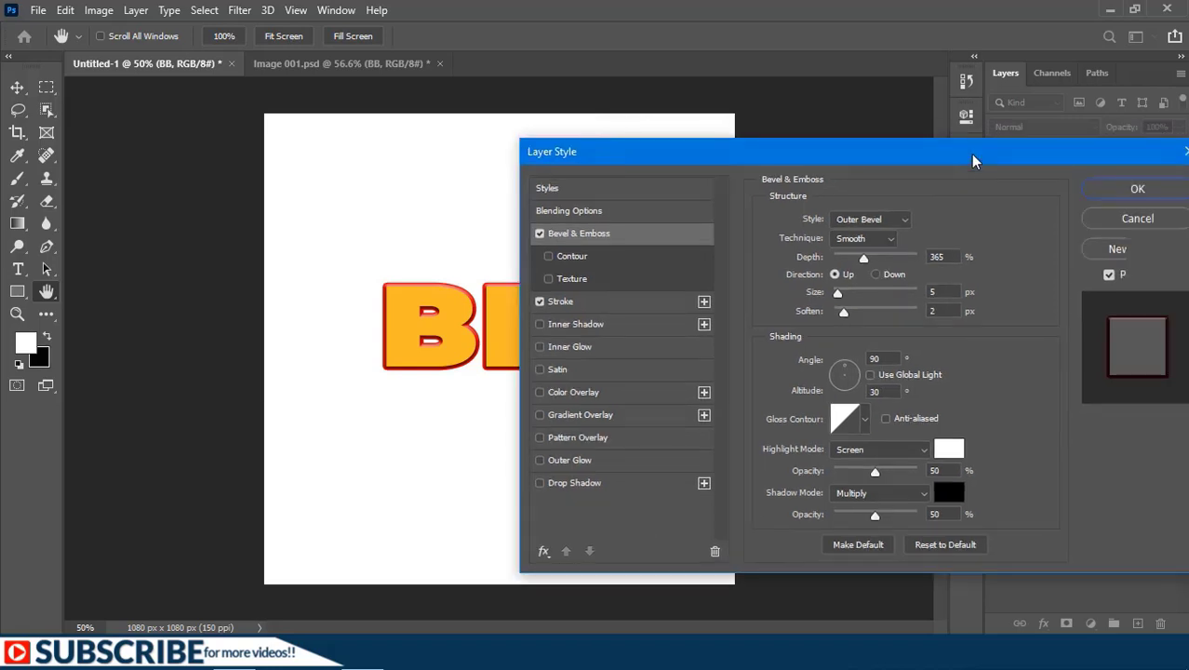
{"action": "left_click", "coordinate": [1138, 190]}
Step: Shift BB to the left edge of the canvas and unhide the BB copy layer
{"action": "left_click", "coordinate": [19, 89]}
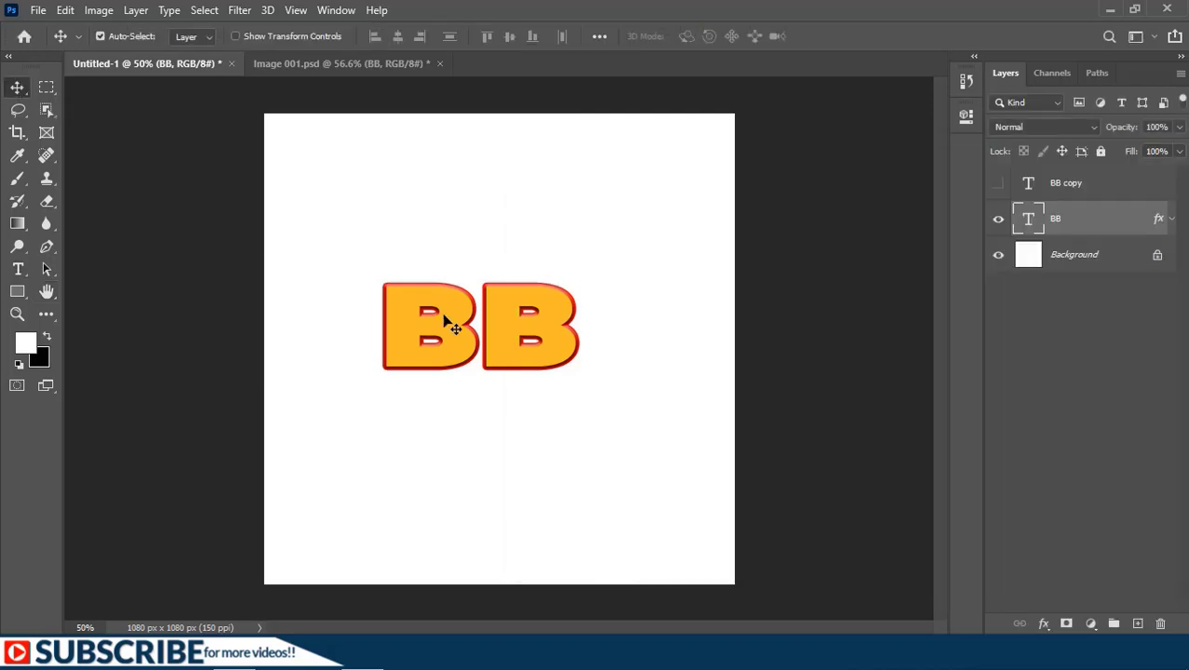
{"action": "left_click_drag", "start_coordinate": [434, 358], "coordinate": [318, 359]}
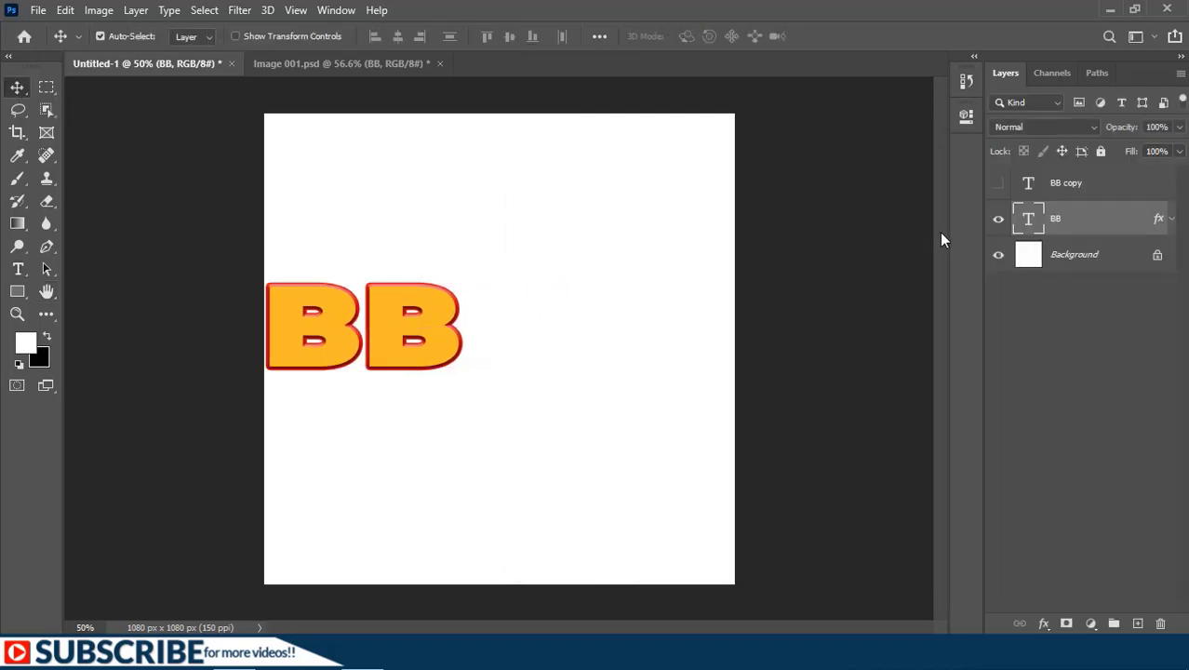
{"action": "left_click", "coordinate": [999, 182]}
Step: Retype the BB copy layer's text as an orange 'Q'
{"action": "left_click", "coordinate": [556, 372]}
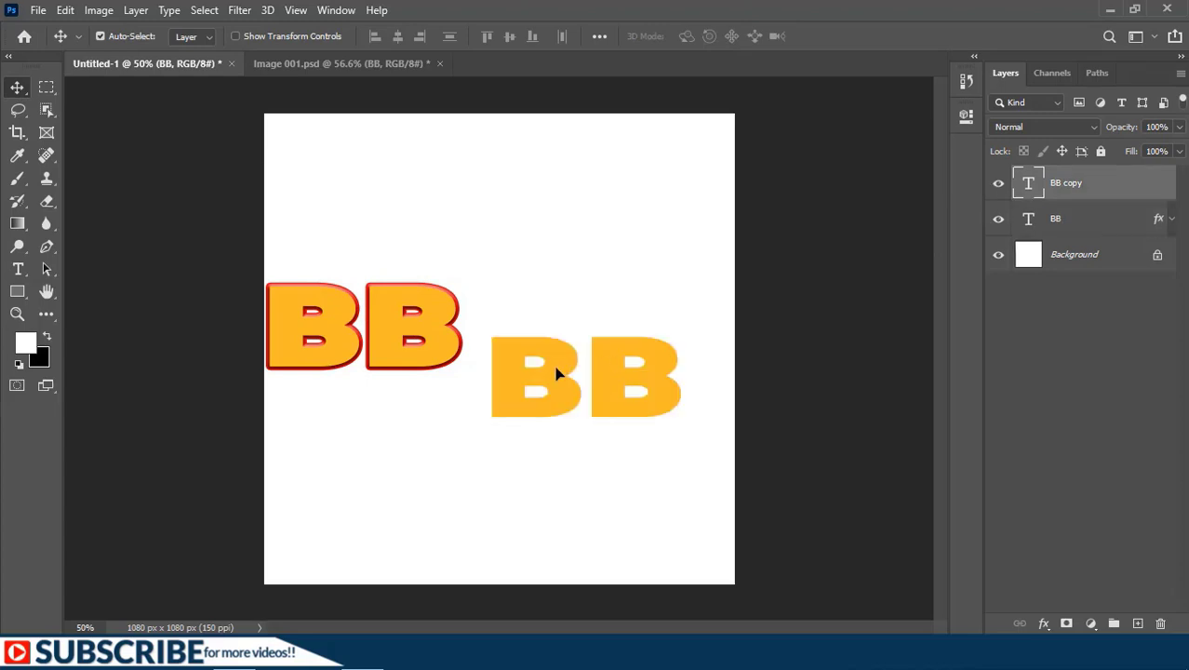
{"action": "double_click", "coordinate": [556, 373]}
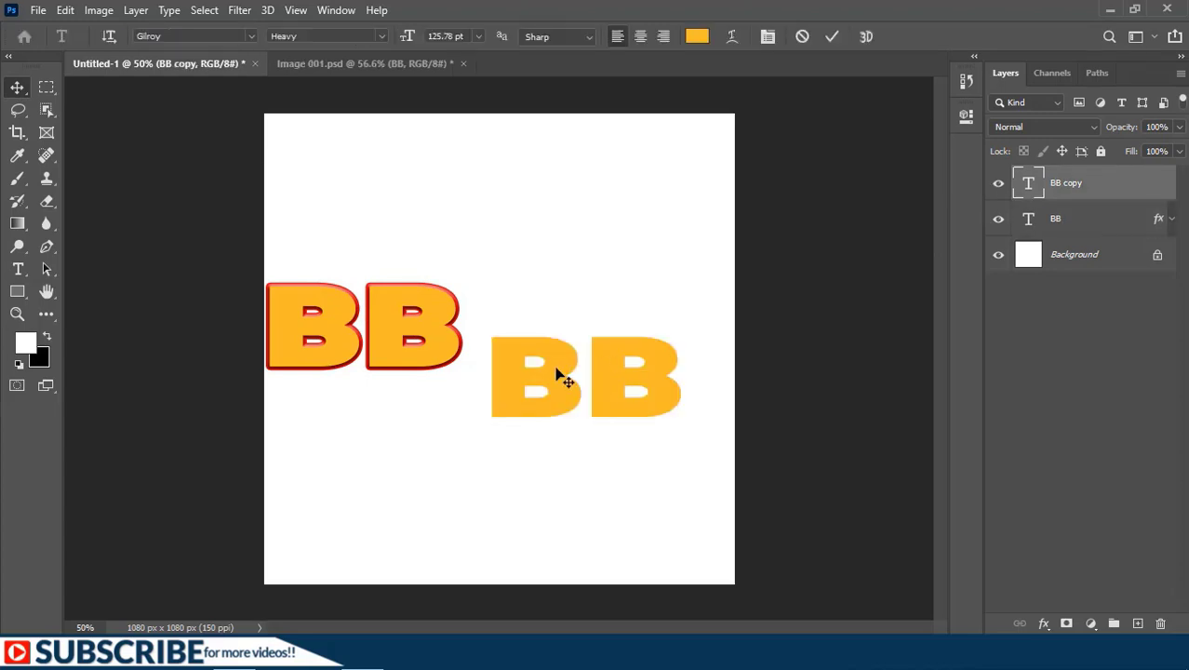
{"action": "type", "text": "Q"}
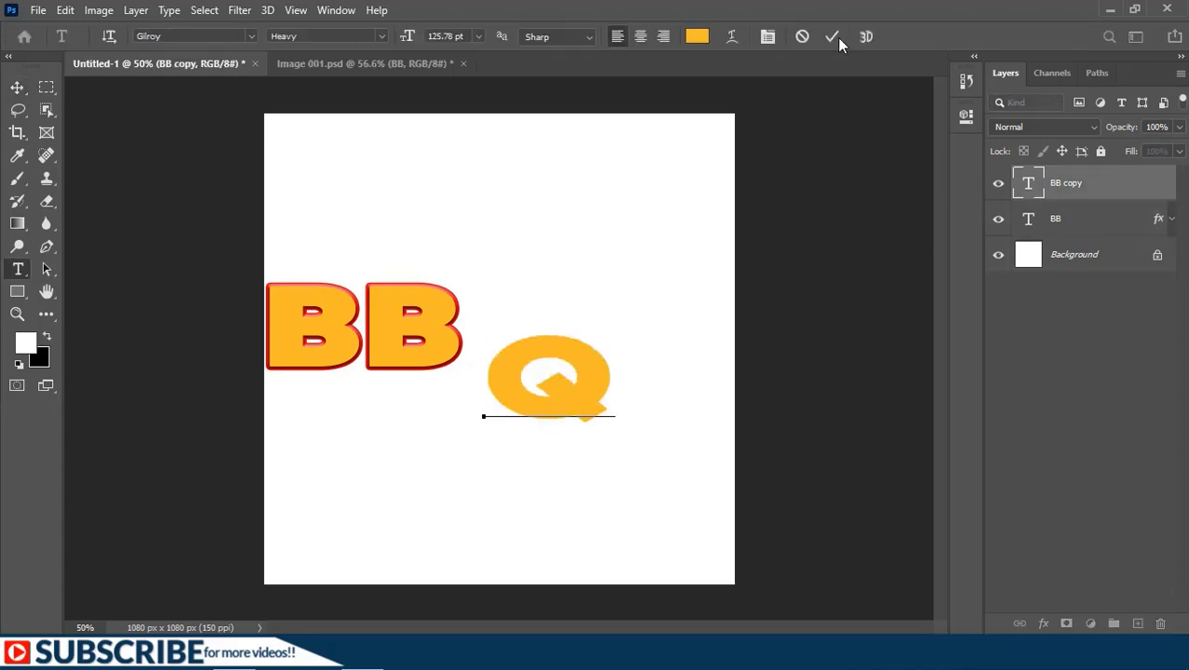
{"action": "left_click", "coordinate": [834, 37]}
{"action": "key", "text": "v"}
{"action": "scroll", "coordinate": [650, 412], "scroll_direction": "up", "scroll_amount": 3}
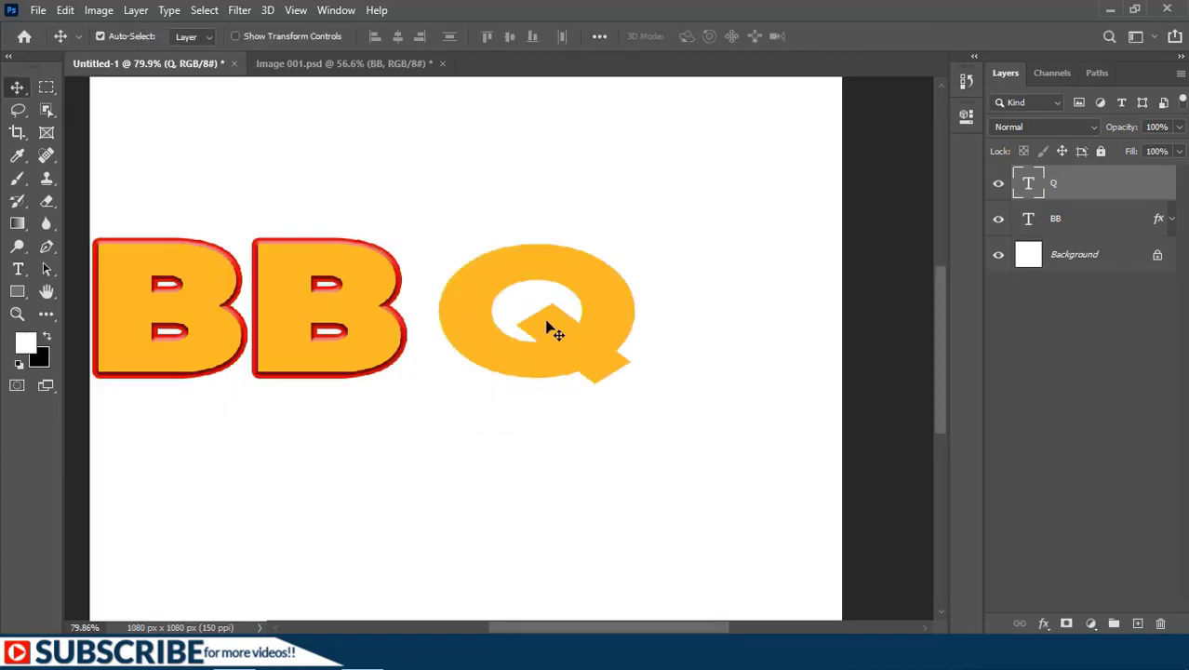
Step: Convert the Q text to a shape and delete its inner hole path
{"action": "right_click", "coordinate": [1065, 186]}
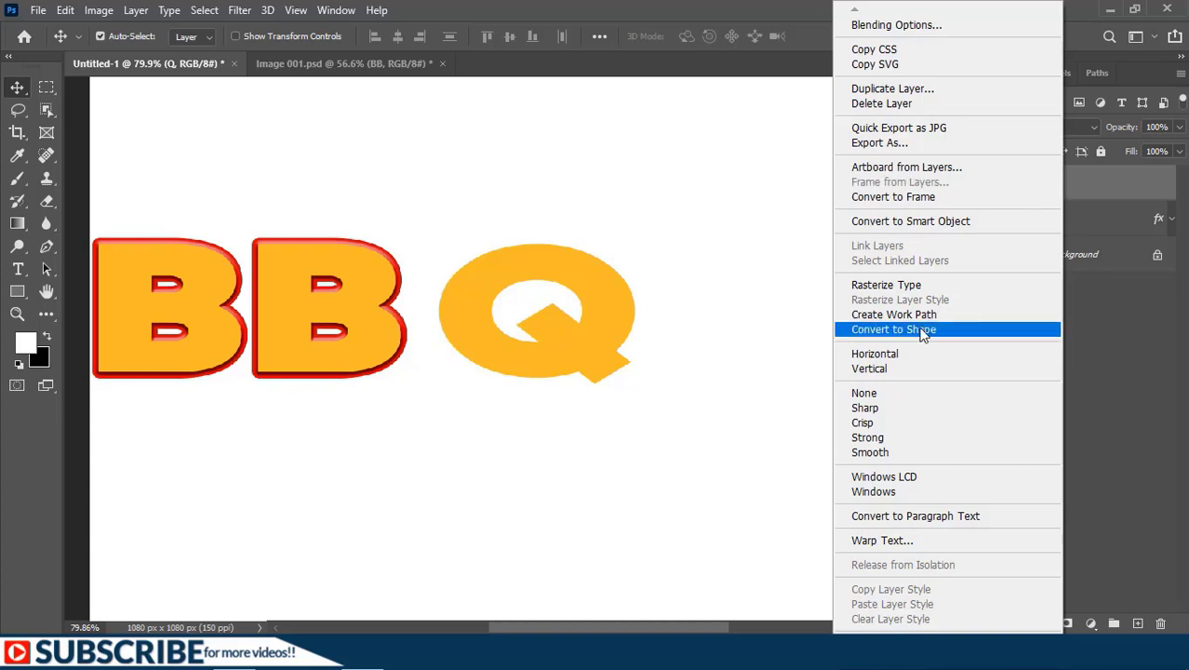
{"action": "left_click", "coordinate": [918, 331]}
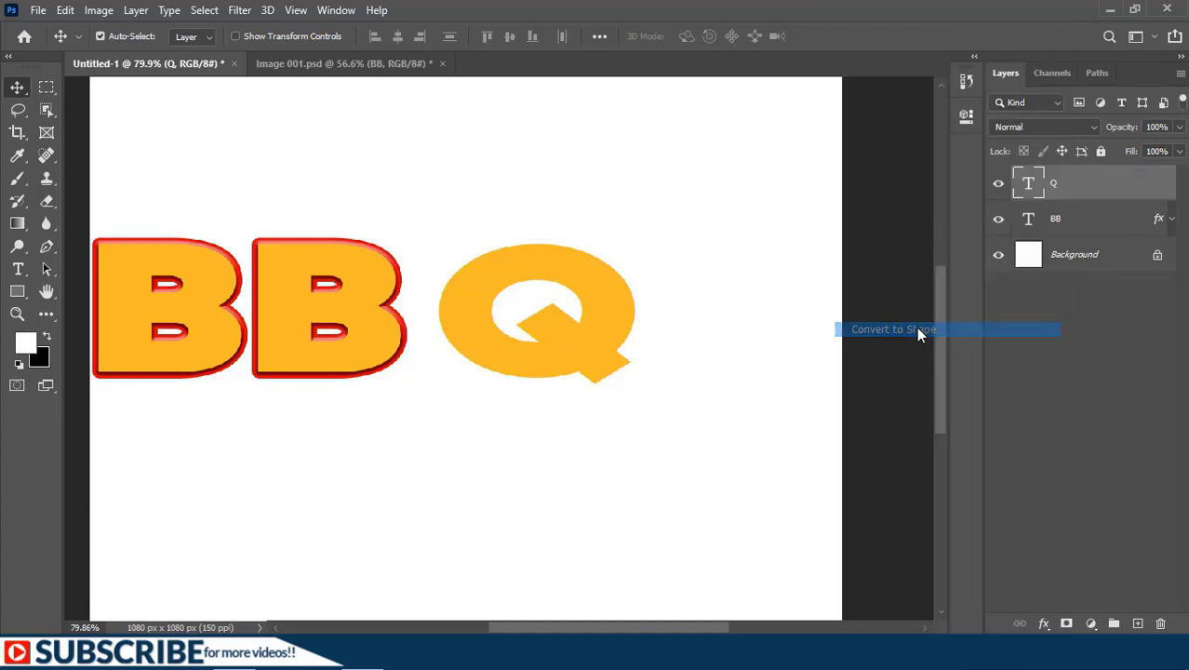
{"action": "right_click", "coordinate": [40, 268]}
{"action": "left_click", "coordinate": [110, 284]}
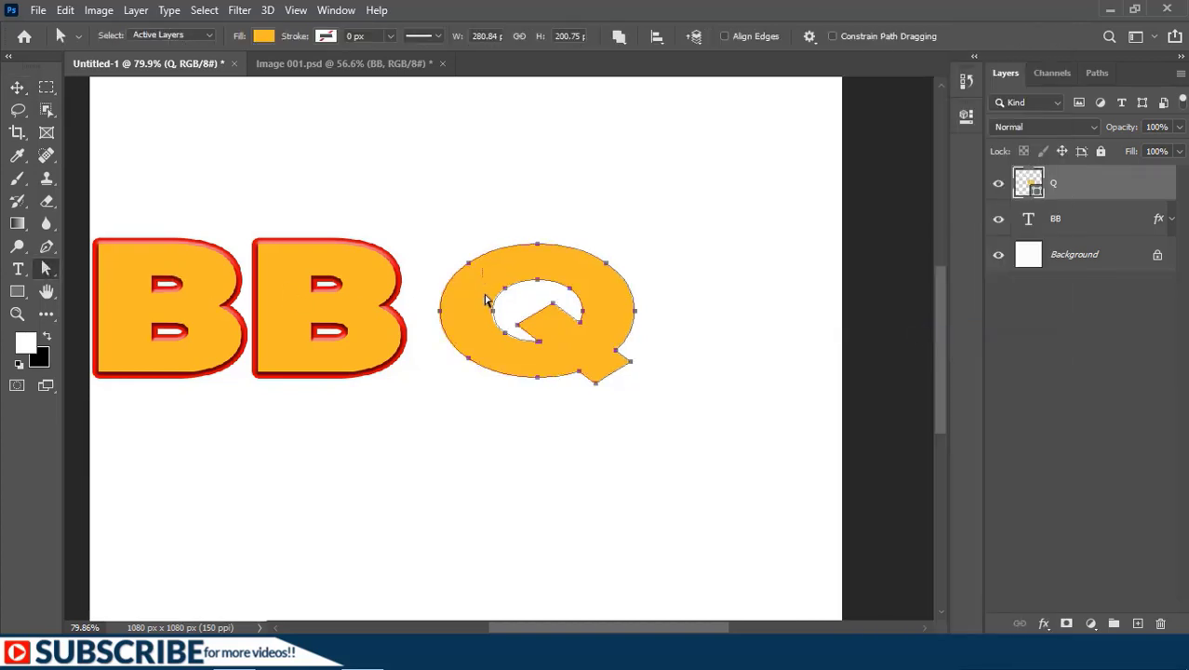
{"action": "left_click_drag", "start_coordinate": [482, 268], "coordinate": [599, 355]}
{"action": "key", "text": "Delete"}
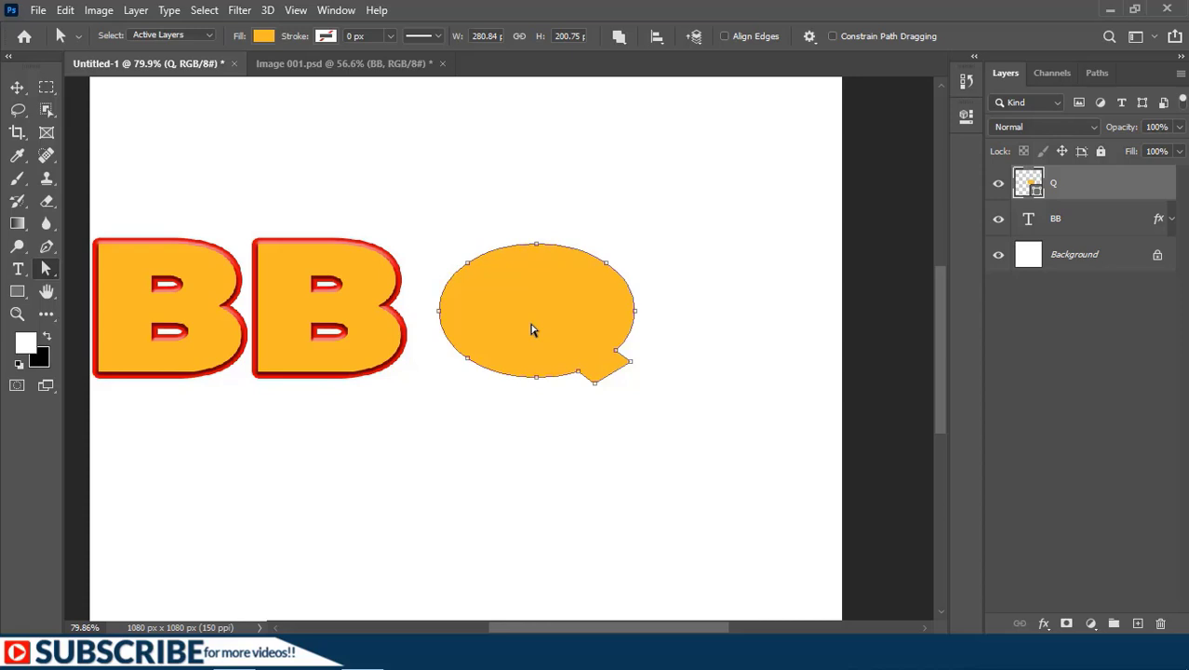
Step: Draw an ellipse inside the Q and merge it with the Q layer
{"action": "left_click", "coordinate": [16, 291]}
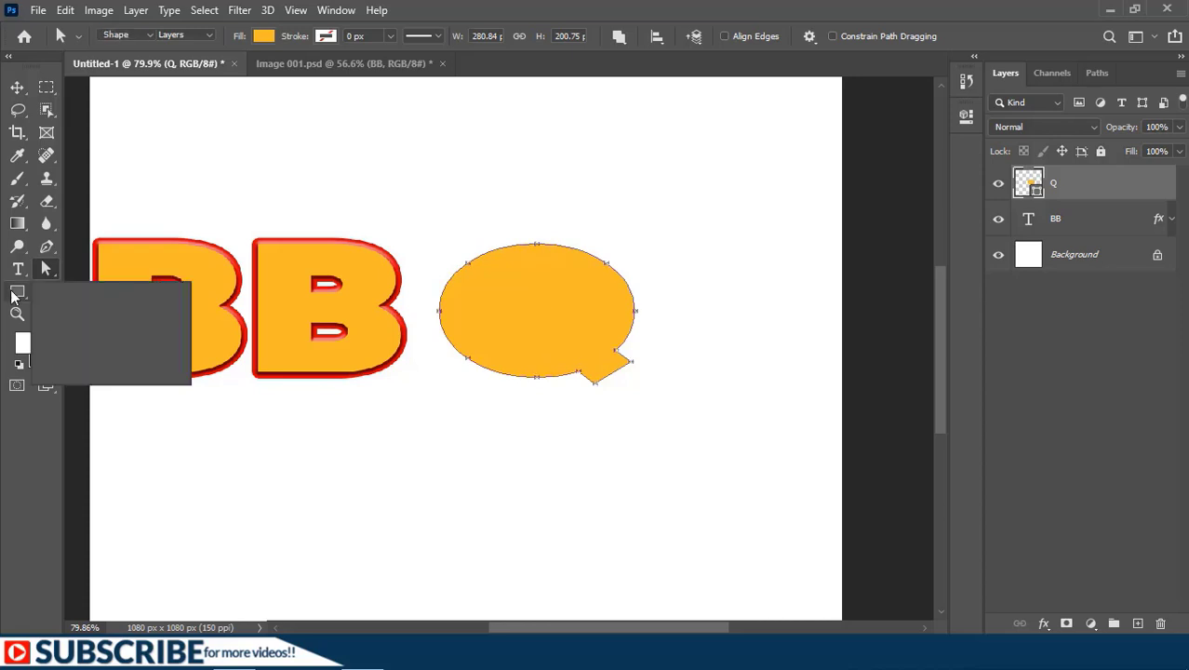
{"action": "left_click", "coordinate": [78, 324]}
{"action": "left_click_drag", "start_coordinate": [491, 281], "coordinate": [583, 345]}
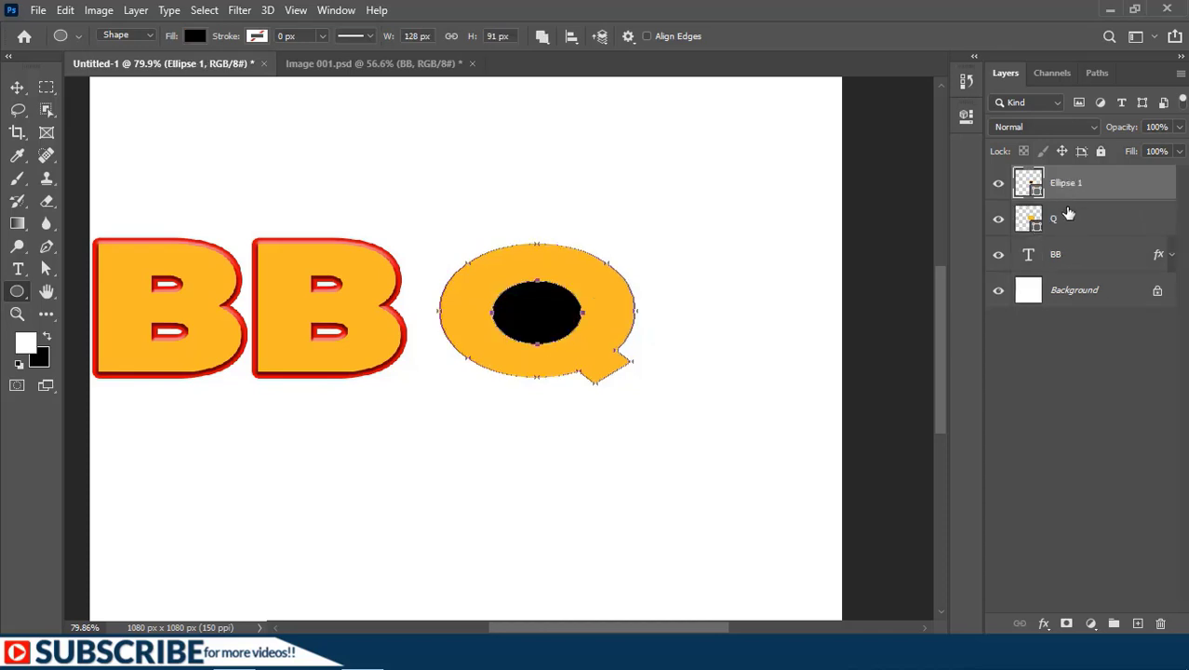
{"action": "left_click", "coordinate": [1067, 213], "text": "shift"}
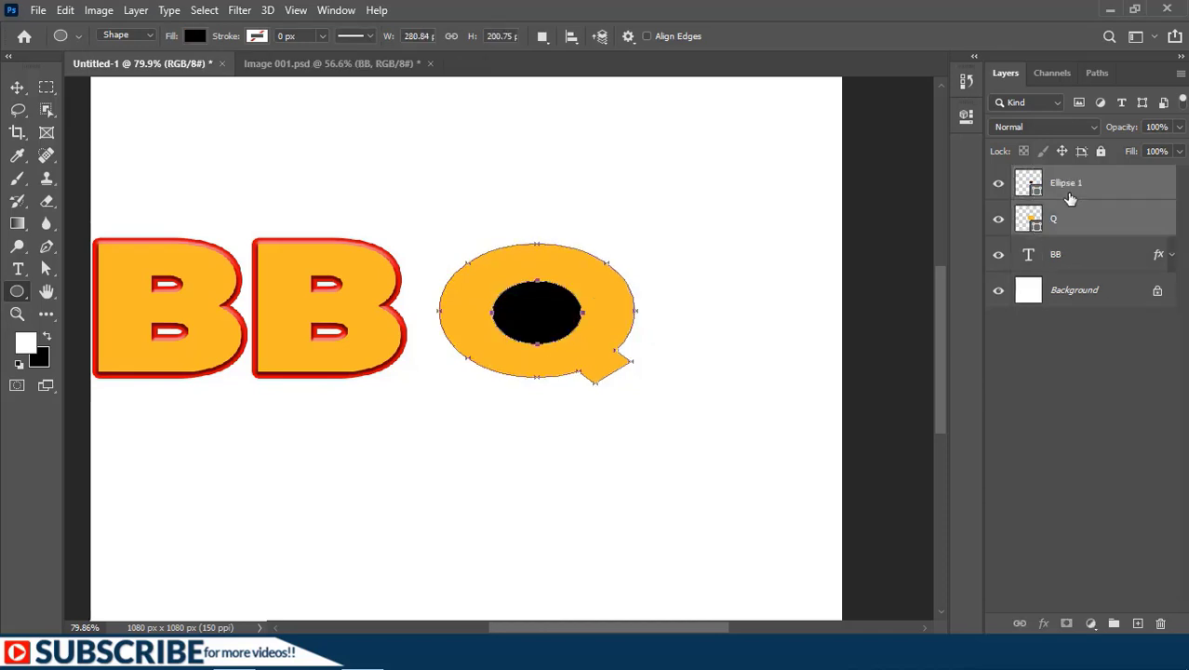
{"action": "right_click", "coordinate": [1069, 202]}
{"action": "left_click", "coordinate": [882, 514]}
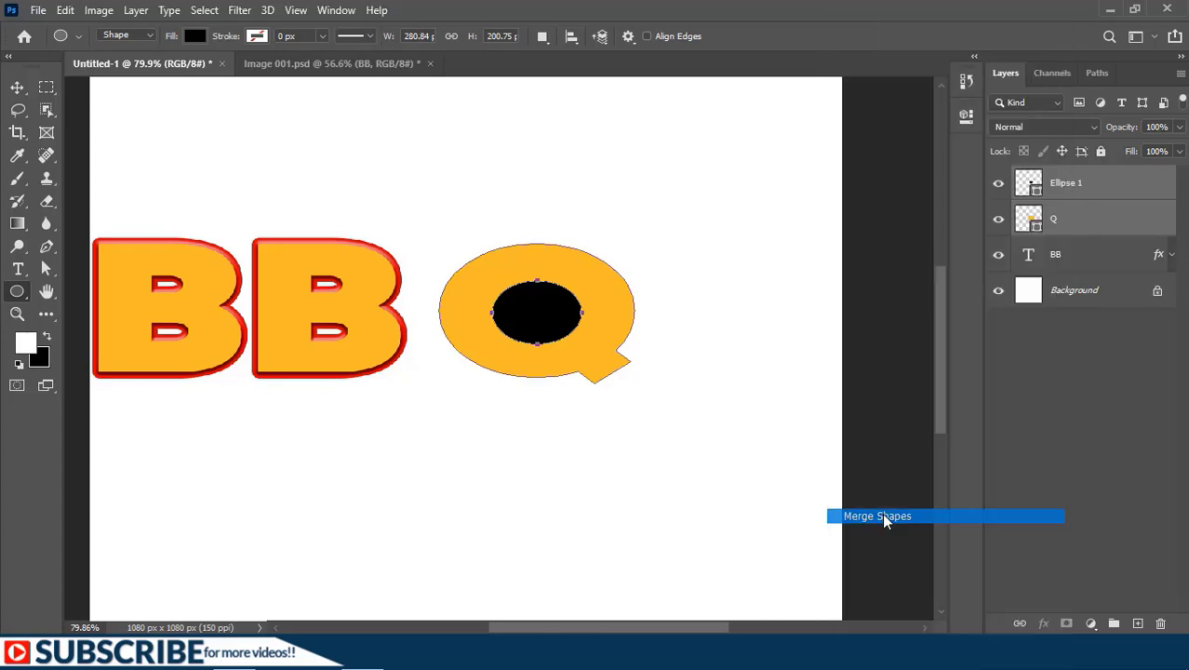
Step: Set the ellipse to Subtract Front Shape, then Merge Shape Components
{"action": "left_click", "coordinate": [44, 269]}
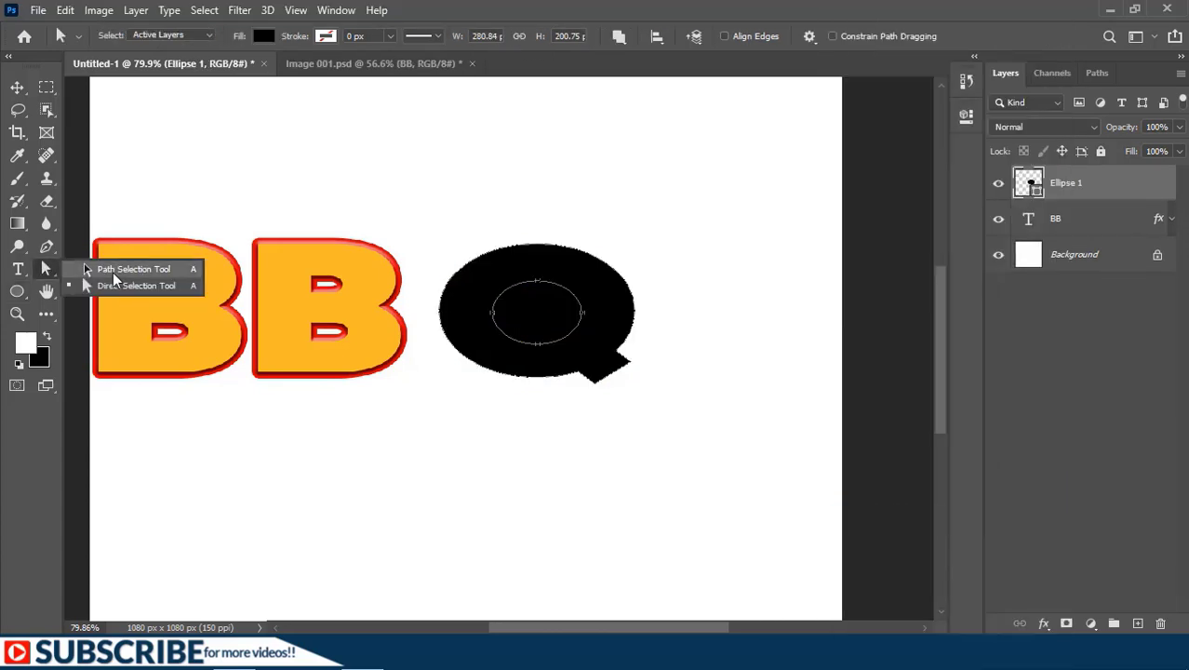
{"action": "left_click", "coordinate": [114, 265]}
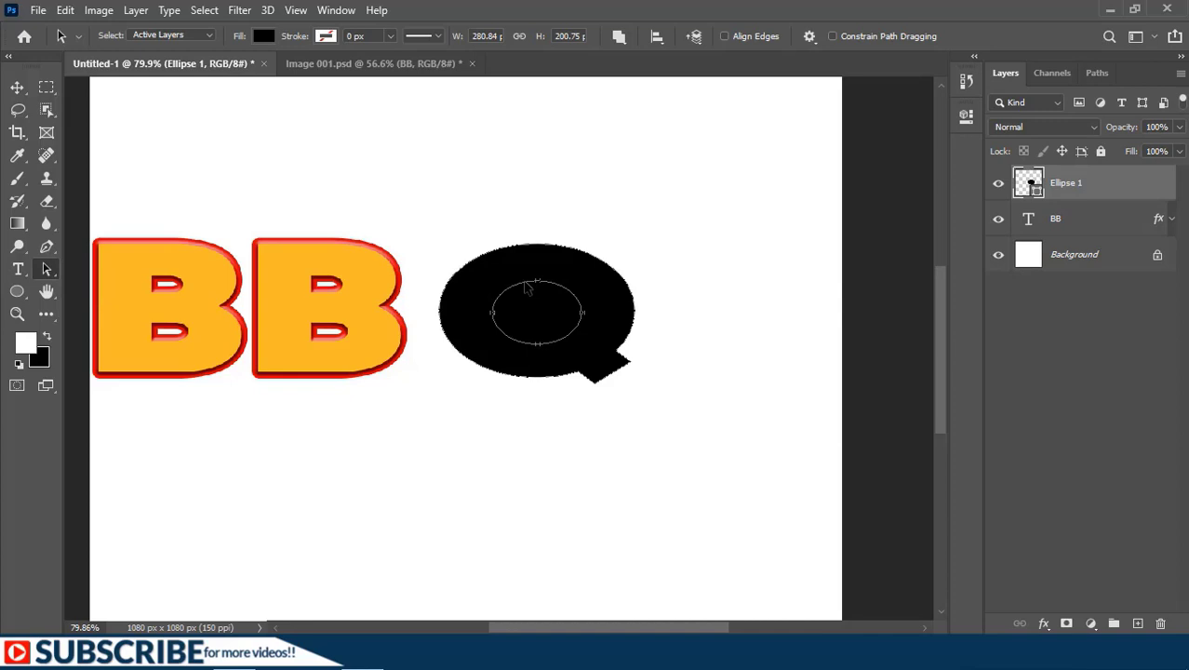
{"action": "left_click", "coordinate": [618, 37]}
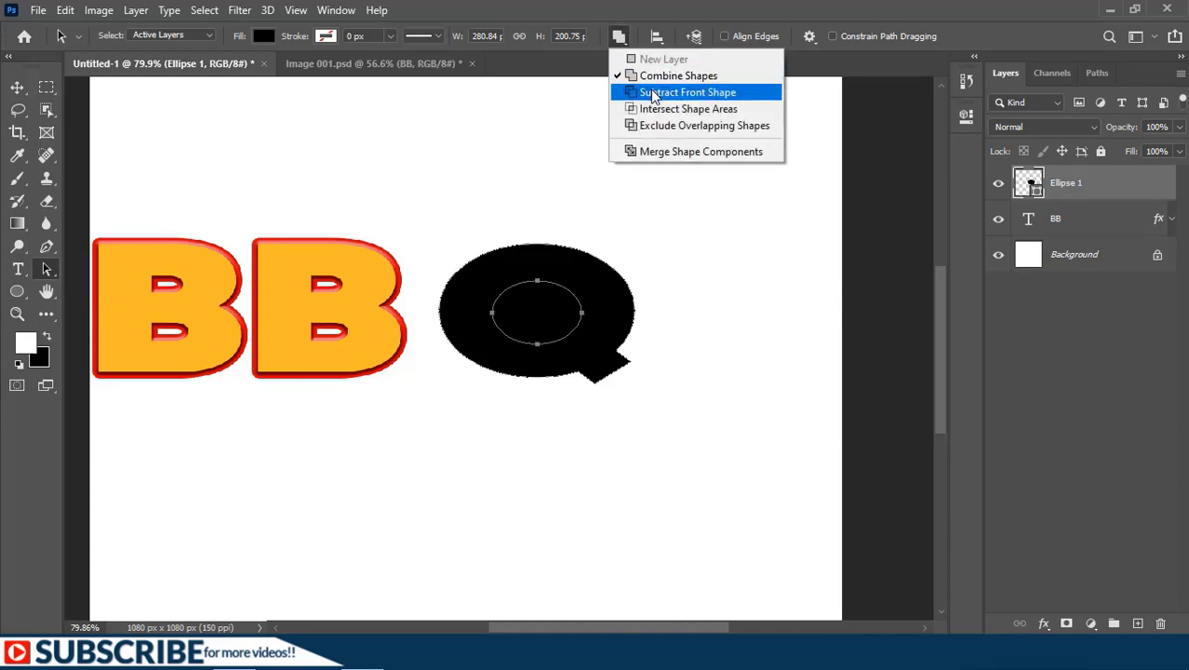
{"action": "left_click", "coordinate": [656, 93]}
{"action": "left_click", "coordinate": [617, 39]}
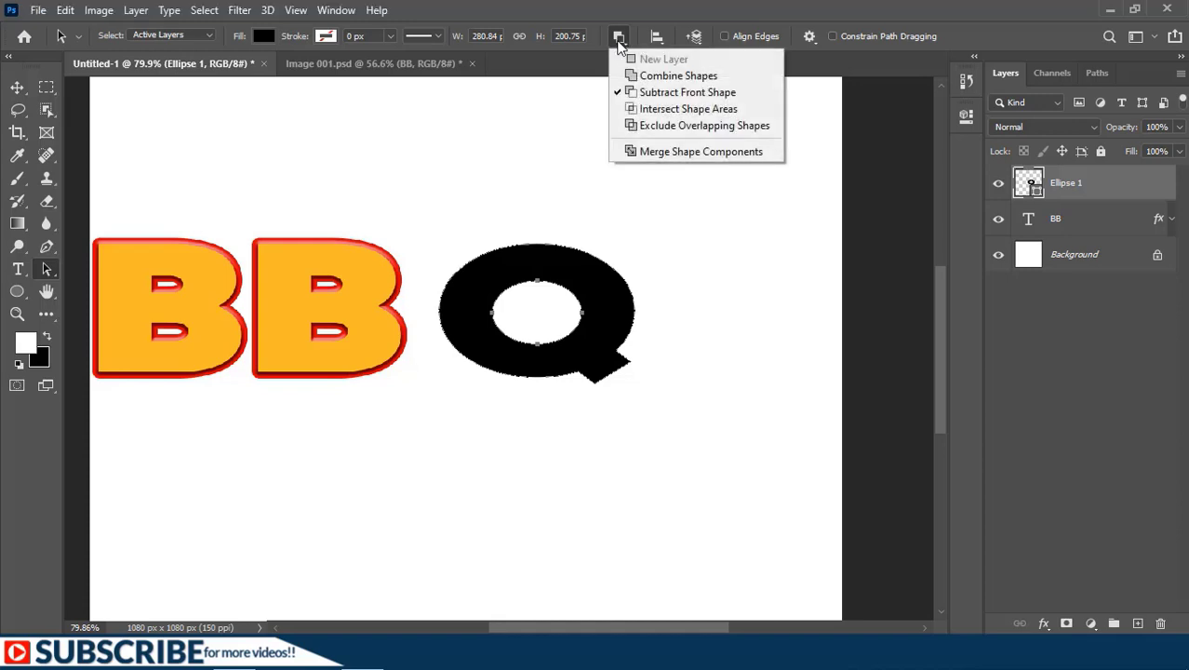
{"action": "left_click", "coordinate": [642, 154]}
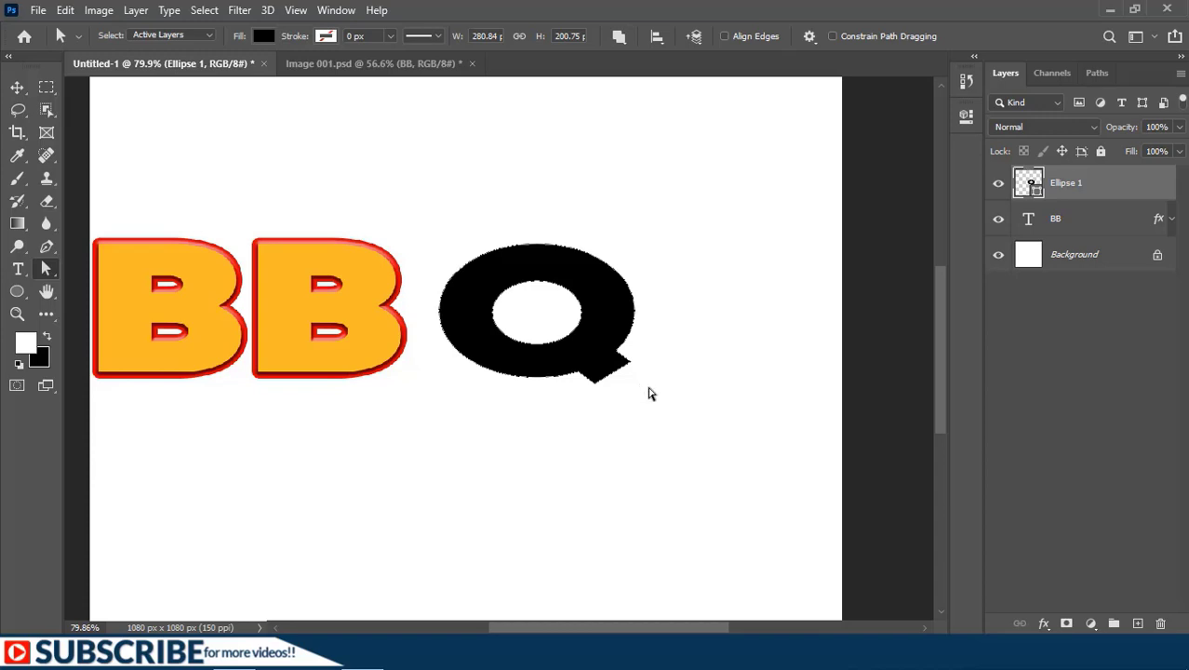
Step: Select the Q's tail anchors and drag them about 20 px right and 14 px down
{"action": "left_click_drag", "start_coordinate": [610, 382], "coordinate": [573, 393]}
{"action": "left_click_drag", "start_coordinate": [655, 351], "coordinate": [619, 378]}
{"action": "left_click_drag", "start_coordinate": [620, 378], "coordinate": [632, 385]}
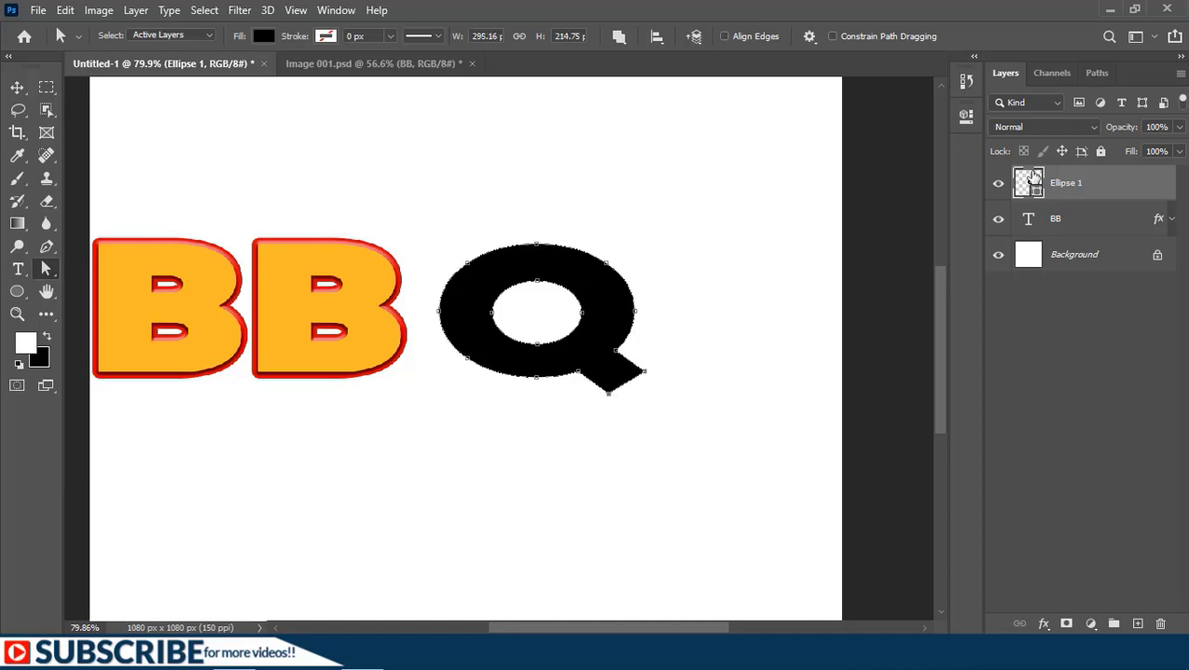
Step: Fill the Q shape with the orange sampled from the B letters
{"action": "double_click", "coordinate": [1031, 179]}
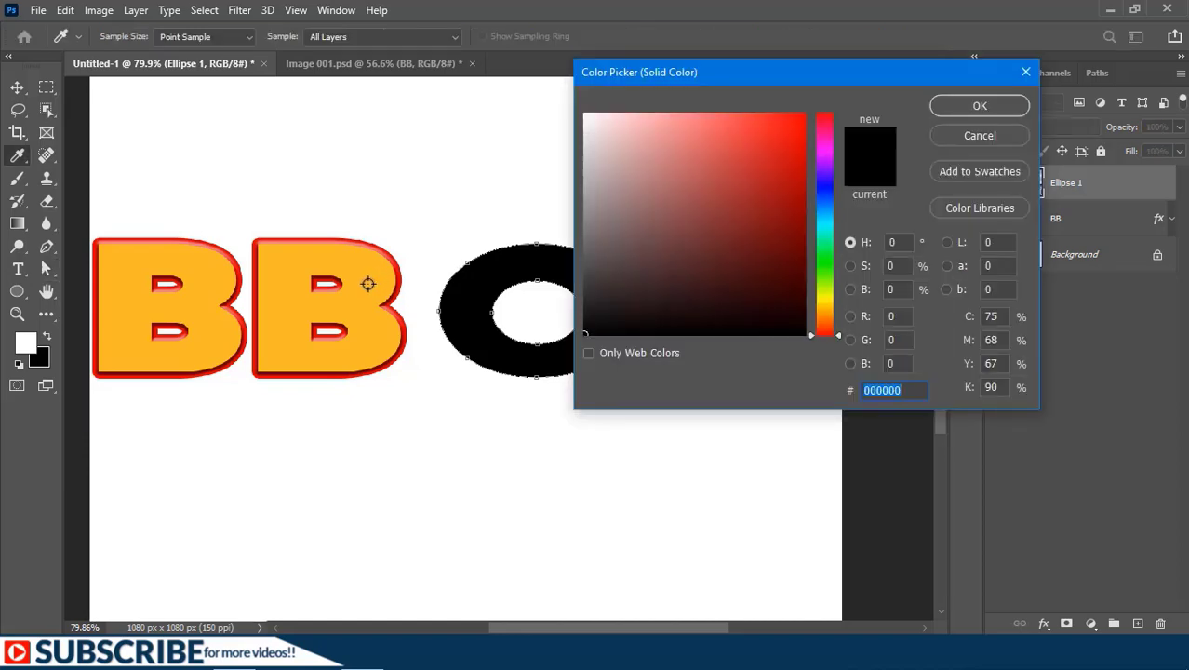
{"action": "left_click", "coordinate": [368, 284]}
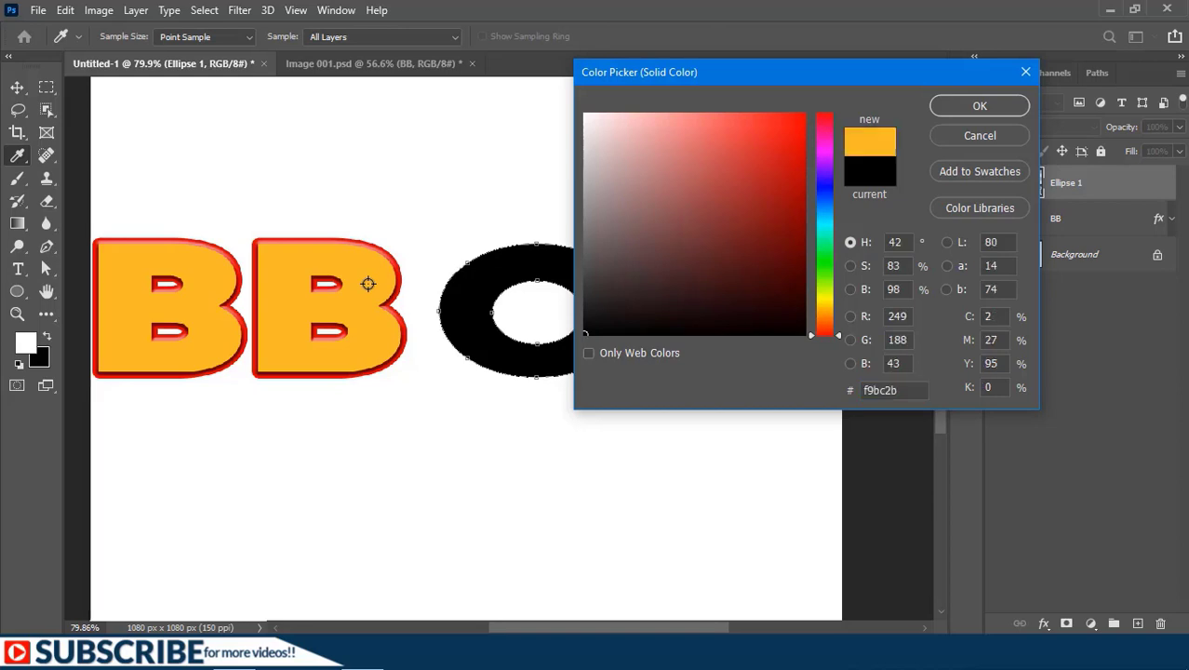
{"action": "left_click", "coordinate": [963, 108]}
Step: Rename the Ellipse 1 layer to 'Q' and copy BB's effects onto it
{"action": "double_click", "coordinate": [1067, 183]}
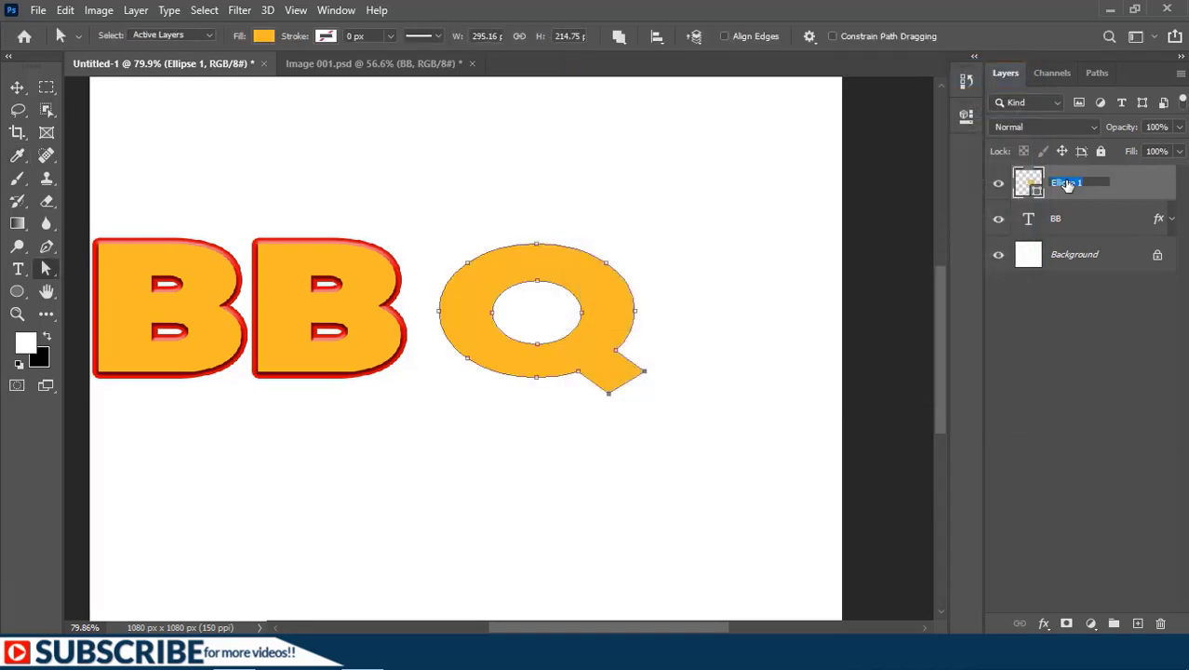
{"action": "type", "text": "Q"}
{"action": "key", "text": "Return"}
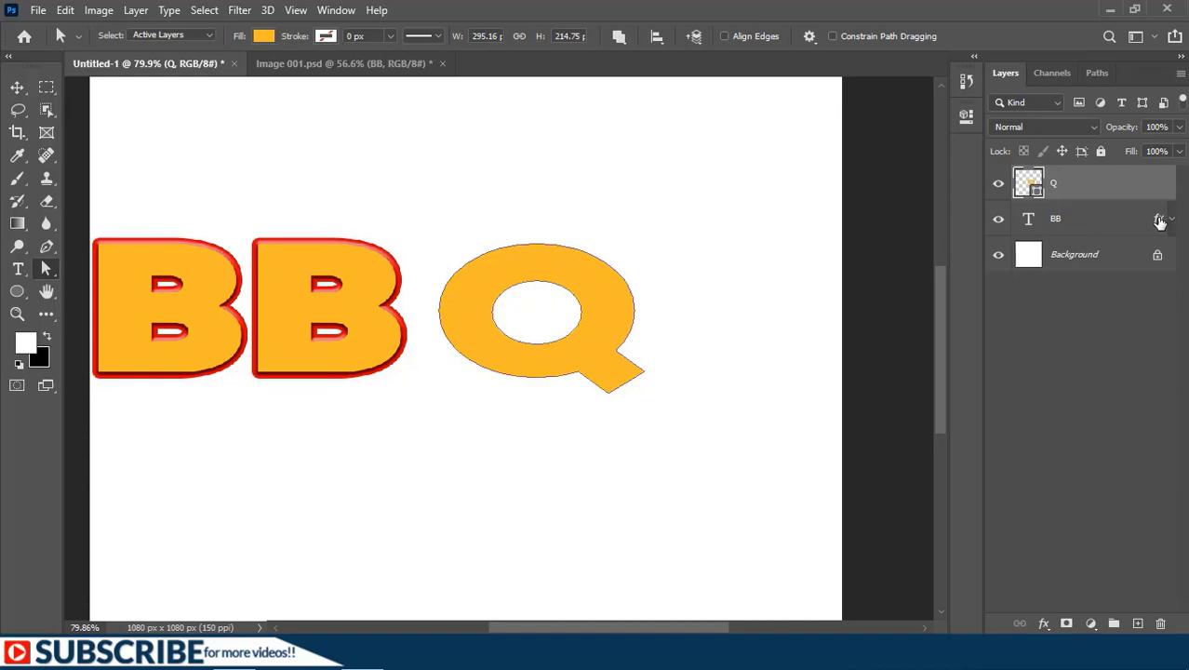
{"action": "left_click_drag", "start_coordinate": [1159, 221], "coordinate": [1161, 186]}
Step: Group the BB and Q layers and name the group 'BBQ'
{"action": "left_click", "coordinate": [1059, 218], "text": "shift"}
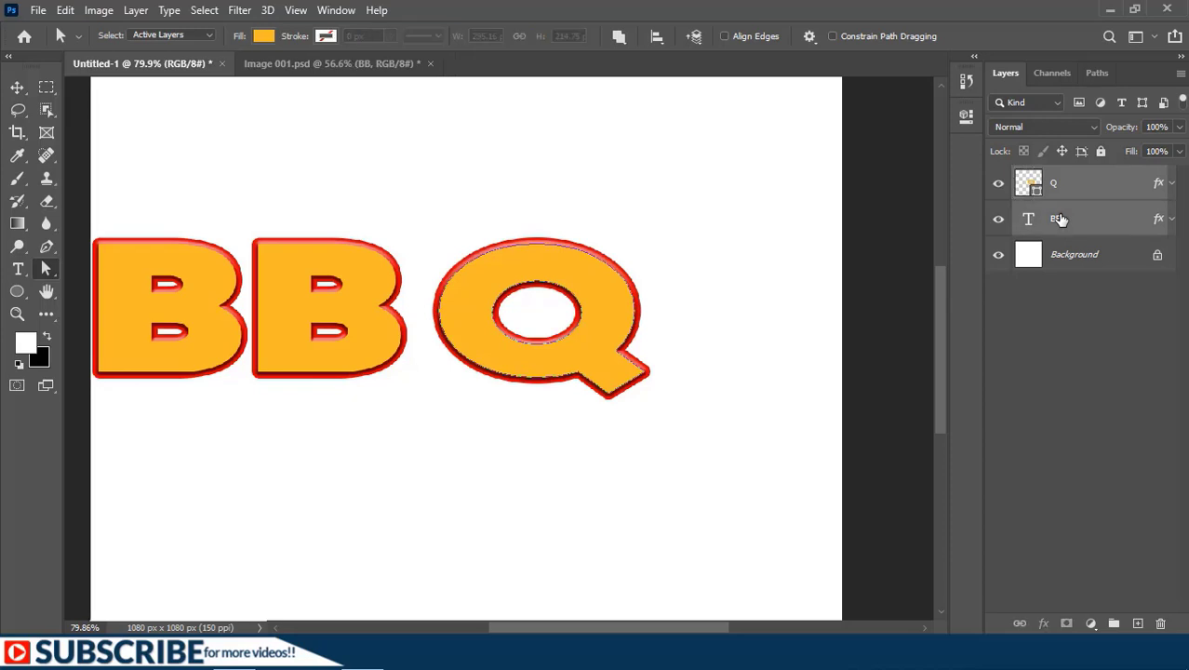
{"action": "key", "text": "ctrl+g"}
{"action": "double_click", "coordinate": [1063, 176]}
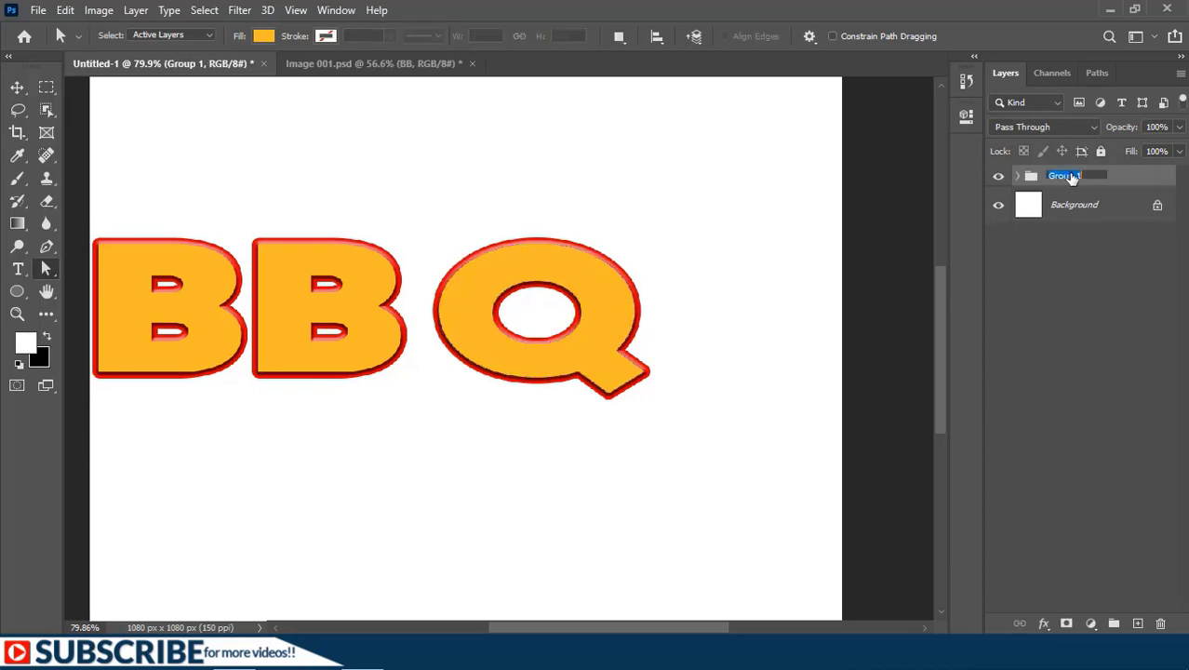
{"action": "type", "text": "V"}
{"action": "key", "text": "Return"}
Step: Add a 9 px red stroke to the BBQ group
{"action": "right_click", "coordinate": [1072, 177]}
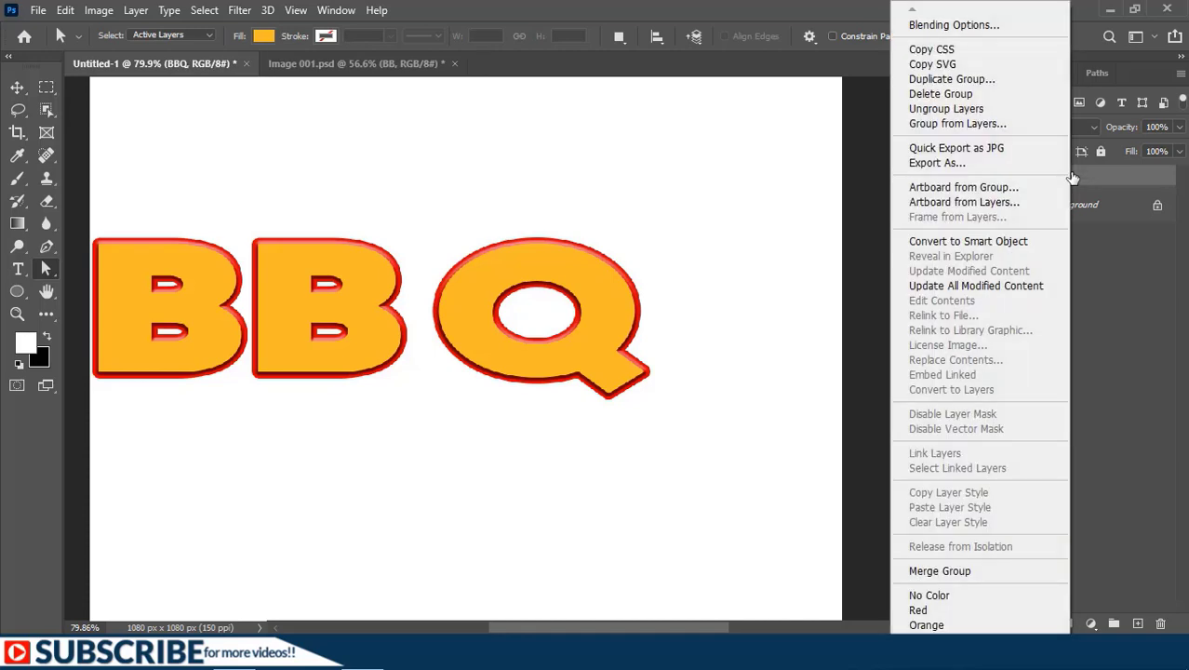
{"action": "left_click", "coordinate": [945, 25]}
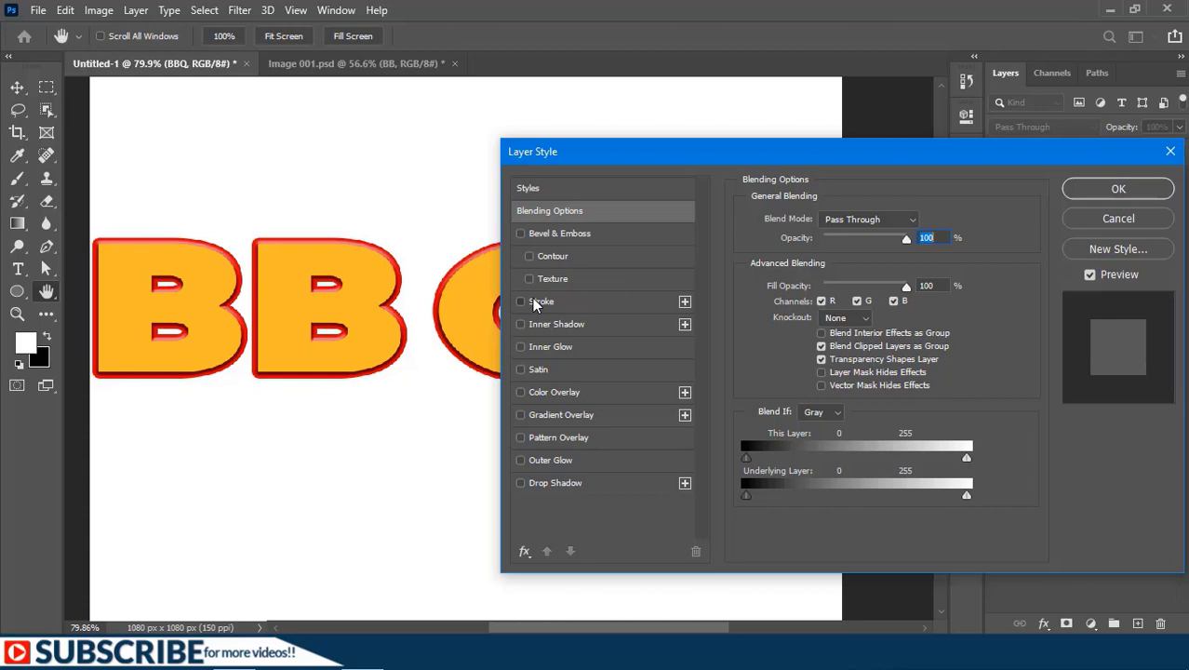
{"action": "left_click", "coordinate": [537, 301]}
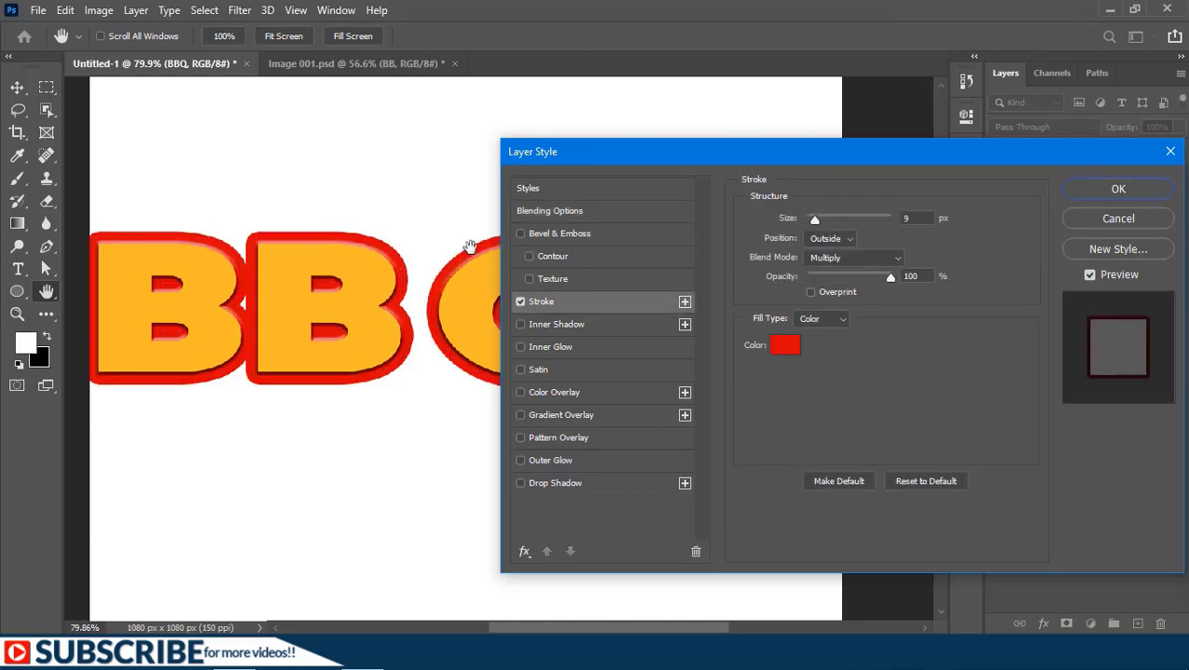
{"action": "left_click", "coordinate": [893, 289]}
{"action": "left_click", "coordinate": [1099, 202]}
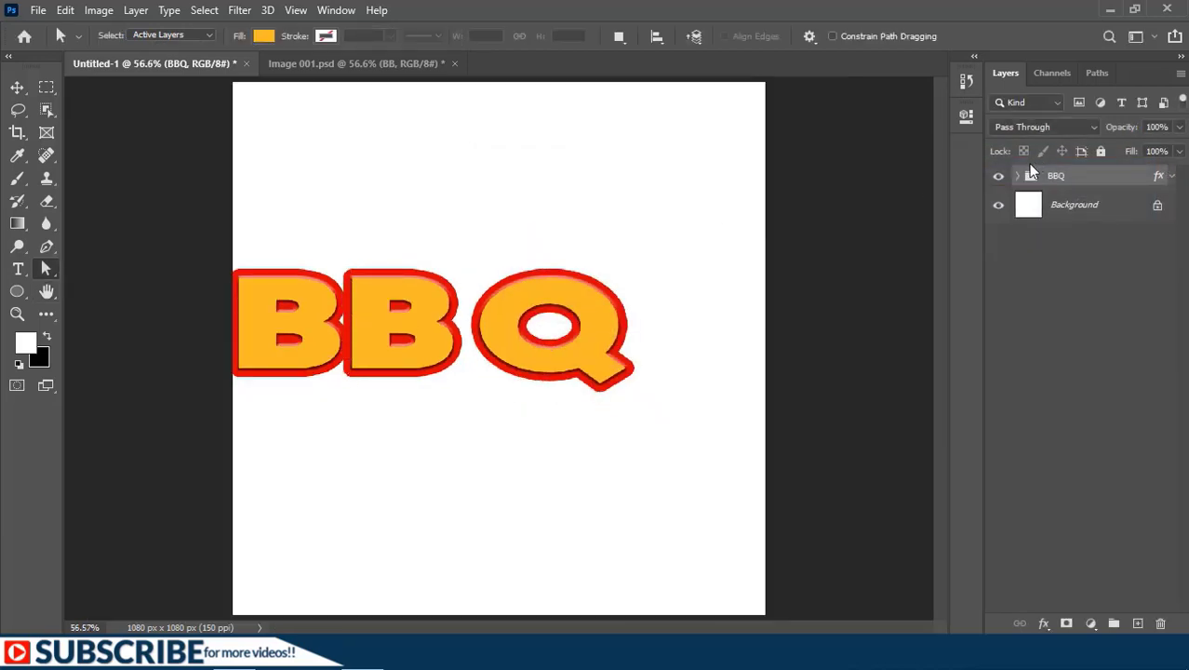
{"action": "left_click", "coordinate": [1018, 176]}
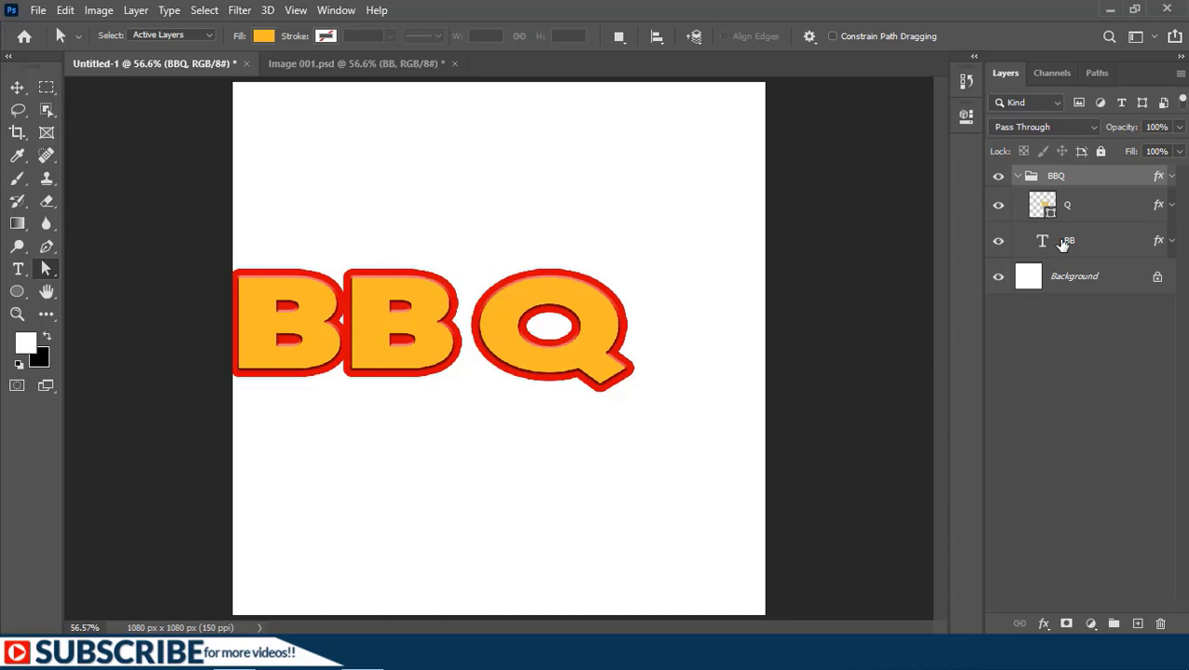
Step: Widen the kerning between the two B letters
{"action": "double_click", "coordinate": [1040, 241]}
{"action": "left_click", "coordinate": [344, 319]}
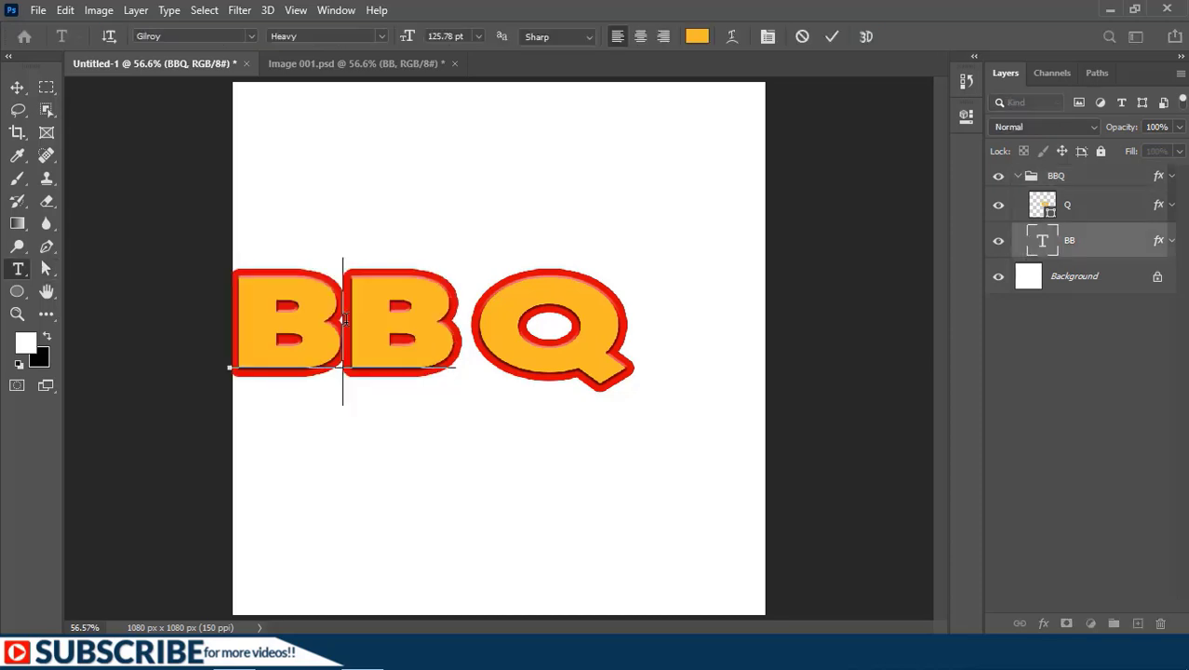
{"action": "key", "text": "alt+Right"}
{"action": "key", "text": "alt+Right"}
{"action": "key", "text": "alt+Right"}
{"action": "key", "text": "alt+Right"}
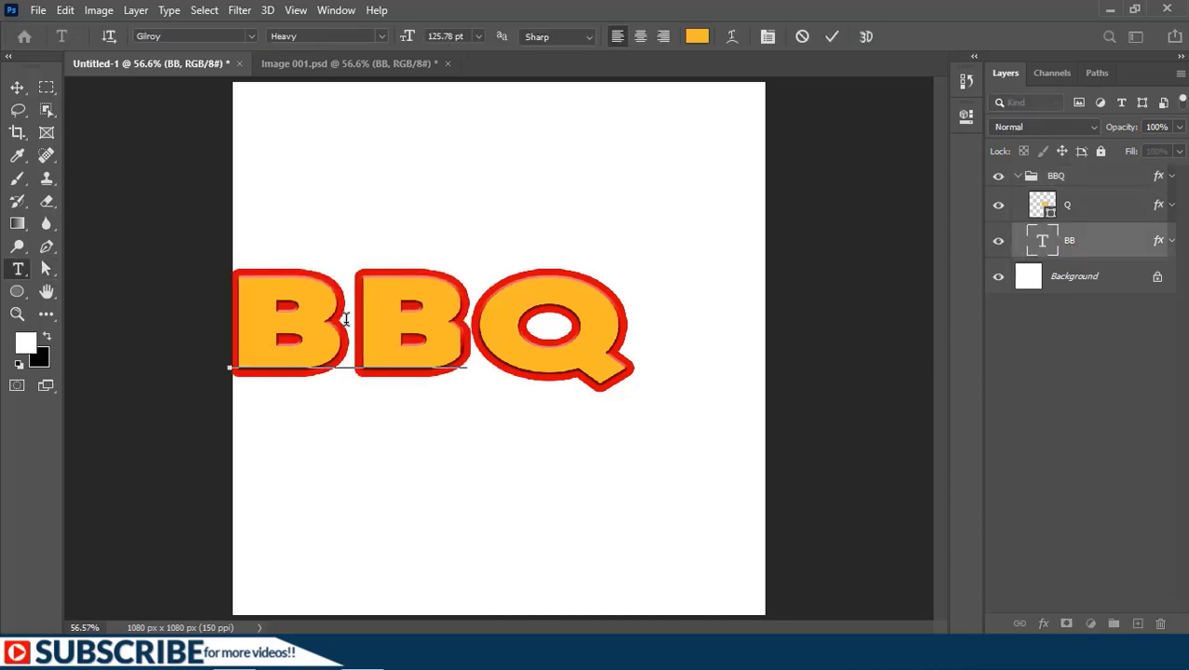
{"action": "left_click", "coordinate": [45, 269]}
Step: Move the BBQ group right and down toward the canvas centre
{"action": "left_click", "coordinate": [17, 87]}
{"action": "left_click", "coordinate": [544, 364]}
{"action": "key", "text": "ctrl+t"}
{"action": "left_click_drag", "start_coordinate": [477, 353], "coordinate": [539, 390]}
{"action": "left_click", "coordinate": [864, 38]}
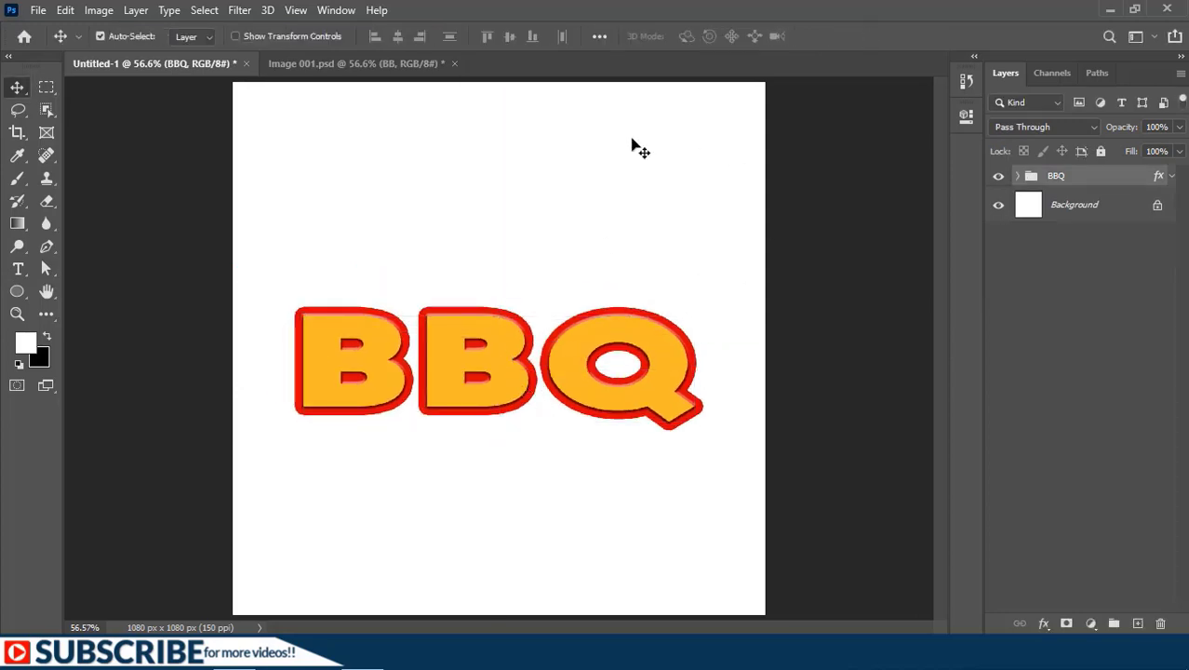
Step: Unlock and delete the white Background layer
{"action": "left_click", "coordinate": [1157, 206]}
{"action": "left_click", "coordinate": [1117, 207]}
{"action": "key", "text": "Delete"}
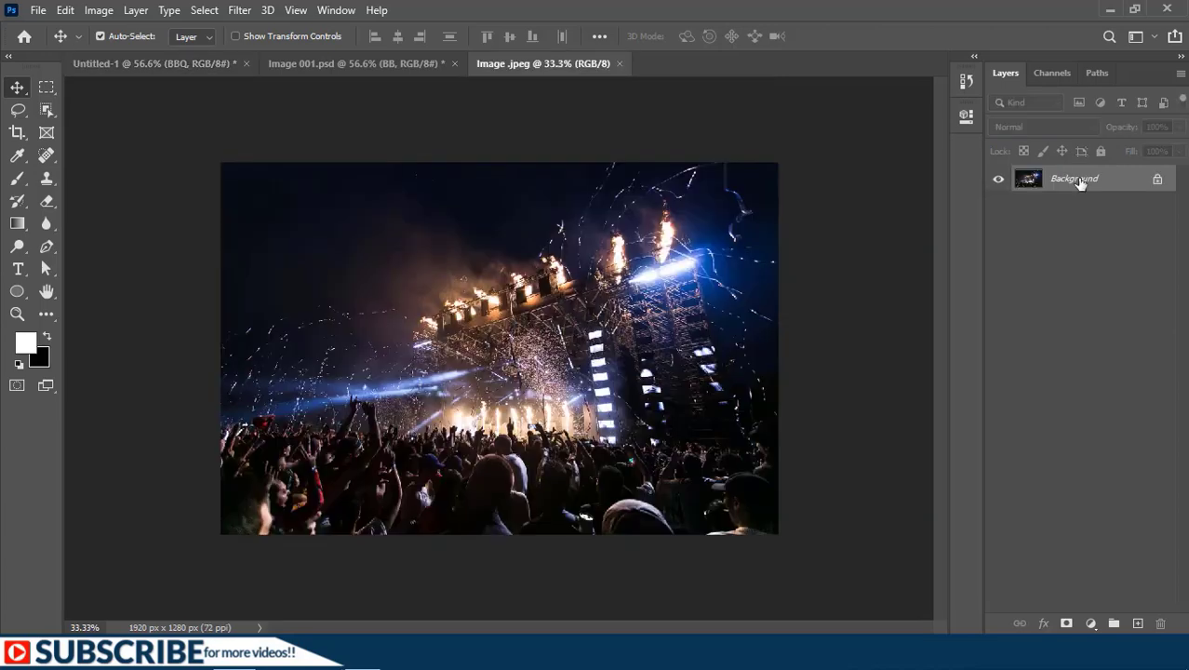
Step: Duplicate the concert photo into Untitled-1 and place it beneath the BBQ heading
{"action": "right_click", "coordinate": [1079, 181]}
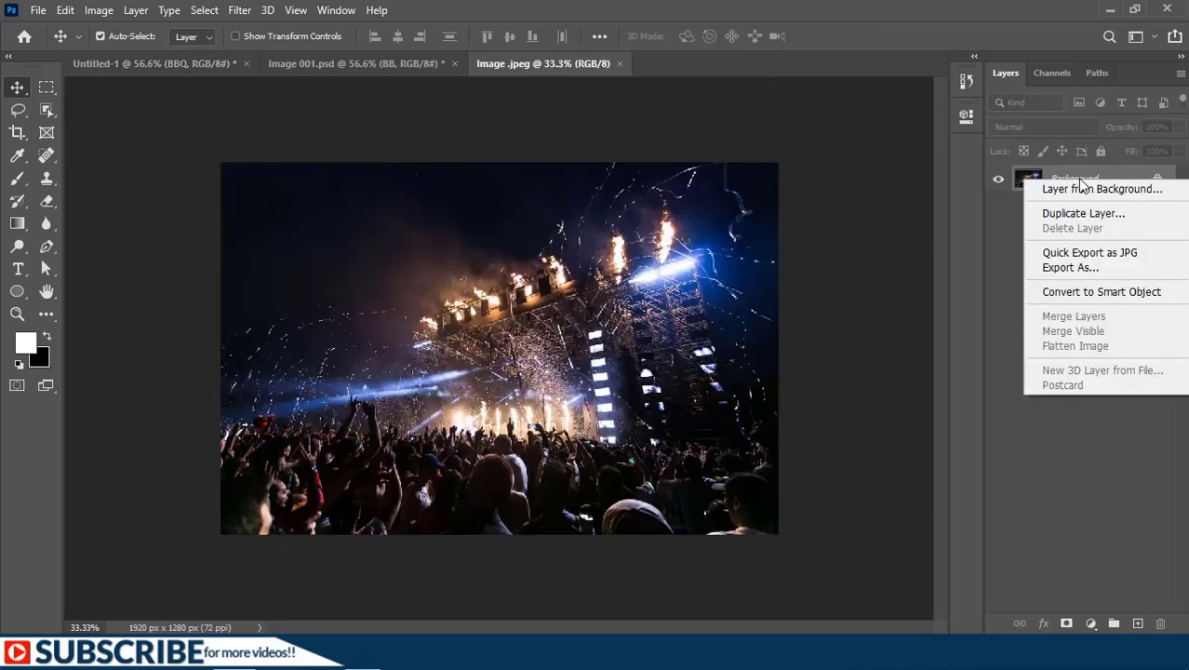
{"action": "left_click", "coordinate": [1077, 213]}
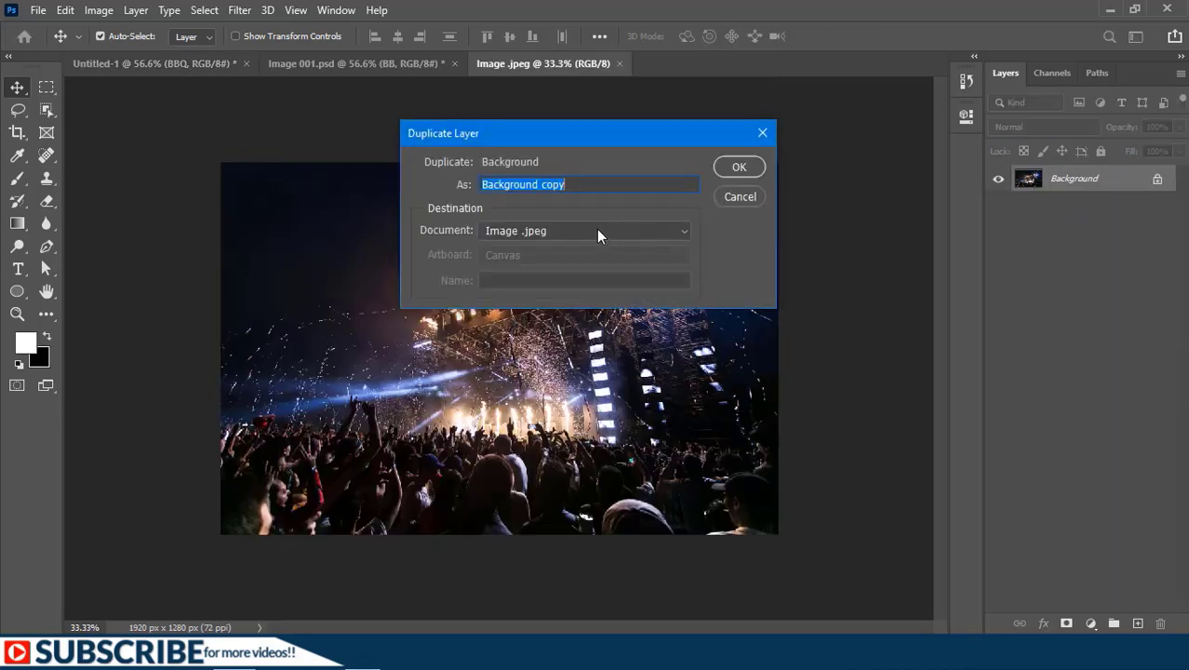
{"action": "left_click", "coordinate": [560, 231]}
{"action": "left_click", "coordinate": [524, 263]}
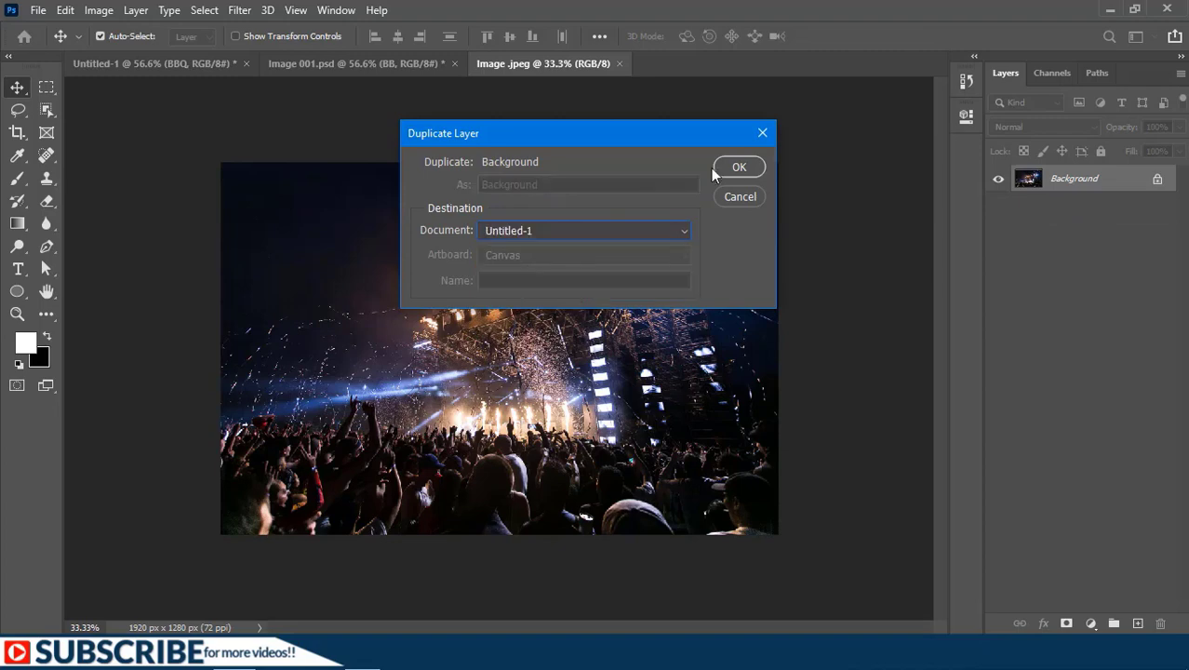
{"action": "left_click", "coordinate": [737, 167]}
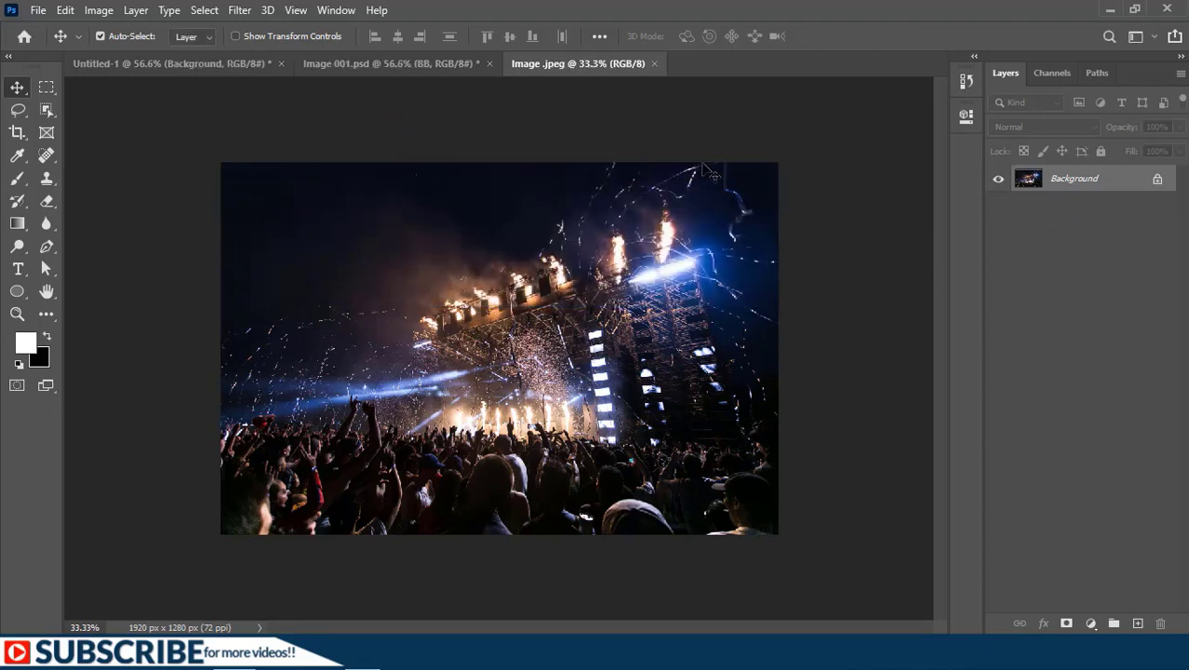
{"action": "left_click_drag", "start_coordinate": [707, 172], "coordinate": [1095, 229]}
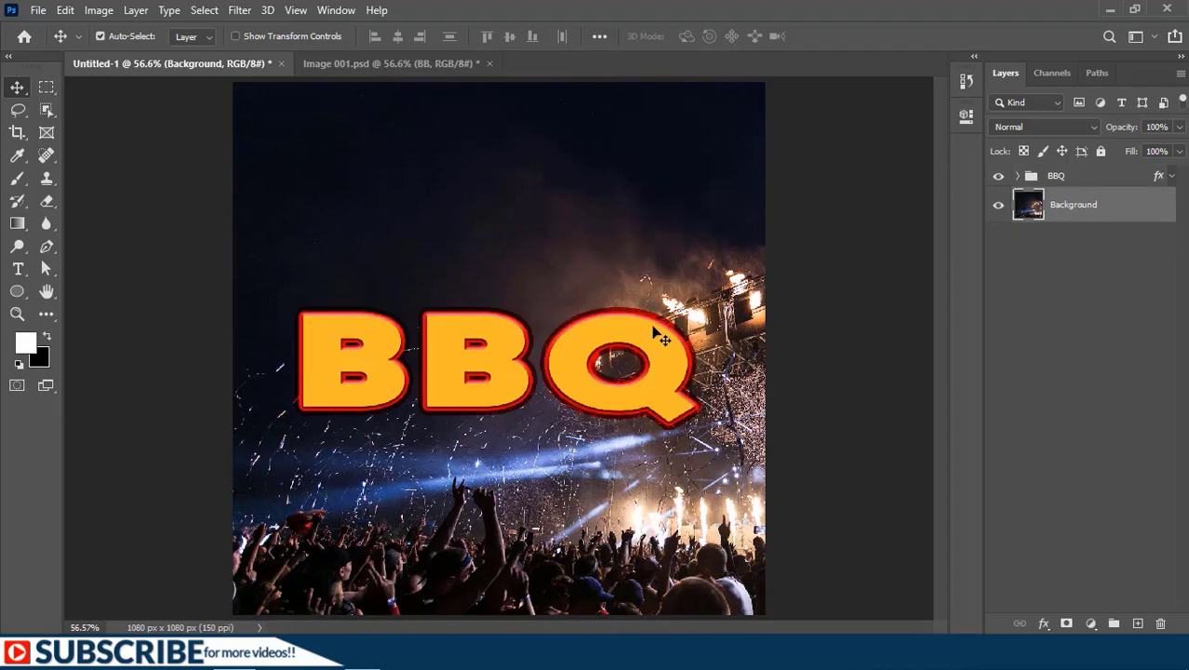
Step: Convert the concert photo to a Smart Object and scale it down to fit the canvas
{"action": "right_click", "coordinate": [1085, 206]}
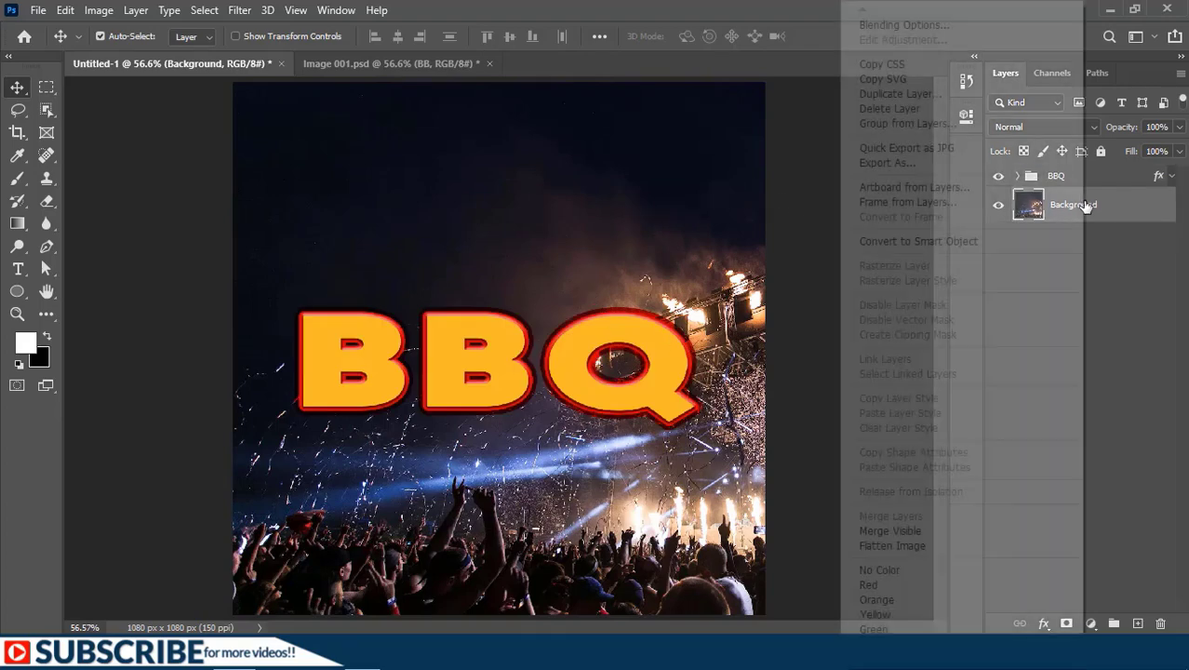
{"action": "left_click", "coordinate": [942, 243]}
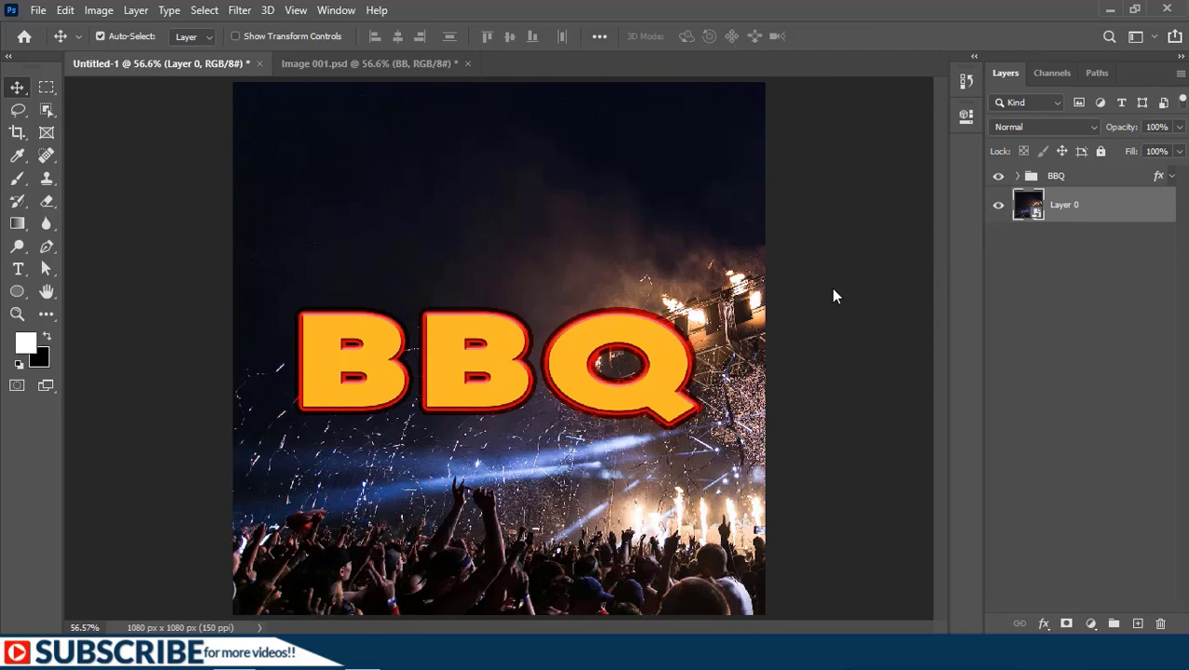
{"action": "key", "text": "ctrl+t"}
{"action": "scroll", "coordinate": [749, 316], "scroll_direction": "down", "scroll_amount": 5}
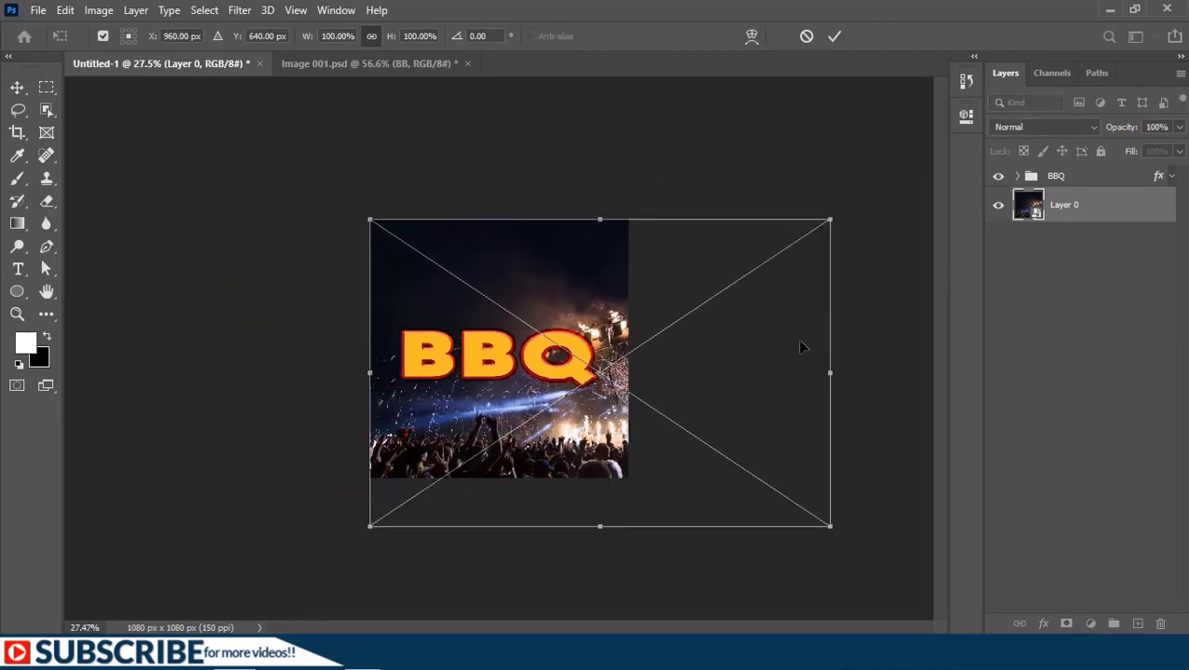
{"action": "left_click_drag", "start_coordinate": [829, 217], "coordinate": [718, 282]}
{"action": "key", "text": "ctrl+z"}
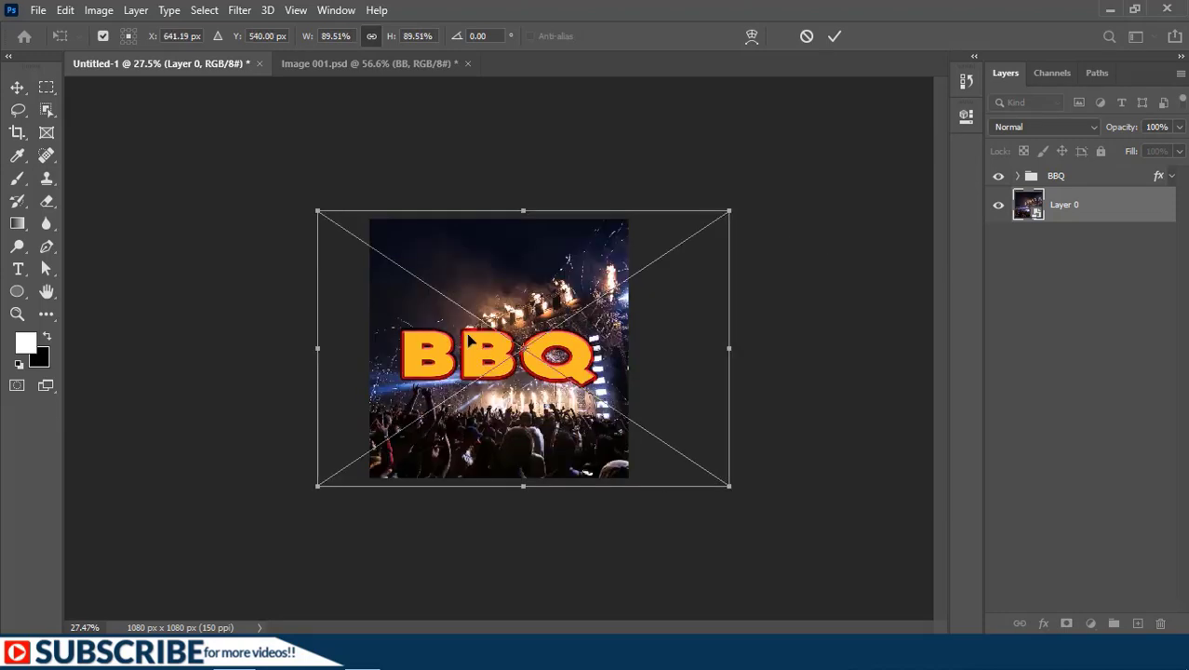
{"action": "left_click", "coordinate": [836, 38]}
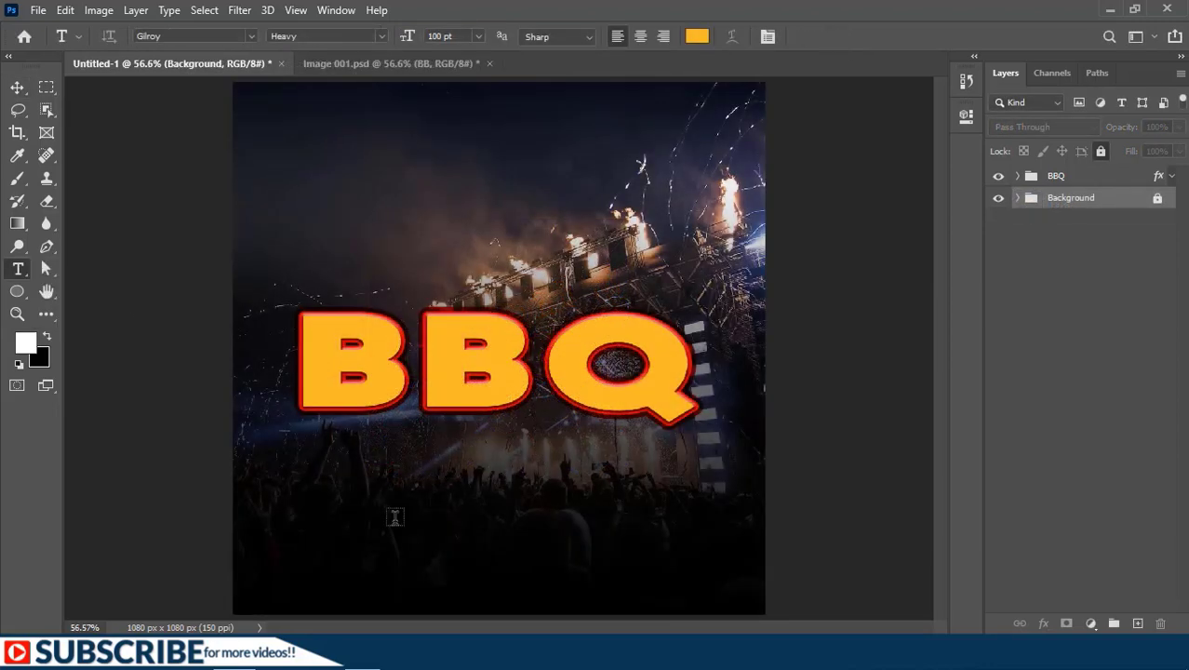
Step: Type a 'FOR ENQUIRIES:' line with a phone number below the heading
{"action": "left_click", "coordinate": [339, 529]}
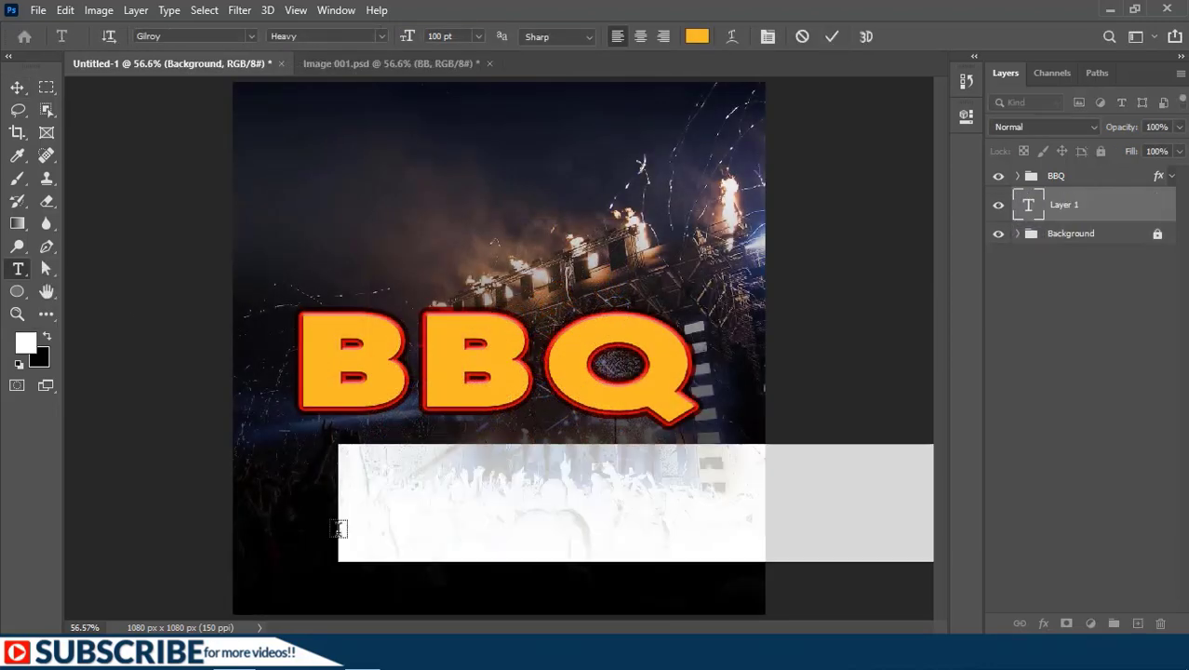
{"action": "key", "text": "BackSpace"}
{"action": "left_click_drag", "start_coordinate": [410, 37], "coordinate": [362, 42]}
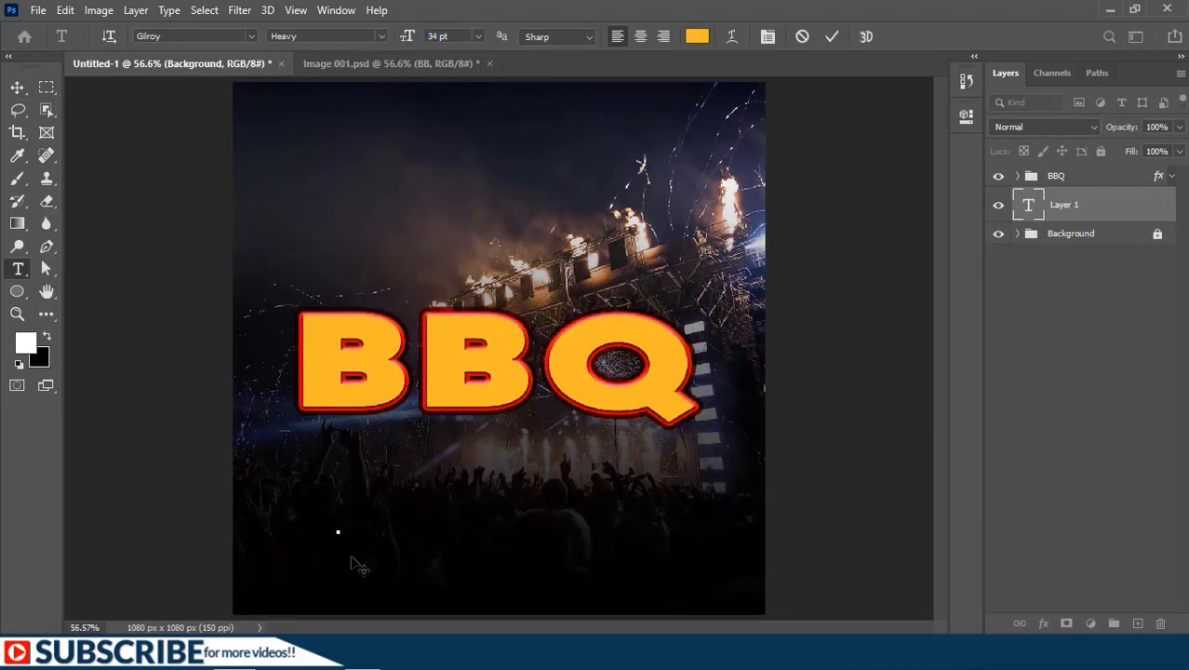
{"action": "type", "text": "FOR ENQUIRIES: "}
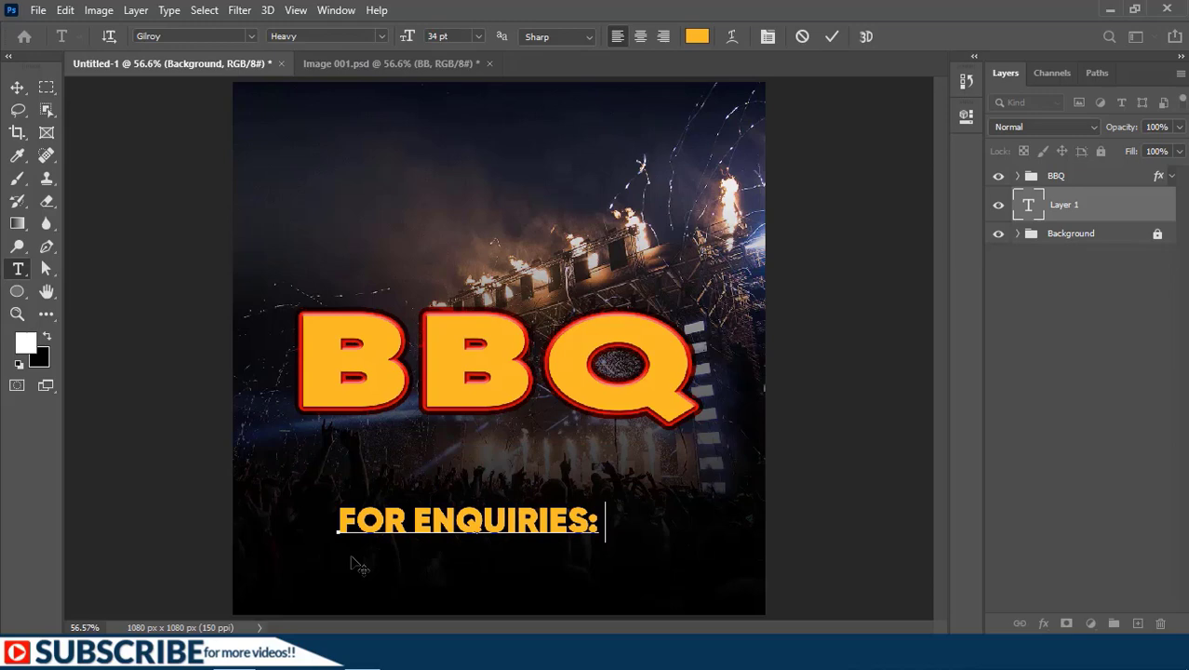
{"action": "type", "text": "08069853"}
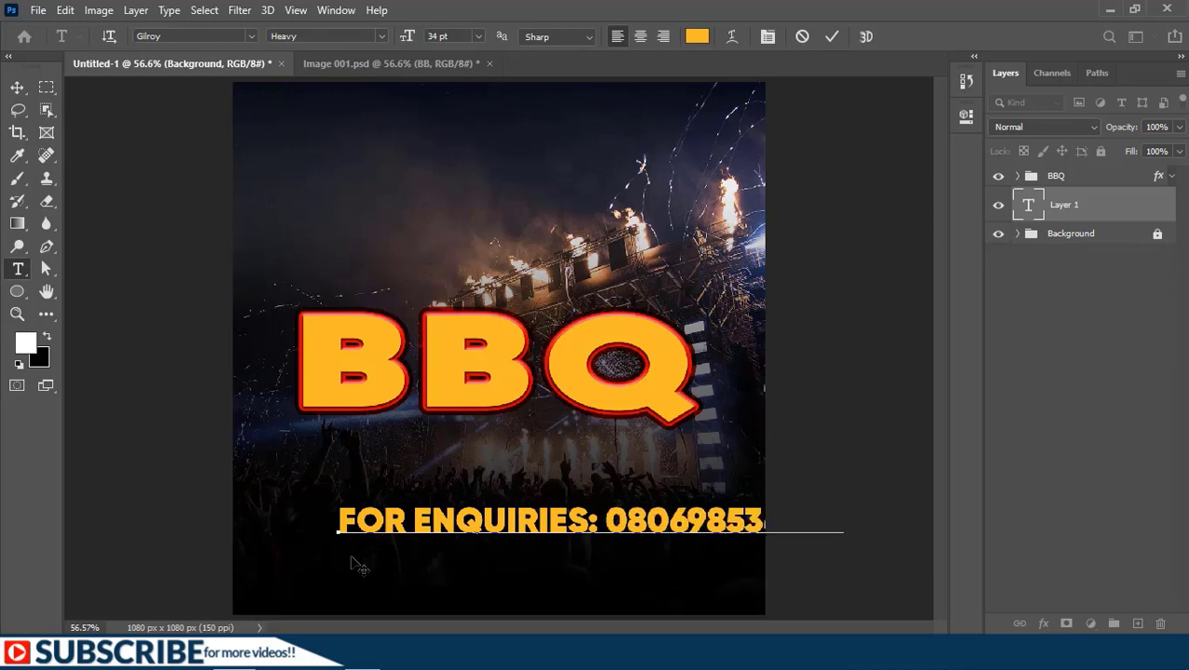
Step: Make the enquiries text white, Regular weight, at 17 pt
{"action": "key", "text": "ctrl+a"}
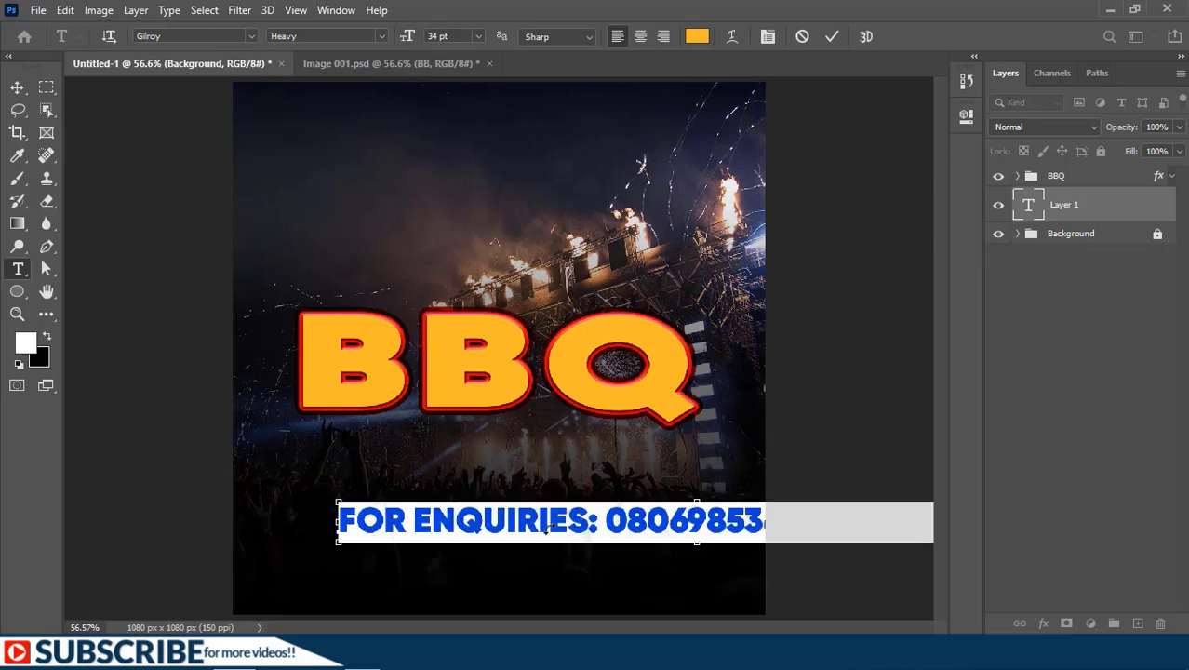
{"action": "left_click", "coordinate": [697, 37]}
{"action": "left_click", "coordinate": [584, 115]}
{"action": "left_click", "coordinate": [977, 106]}
{"action": "left_click", "coordinate": [326, 36]}
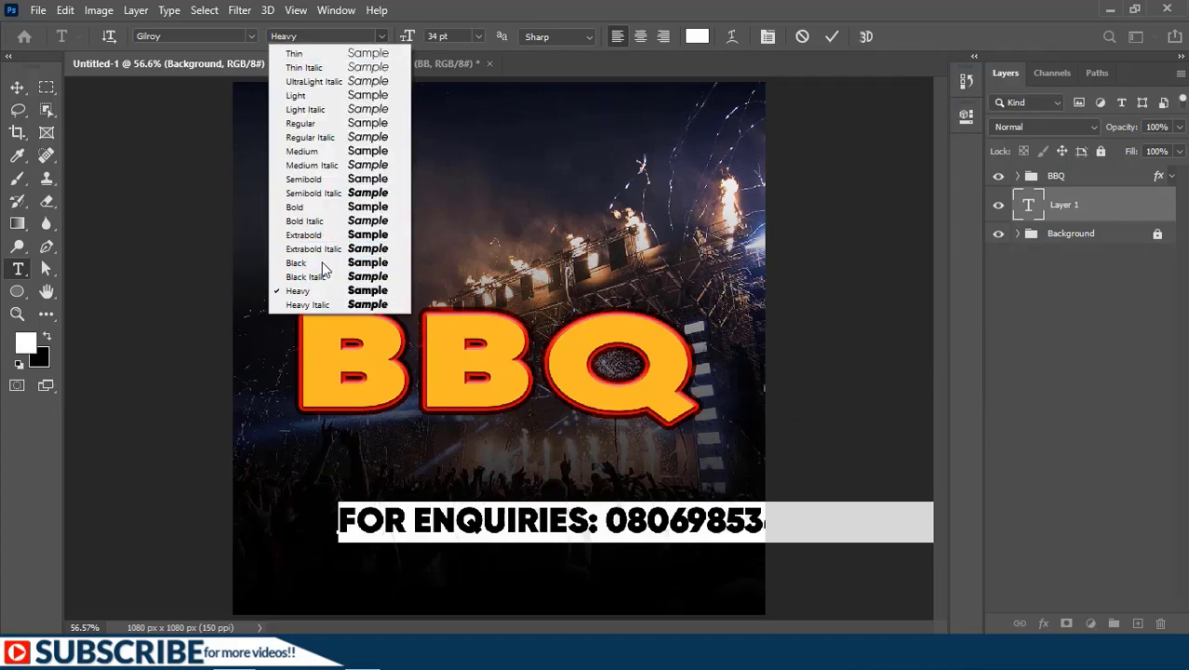
{"action": "left_click", "coordinate": [316, 130]}
{"action": "left_click_drag", "start_coordinate": [407, 37], "coordinate": [383, 39]}
{"action": "left_click", "coordinate": [832, 36]}
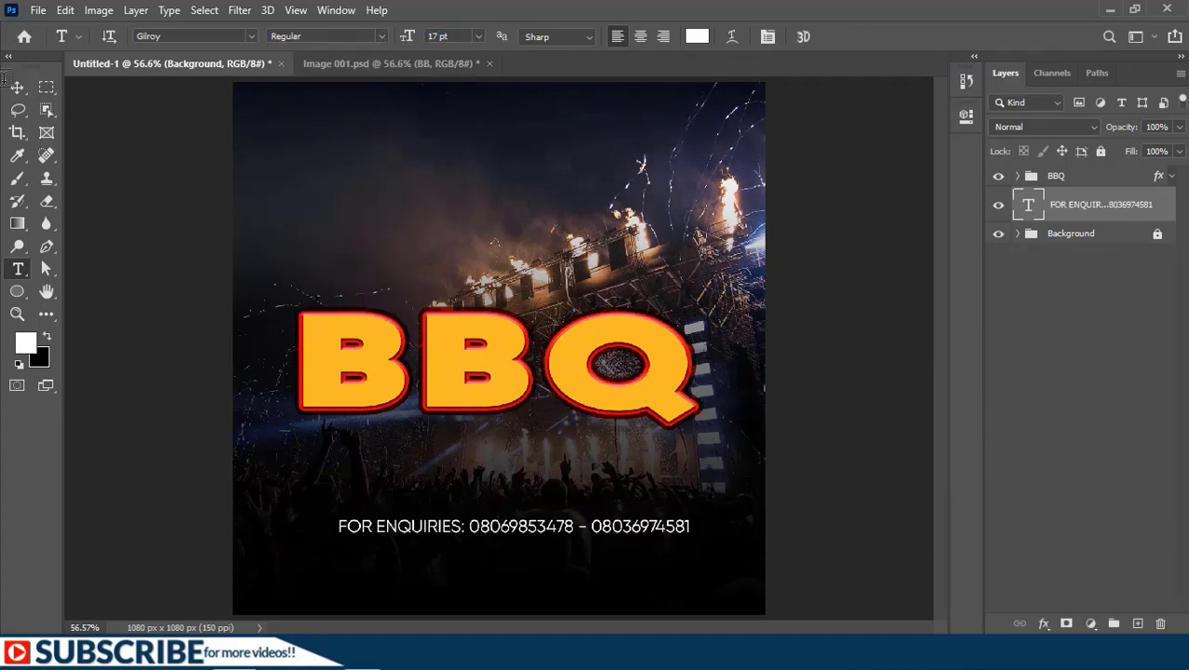
Step: Move the enquiries line down to the bottom of the poster, ready to centre it
{"action": "key", "text": "v"}
{"action": "left_click_drag", "start_coordinate": [535, 532], "coordinate": [523, 601]}
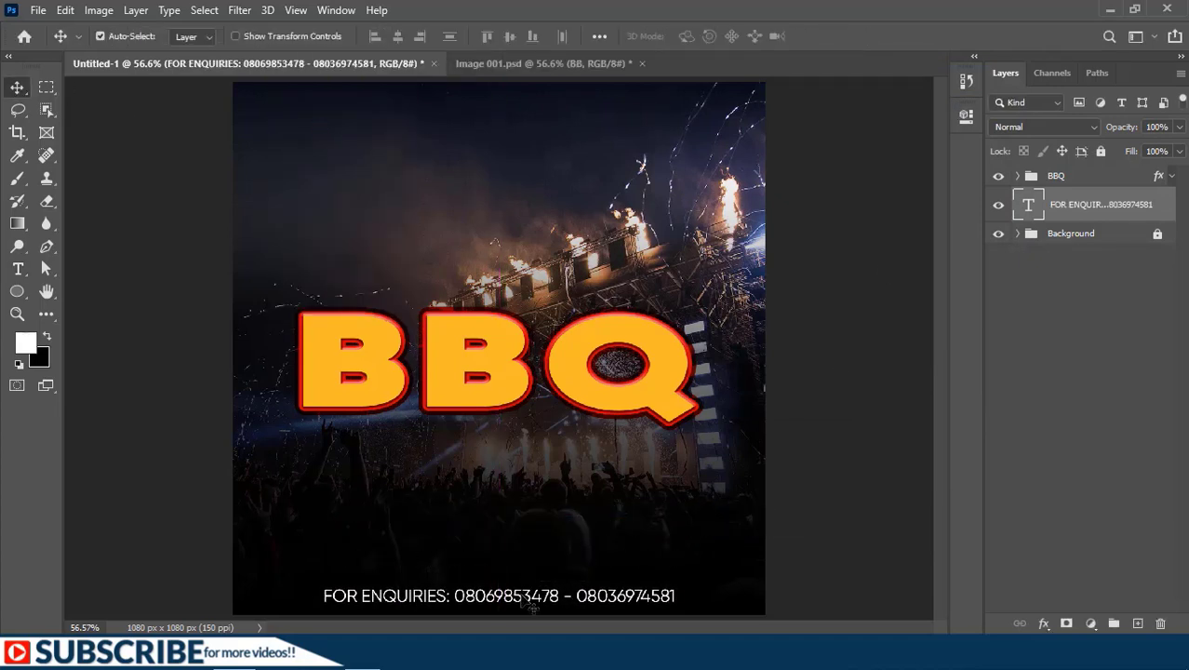
{"action": "key", "text": "ctrl+a"}
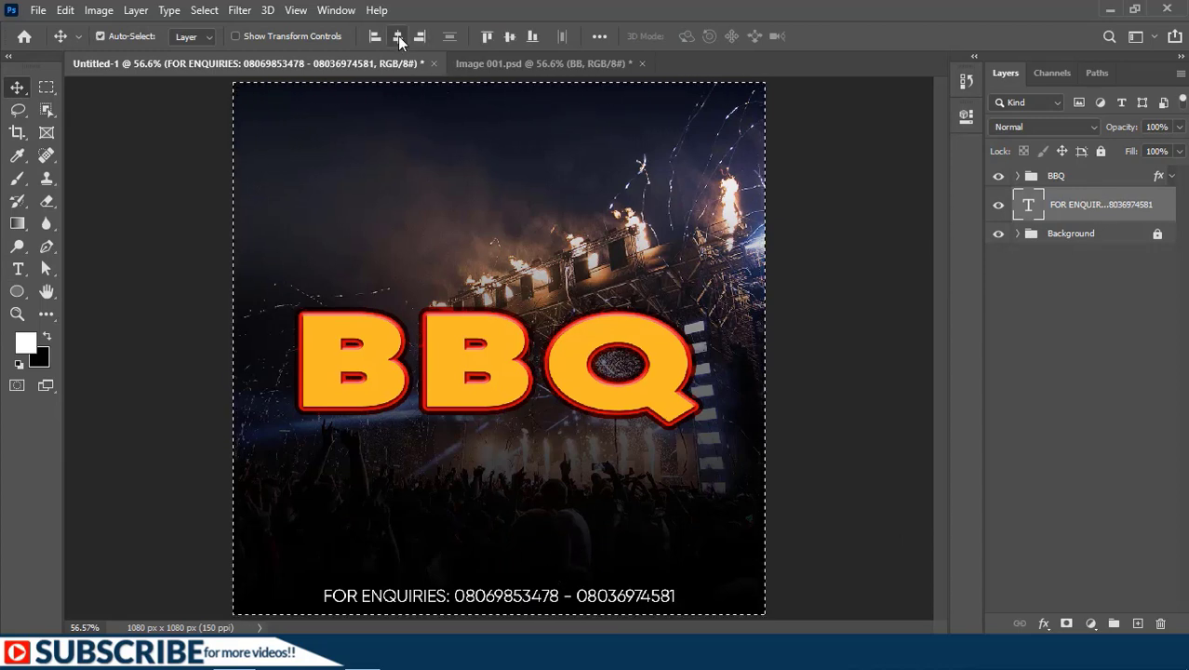
Step: Draw a no-fill rectangle with a 3 px white stroke around the enquiries line
{"action": "right_click", "coordinate": [16, 291]}
{"action": "left_click", "coordinate": [74, 292]}
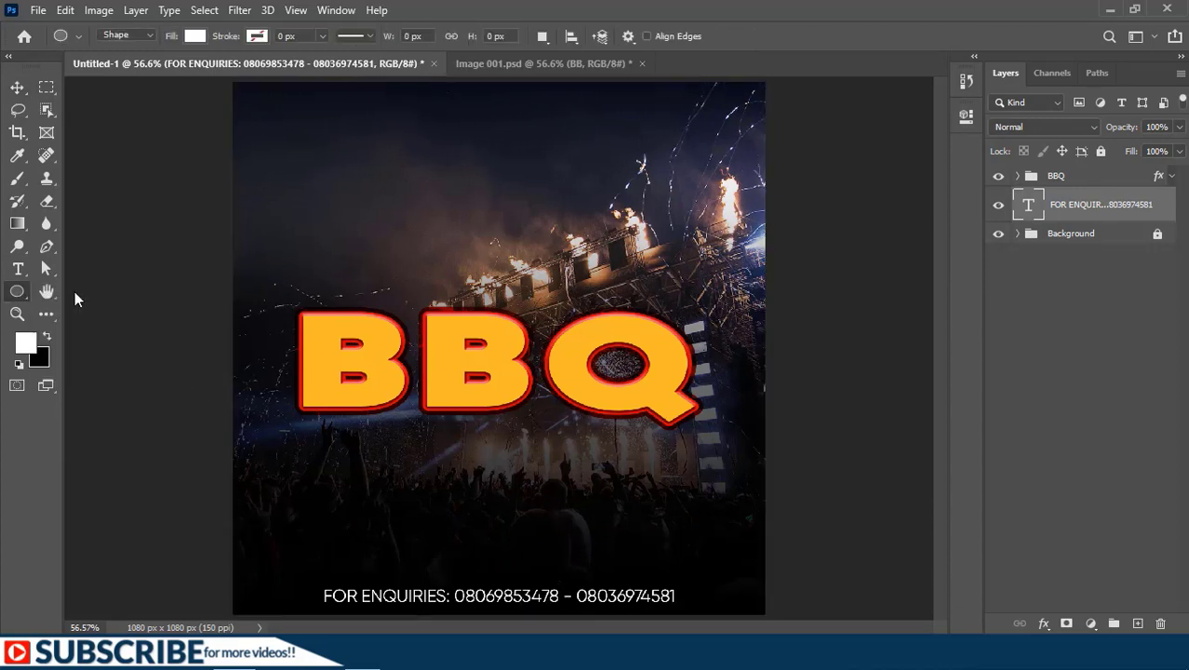
{"action": "left_click", "coordinate": [194, 35]}
{"action": "left_click", "coordinate": [289, 36]}
{"action": "type", "text": "5"}
{"action": "mouse_move", "coordinate": [312, 584]}
{"action": "left_mouse_down"}
{"action": "mouse_move", "coordinate": [721, 610]}
{"action": "mouse_move", "coordinate": [705, 608]}
{"action": "left_mouse_up"}
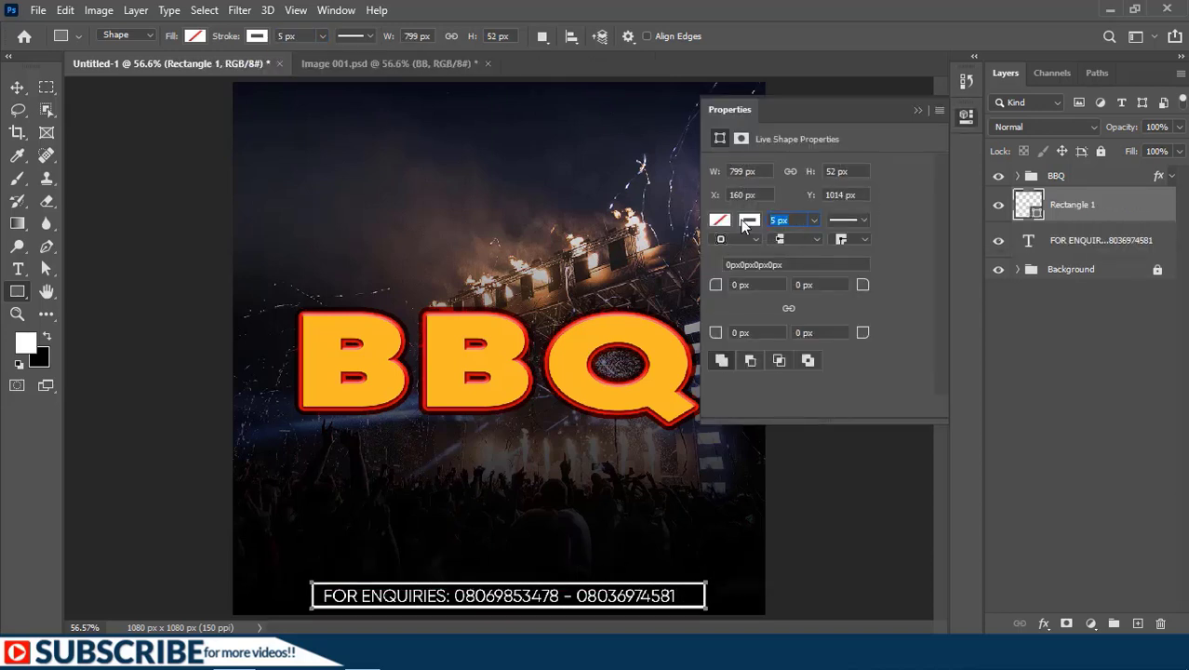
{"action": "type", "text": "3"}
{"action": "key", "text": "Return"}
{"action": "left_click", "coordinate": [815, 430]}
Step: Align the box with the enquiries text and group them together
{"action": "left_click", "coordinate": [1075, 242], "text": "shift"}
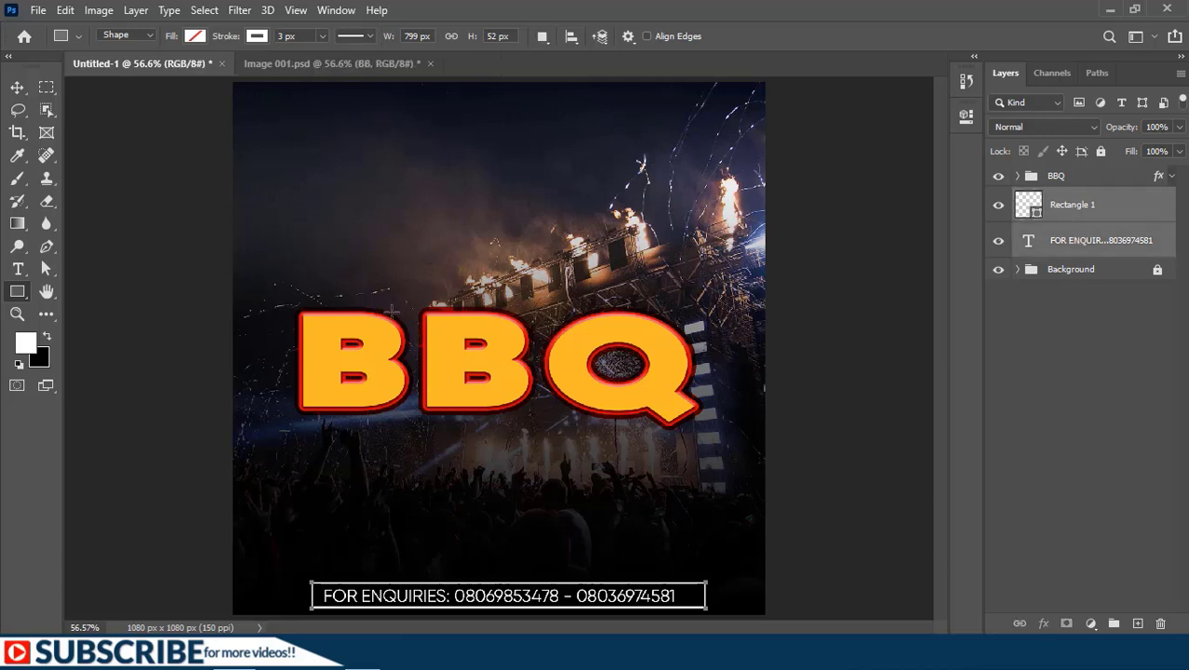
{"action": "key", "text": "v"}
{"action": "left_click", "coordinate": [599, 36]}
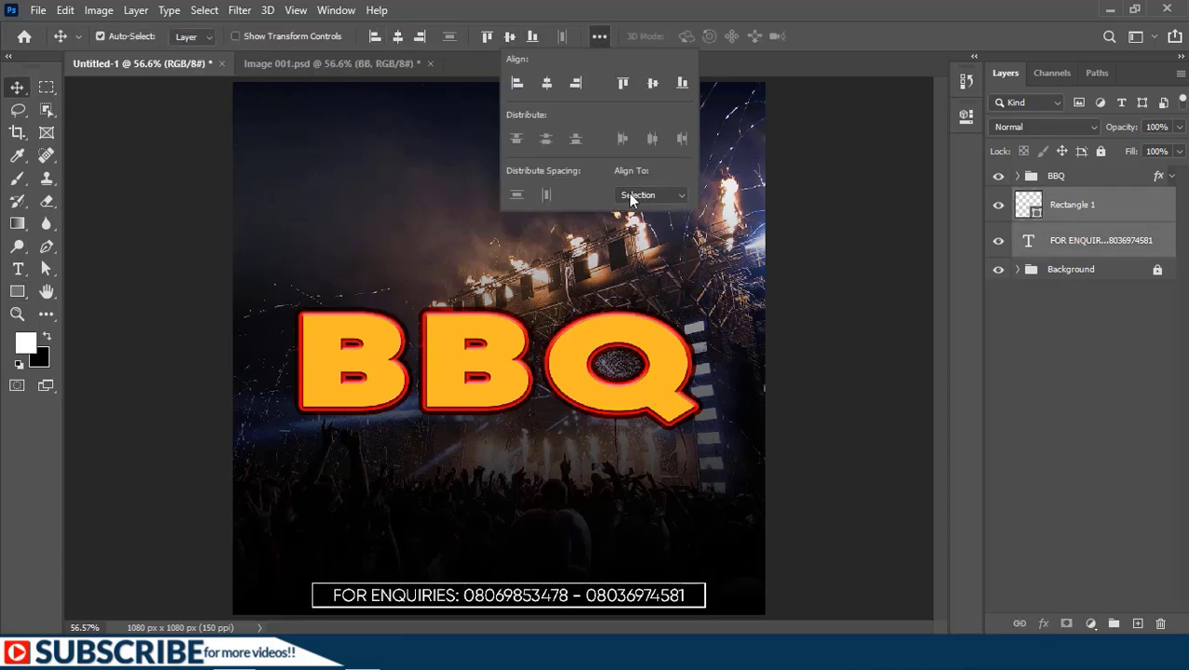
{"action": "key", "text": "ctrl+g"}
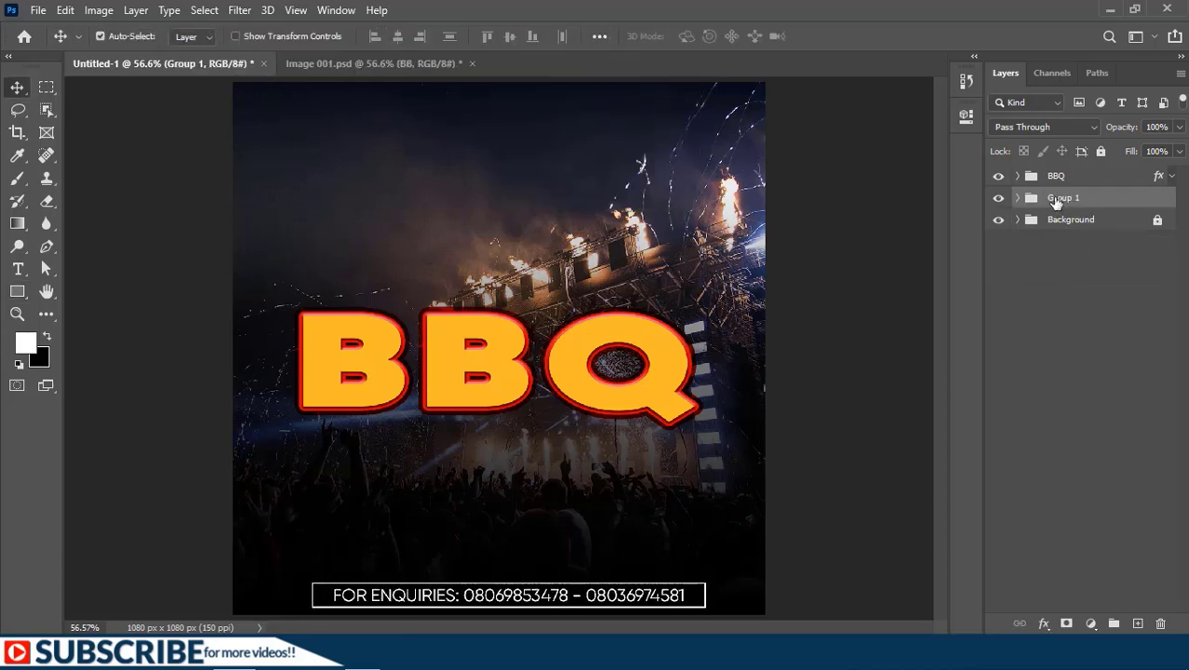
Step: Rename the group 'Bottom text' and type 'COME - EAT - CONNECT' above the box
{"action": "double_click", "coordinate": [1060, 198]}
{"action": "key", "text": "Return"}
{"action": "key", "text": "t"}
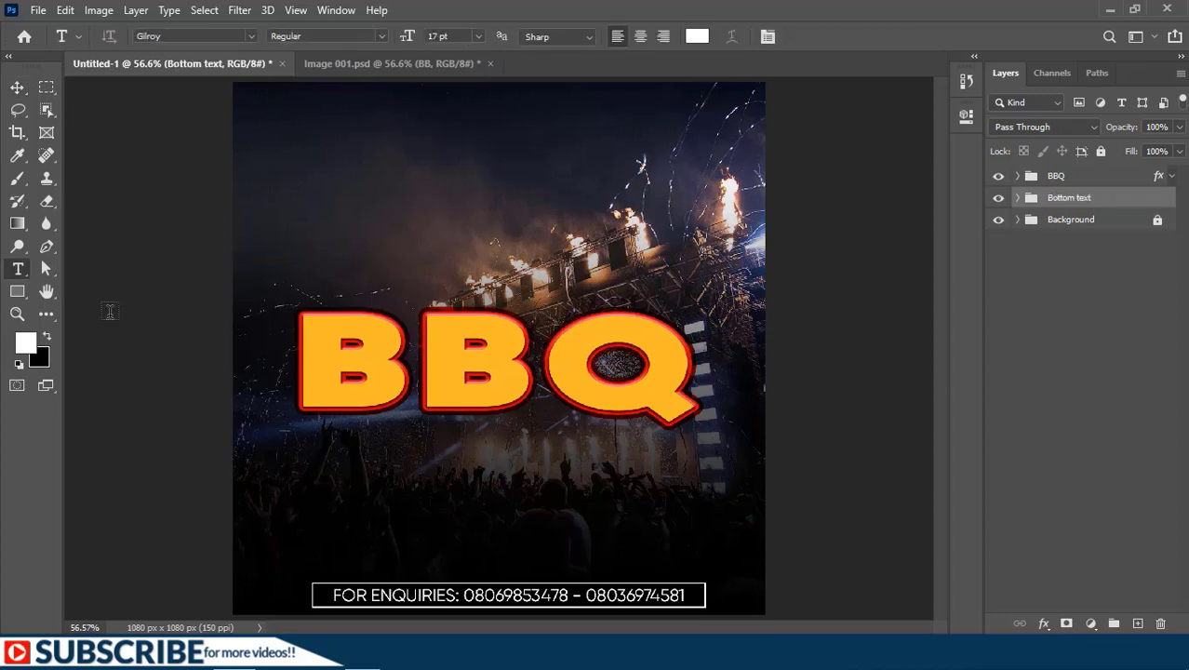
{"action": "left_click", "coordinate": [330, 545]}
{"action": "type", "text": "COME  -  EAT  -  CONNECT"}
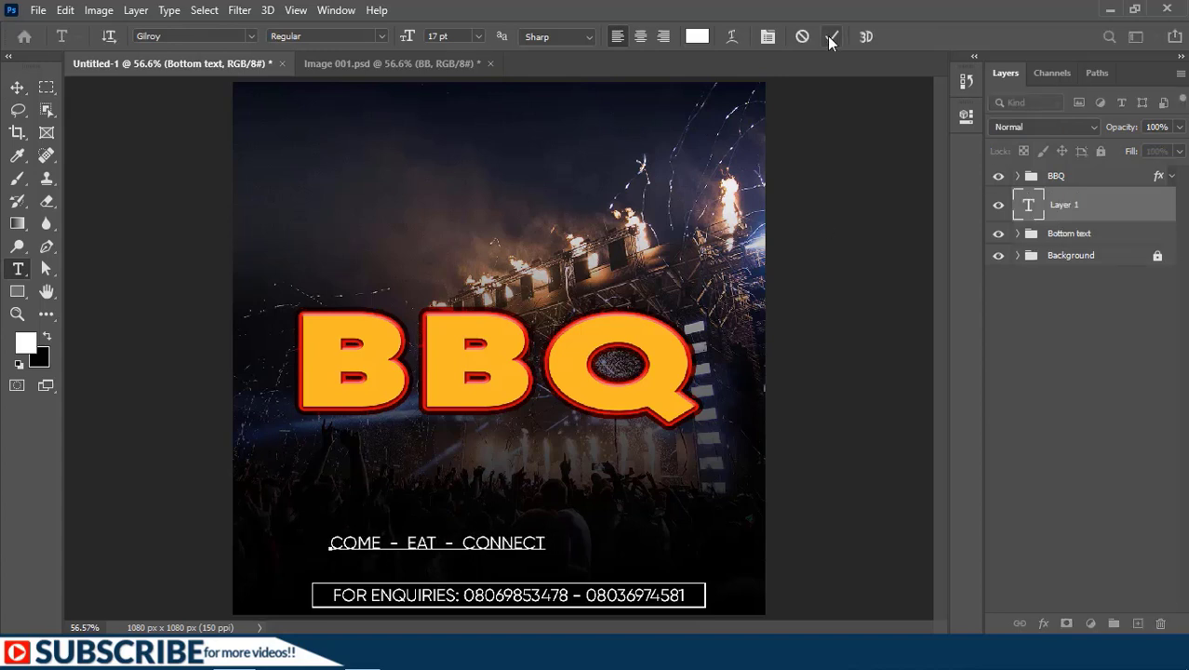
Step: Make the tagline Medium weight, scale it to about 70%, centred, and colour it black
{"action": "key", "text": "ctrl+a"}
{"action": "left_click", "coordinate": [328, 35]}
{"action": "left_click", "coordinate": [344, 148]}
{"action": "left_click", "coordinate": [831, 37]}
{"action": "key", "text": "ctrl+t"}
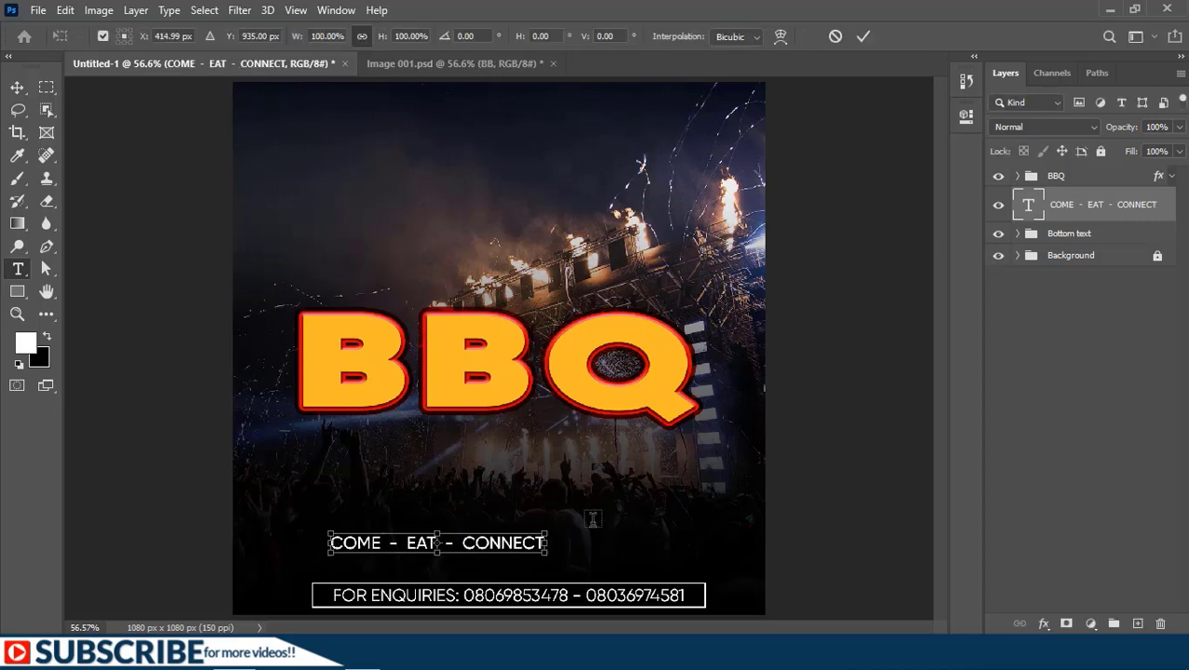
{"action": "mouse_move", "coordinate": [545, 554]}
{"action": "left_mouse_down"}
{"action": "mouse_move", "coordinate": [558, 535]}
{"action": "mouse_move", "coordinate": [507, 523]}
{"action": "mouse_move", "coordinate": [550, 531]}
{"action": "left_mouse_up"}
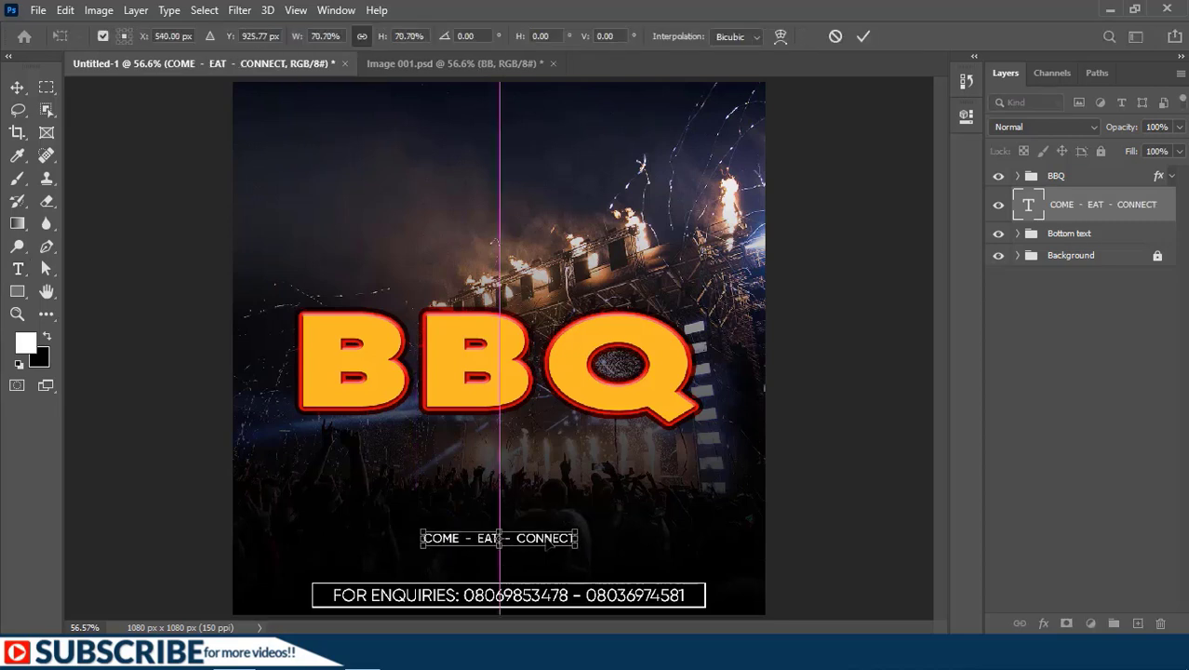
{"action": "key", "text": "Return"}
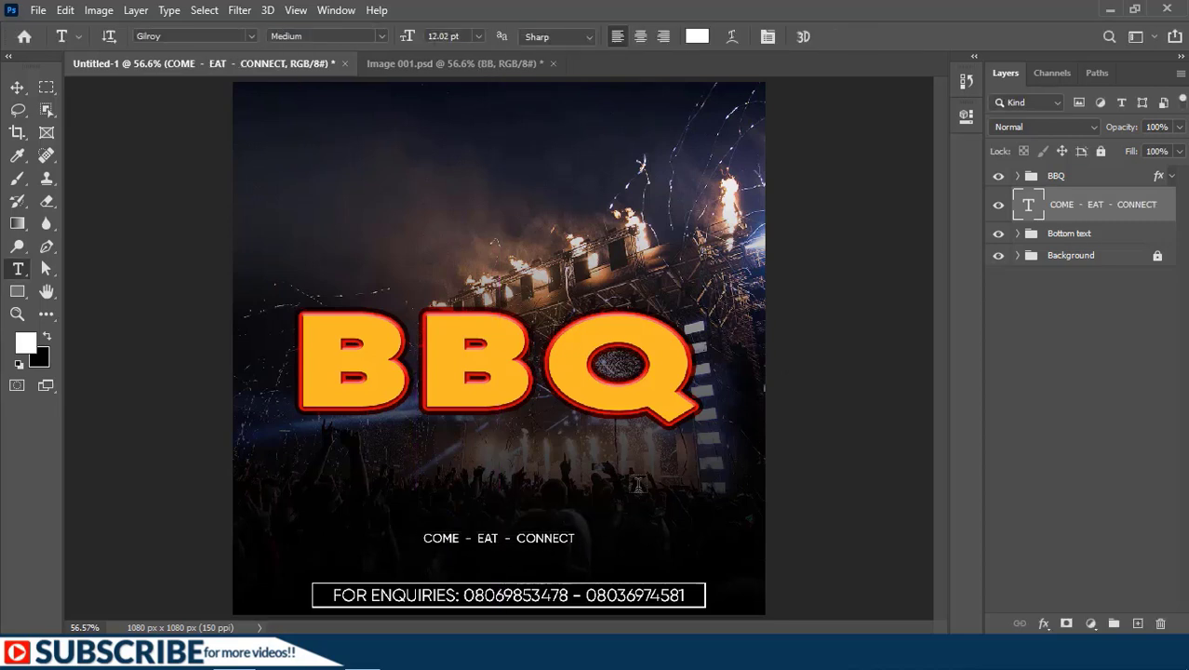
{"action": "left_click", "coordinate": [697, 37]}
{"action": "left_click", "coordinate": [587, 333]}
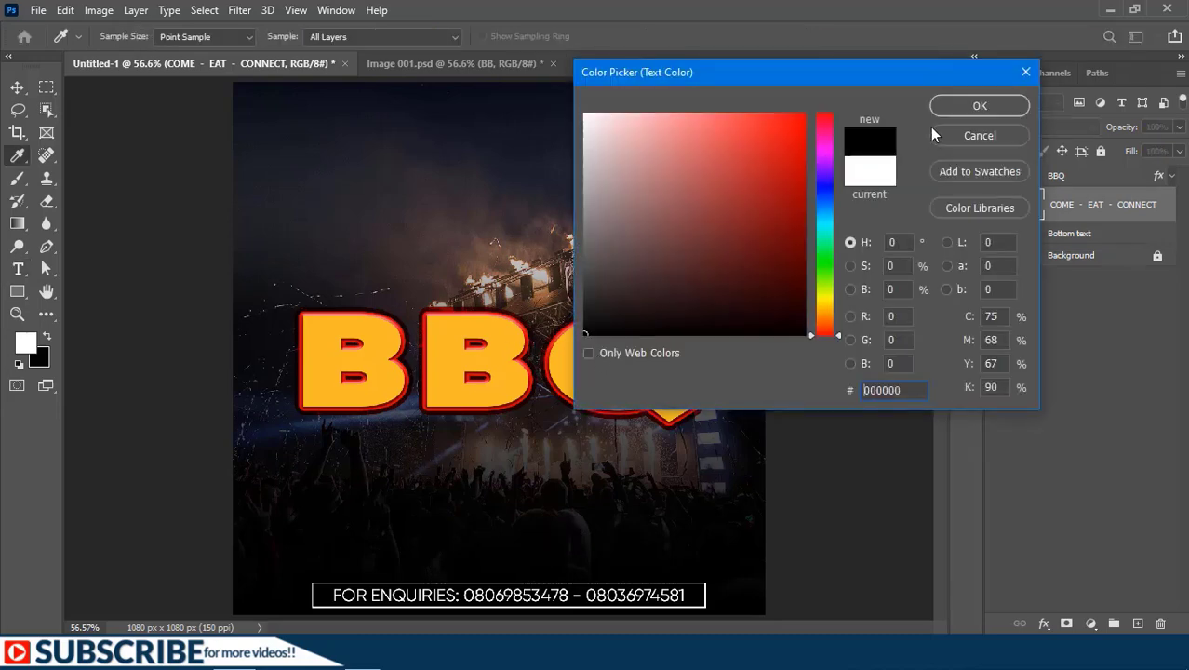
{"action": "left_click", "coordinate": [965, 108]}
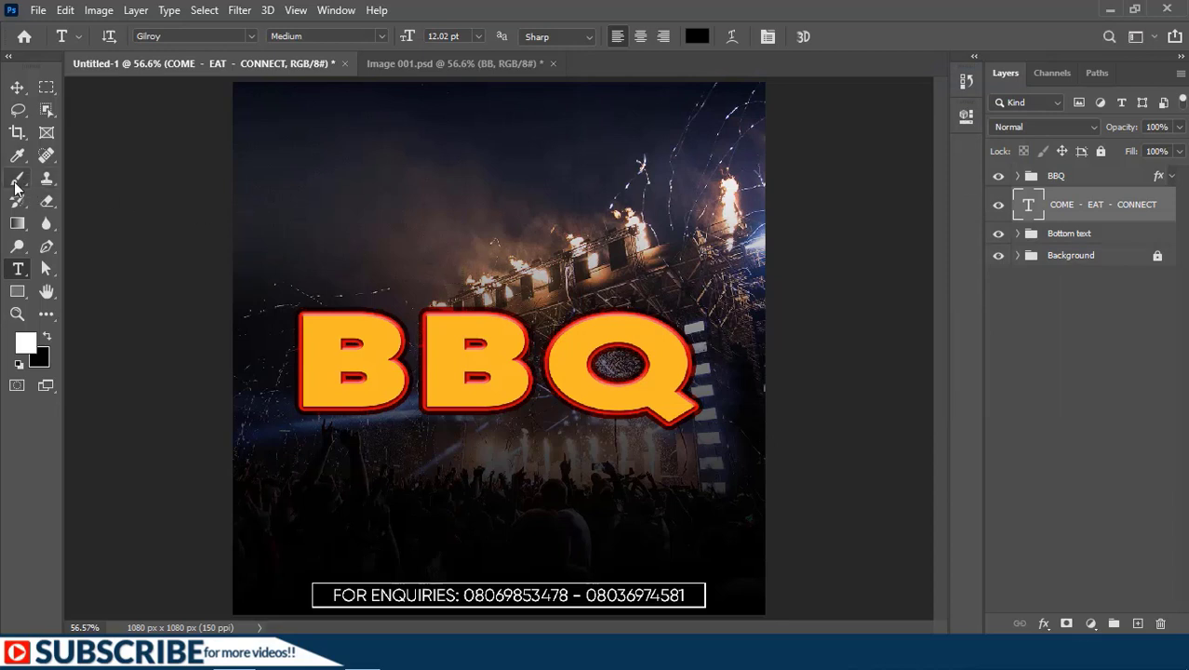
Step: Switch to the Brush Tool and pick the 446 px Paper preset from Special Effects Brushes
{"action": "left_click", "coordinate": [14, 188]}
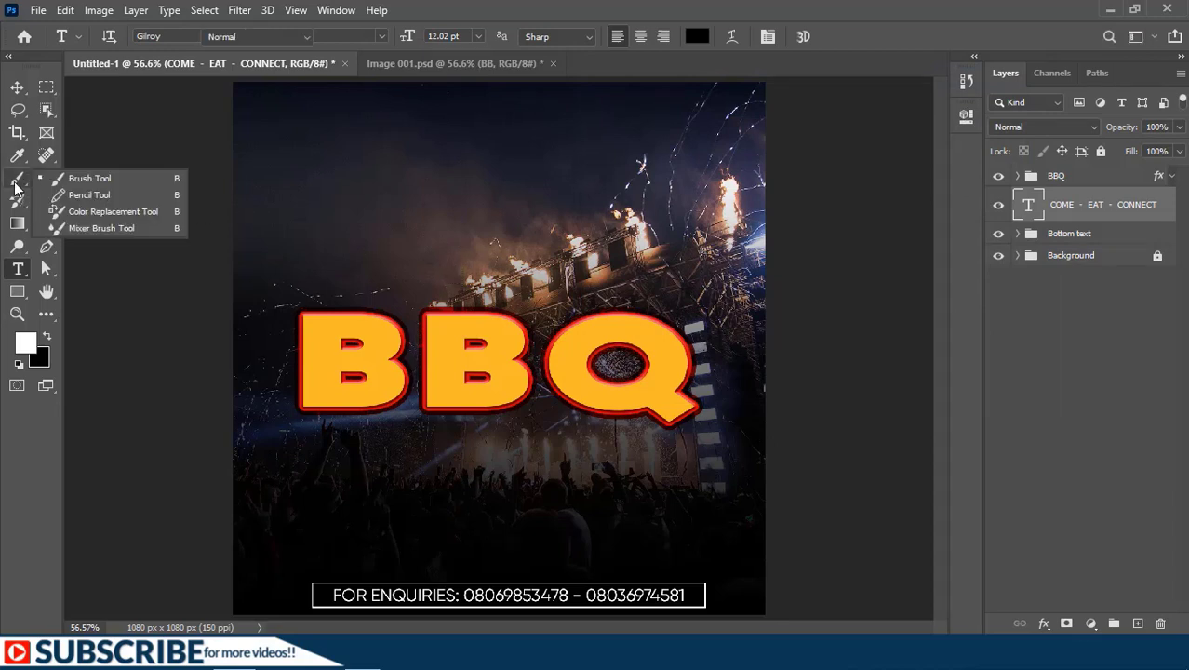
{"action": "left_click", "coordinate": [74, 183]}
{"action": "left_click", "coordinate": [113, 35]}
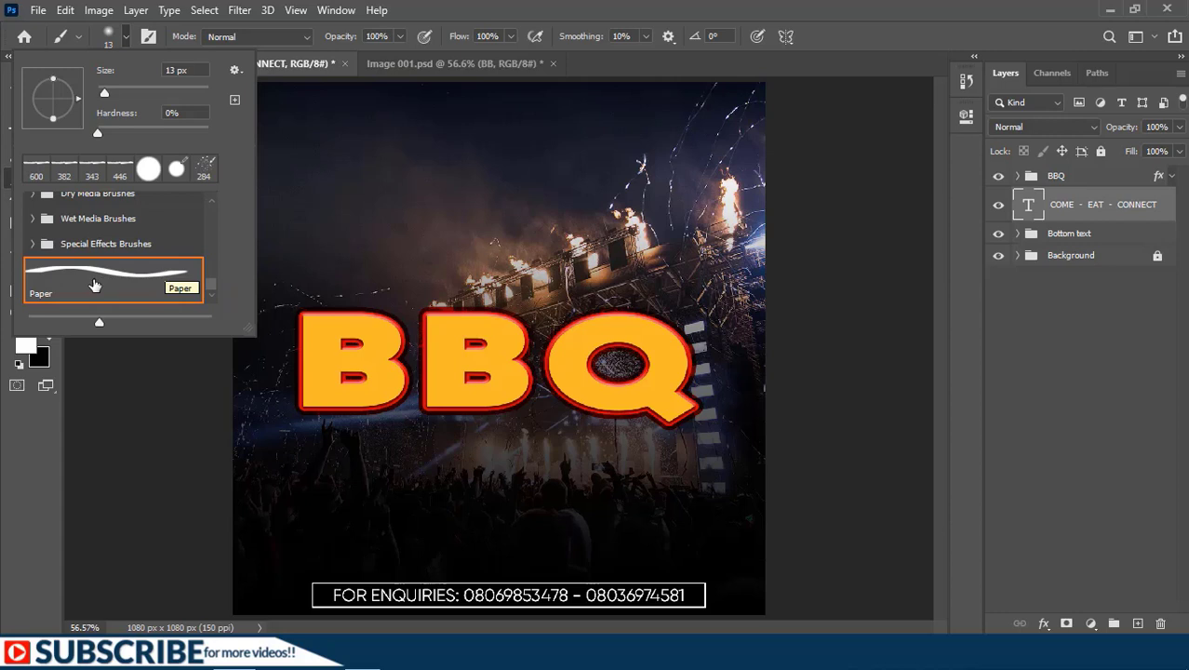
{"action": "double_click", "coordinate": [93, 284]}
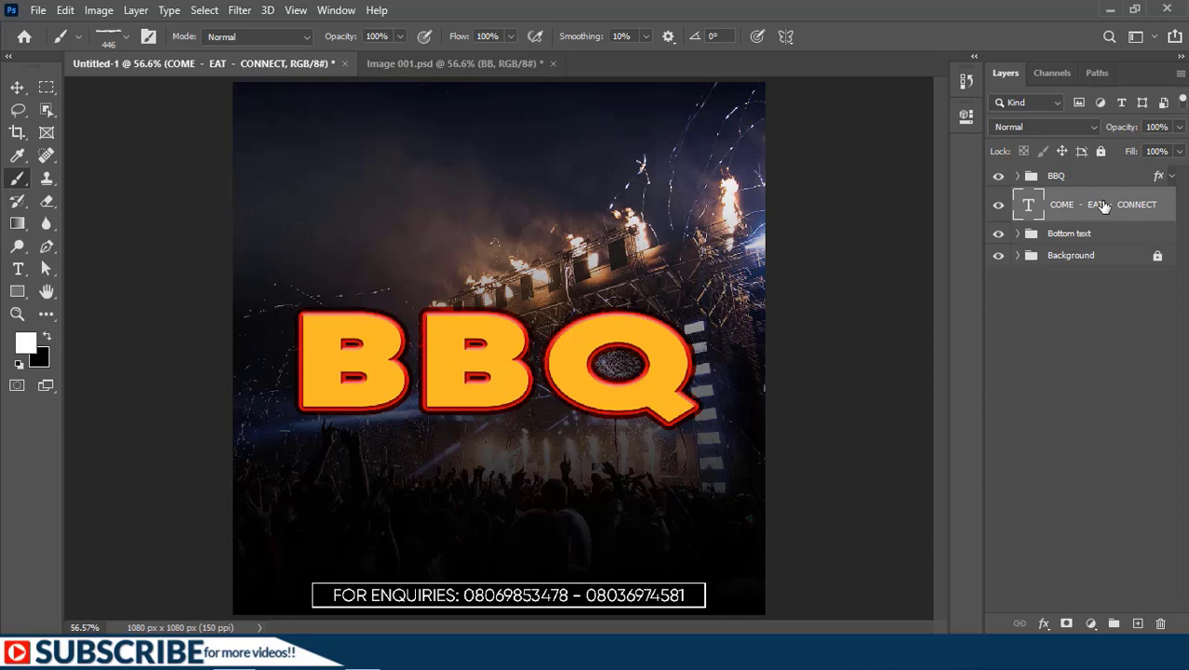
Step: Paint a wide white Paper-brush streak on a new layer and place it behind the tagline
{"action": "left_click", "coordinate": [1139, 624]}
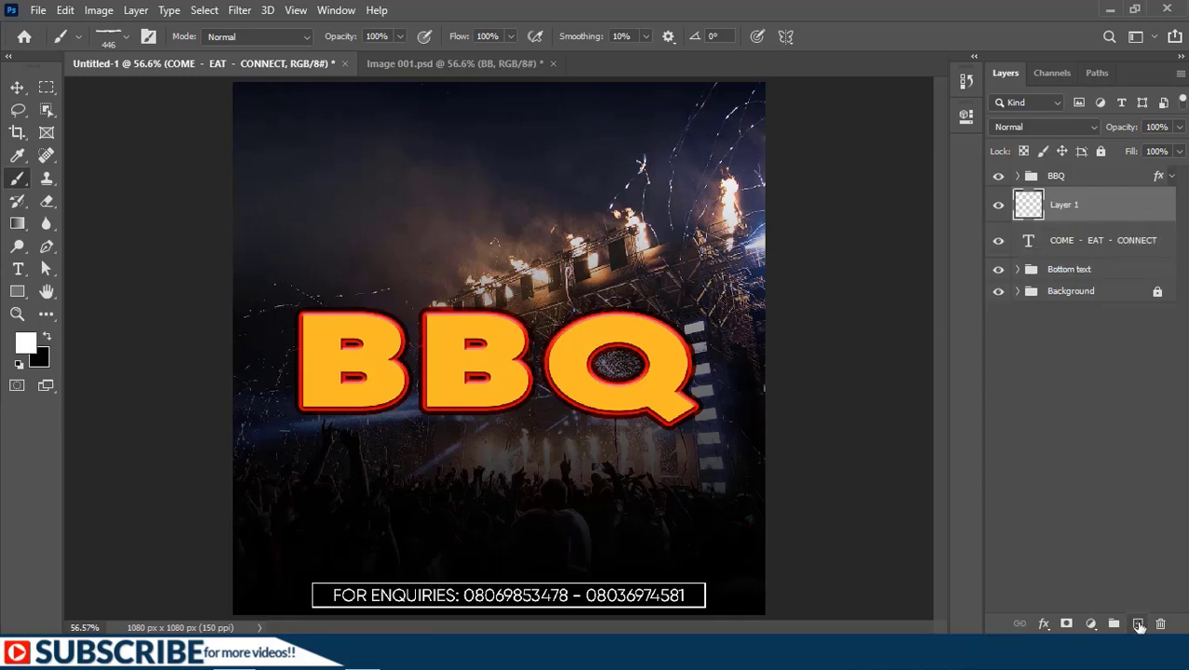
{"action": "left_click_drag", "start_coordinate": [447, 493], "coordinate": [458, 503]}
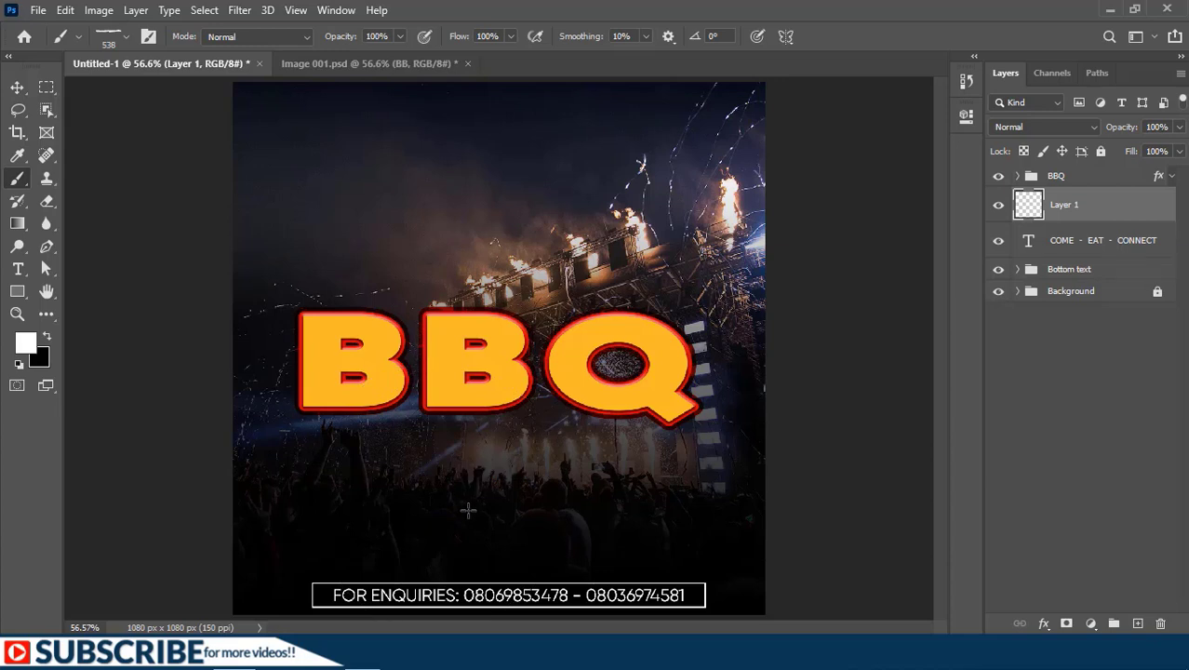
{"action": "left_click", "coordinate": [468, 508]}
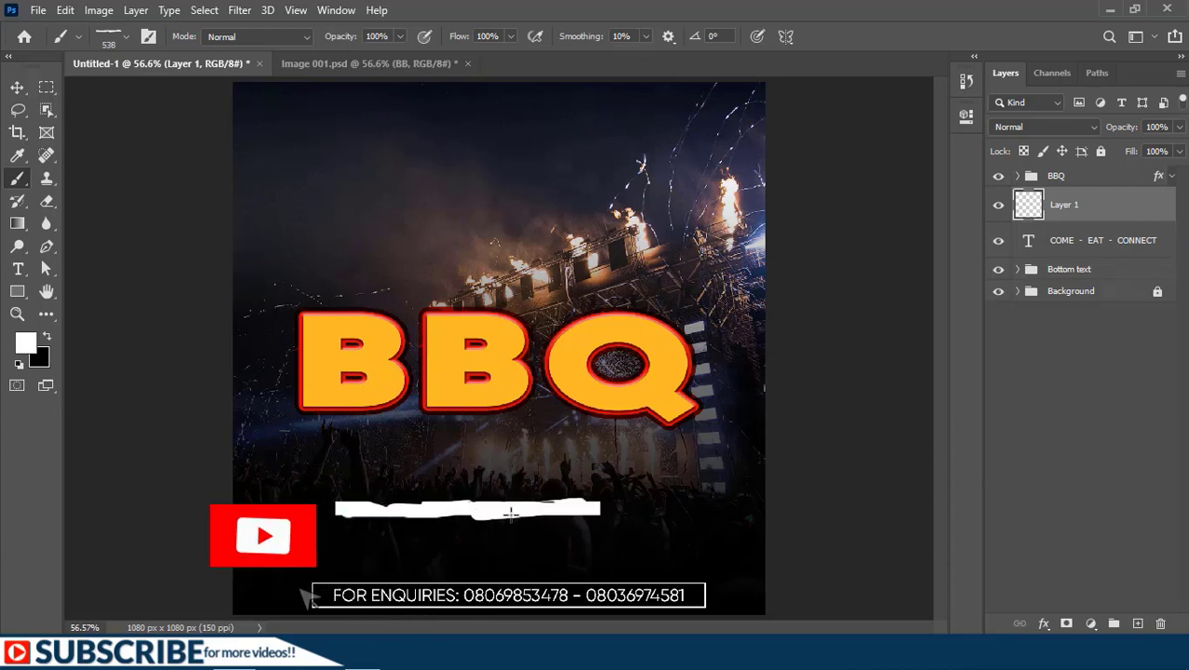
{"action": "left_click", "coordinate": [16, 88]}
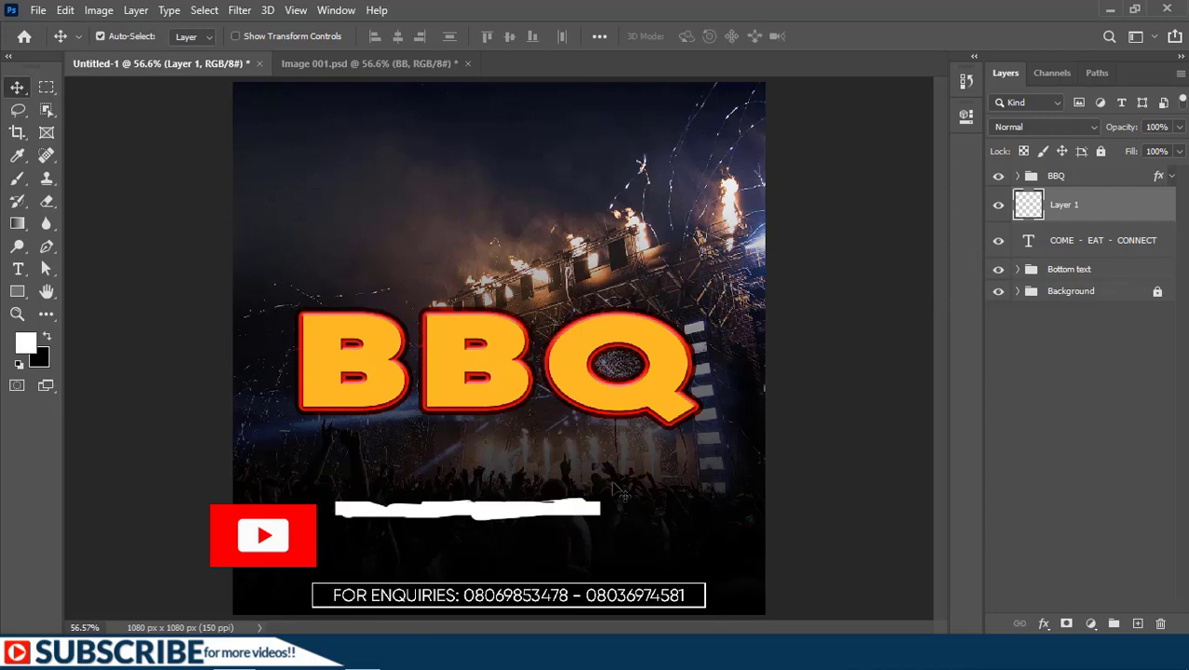
{"action": "left_click_drag", "start_coordinate": [1095, 206], "coordinate": [1088, 244]}
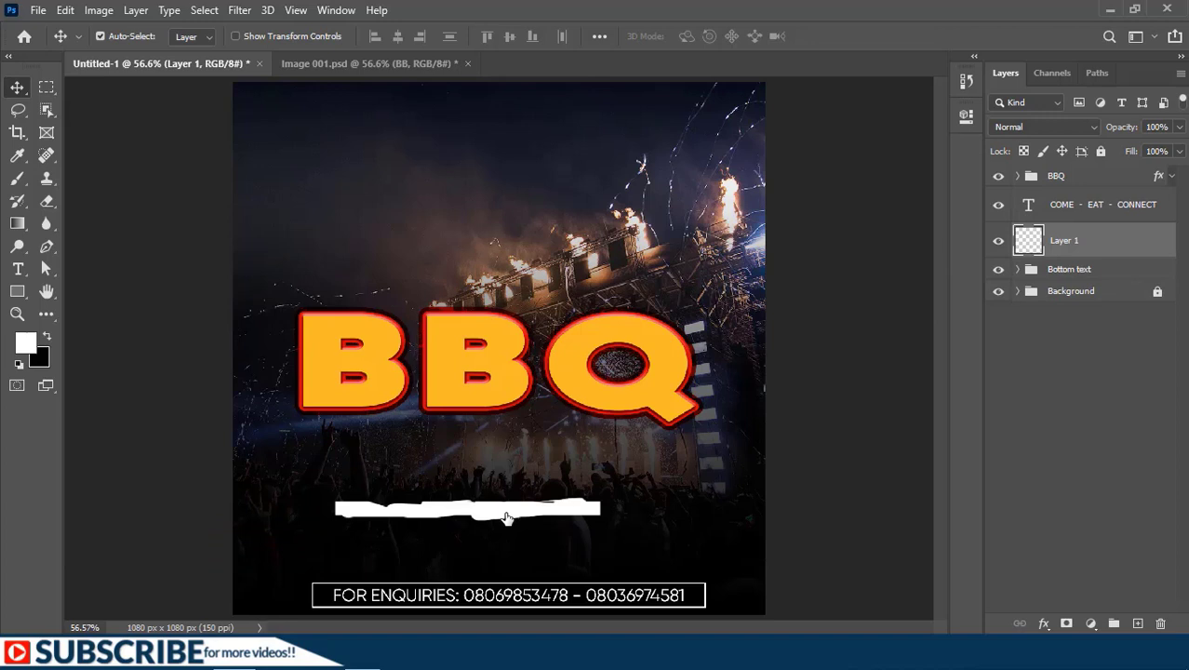
{"action": "left_click_drag", "start_coordinate": [500, 513], "coordinate": [532, 543]}
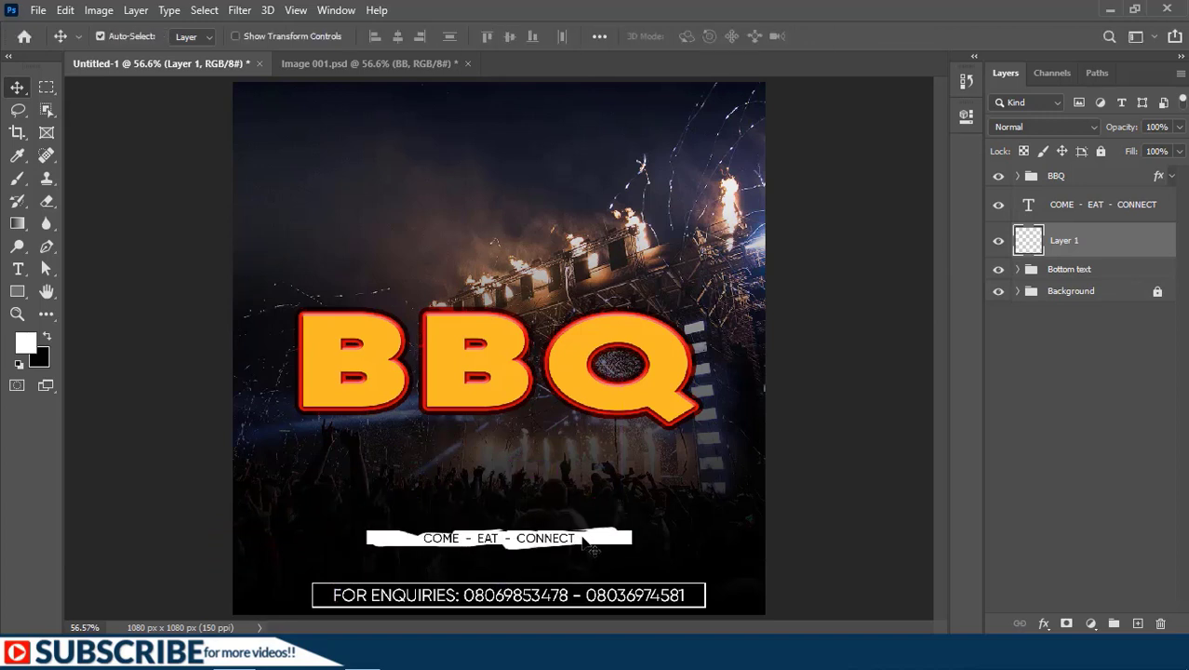
Step: Convert the streak to a Smart Object and narrow it to fit under the tagline
{"action": "right_click", "coordinate": [1072, 239]}
{"action": "left_click", "coordinate": [924, 239]}
{"action": "key", "text": "ctrl+t"}
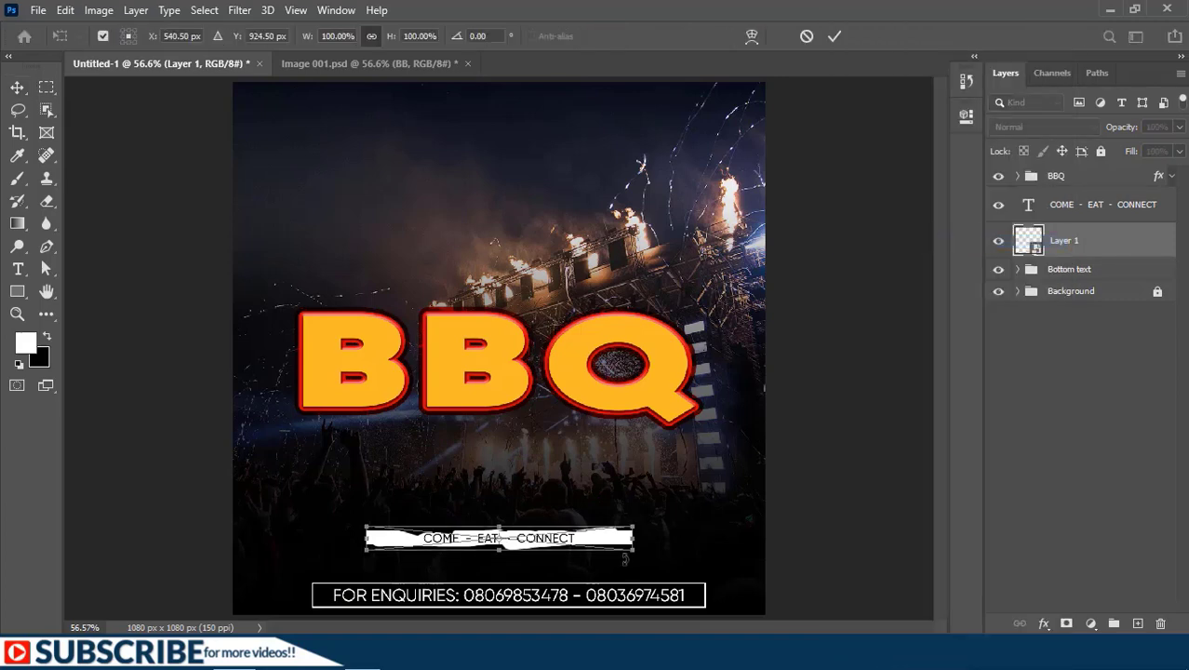
{"action": "left_click_drag", "start_coordinate": [633, 538], "coordinate": [620, 538]}
{"action": "key", "text": "Return"}
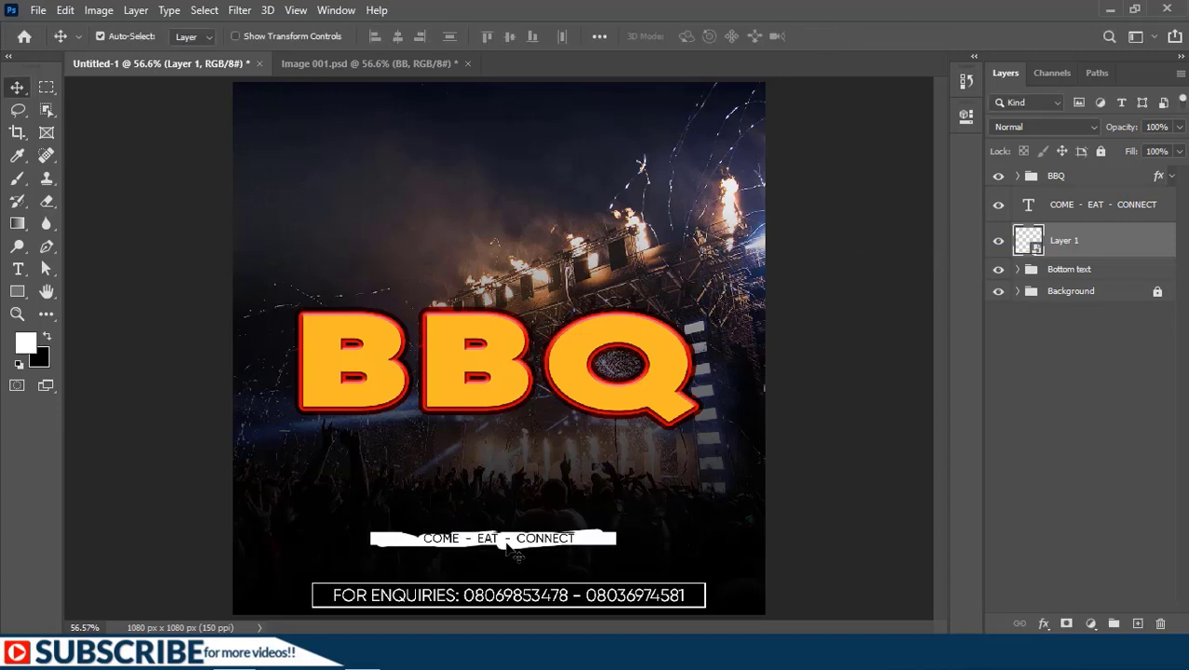
Step: Give the COME - EAT - CONNECT tagline a bolder font weight
{"action": "scroll", "coordinate": [508, 549], "scroll_direction": "up", "scroll_amount": 4}
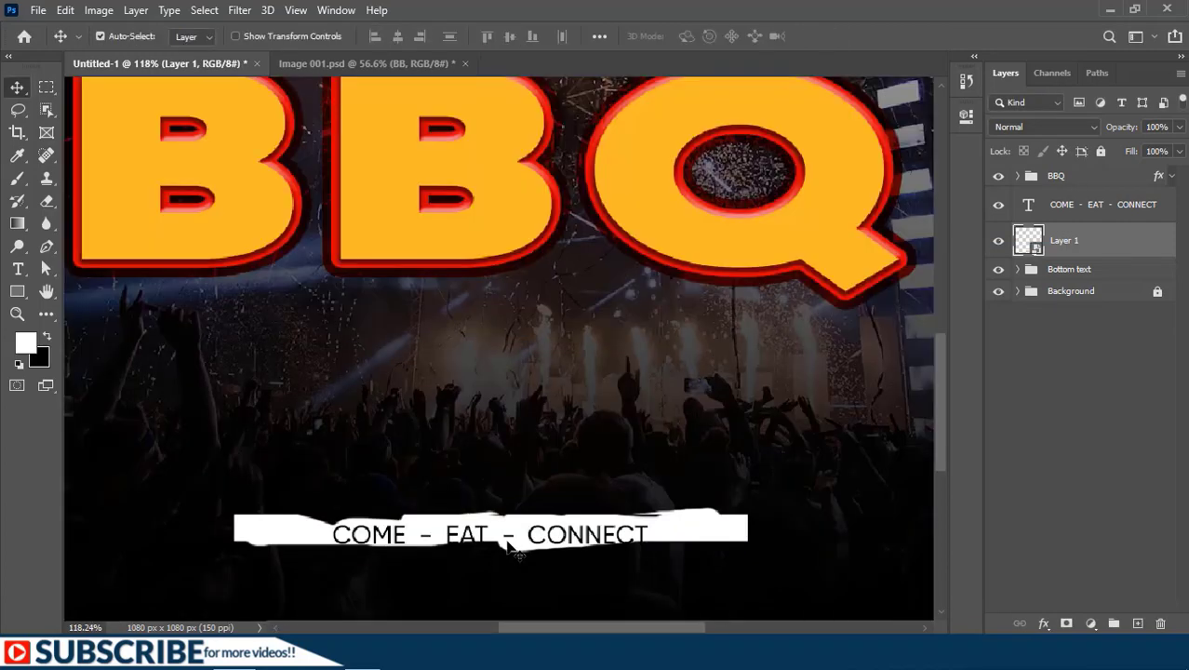
{"action": "double_click", "coordinate": [1028, 205]}
{"action": "left_click", "coordinate": [377, 36]}
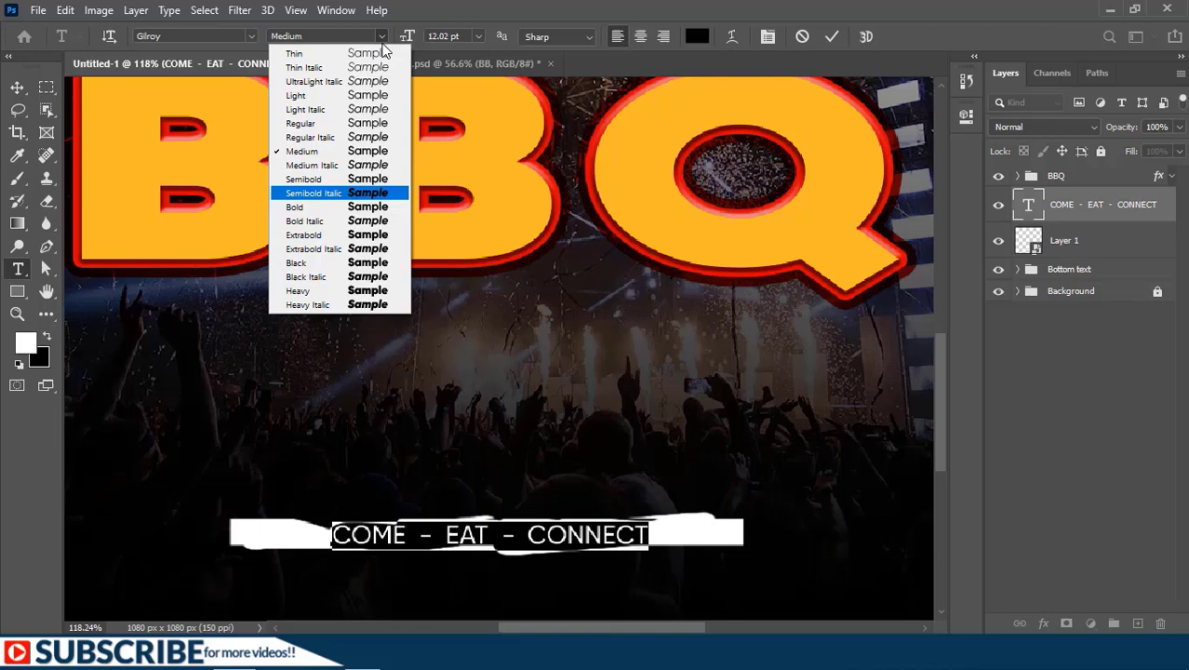
{"action": "left_click", "coordinate": [307, 193]}
Step: Group the tagline with its white streak layer and name the group 'come eat'
{"action": "left_click", "coordinate": [17, 86]}
{"action": "key", "text": "ctrl+0"}
{"action": "left_click", "coordinate": [1064, 240], "text": "shift"}
{"action": "key", "text": "ctrl+g"}
{"action": "double_click", "coordinate": [1062, 197]}
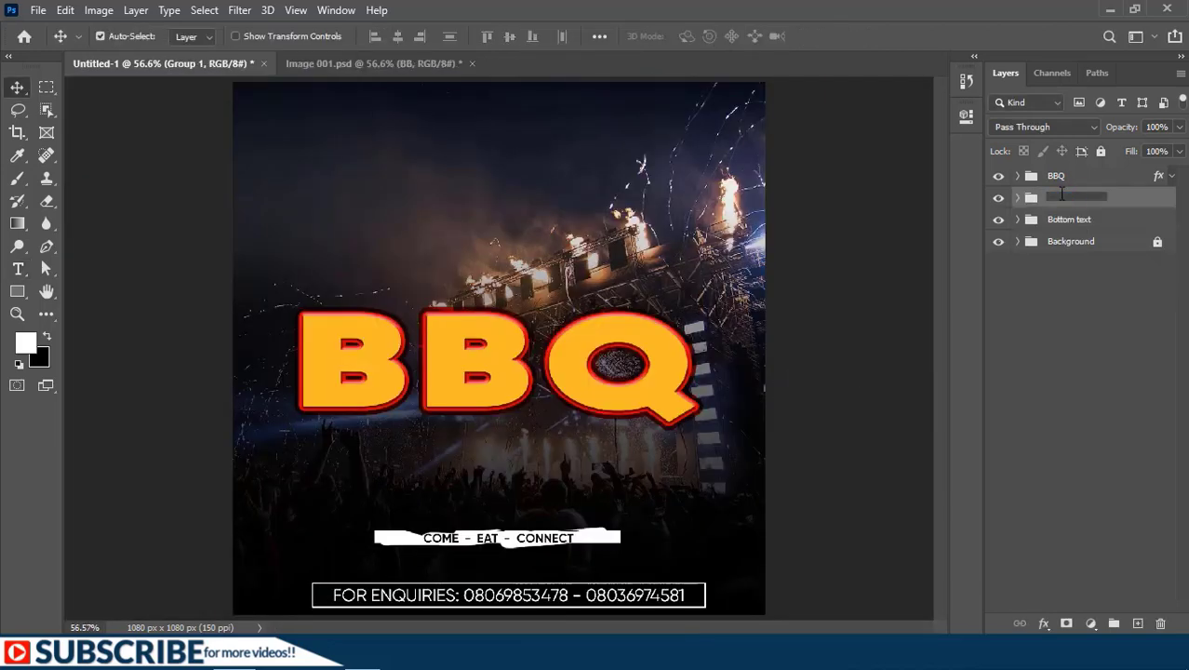
{"action": "key", "text": "Return"}
Step: Add a white '12 MAY-2PM' date line centred above the tagline and put it in a group
{"action": "key", "text": "t"}
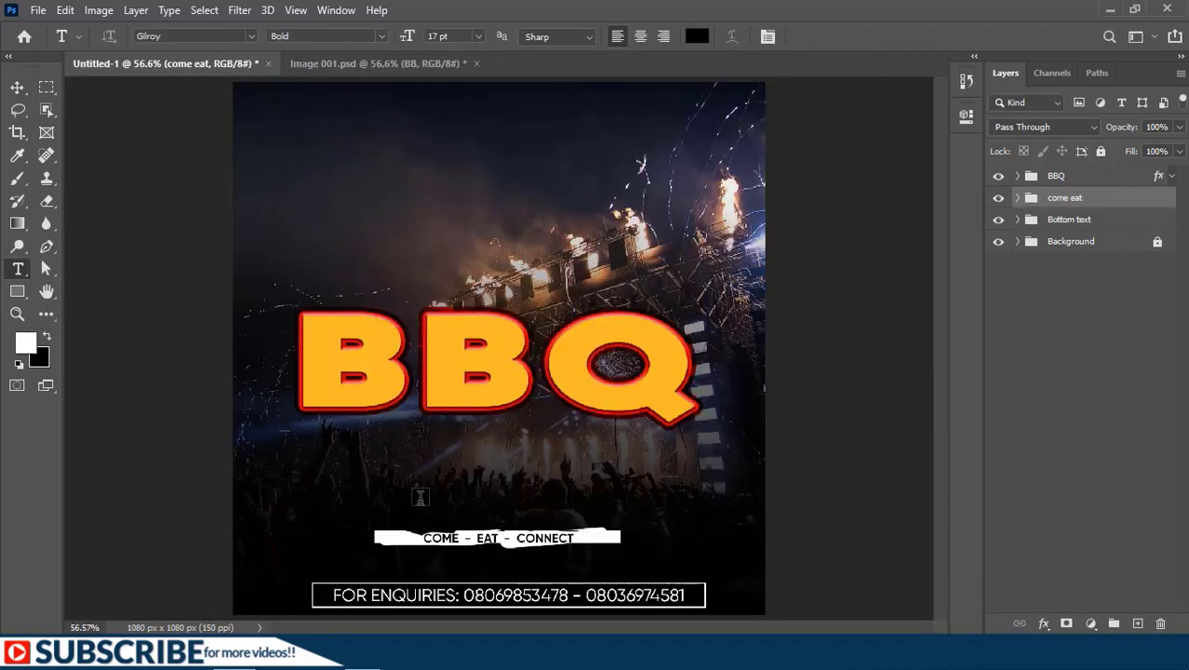
{"action": "left_click", "coordinate": [421, 498]}
{"action": "type", "text": "12 MAY"}
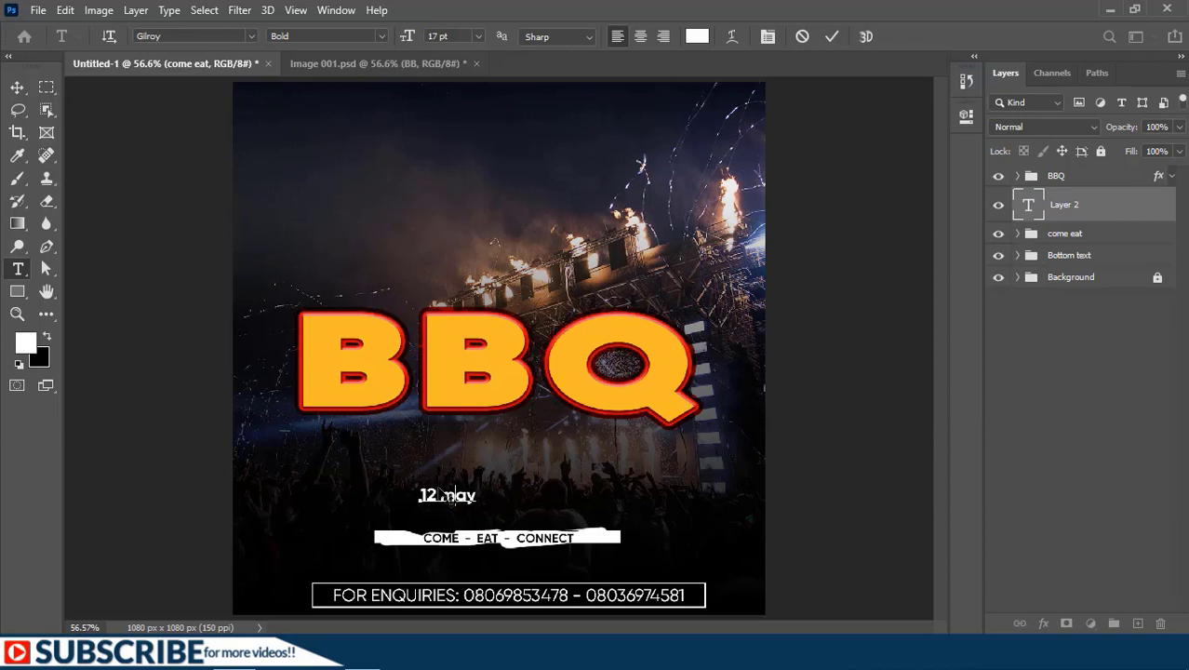
{"action": "type", "text": "-2PM"}
{"action": "left_click", "coordinate": [831, 37]}
{"action": "key", "text": "v"}
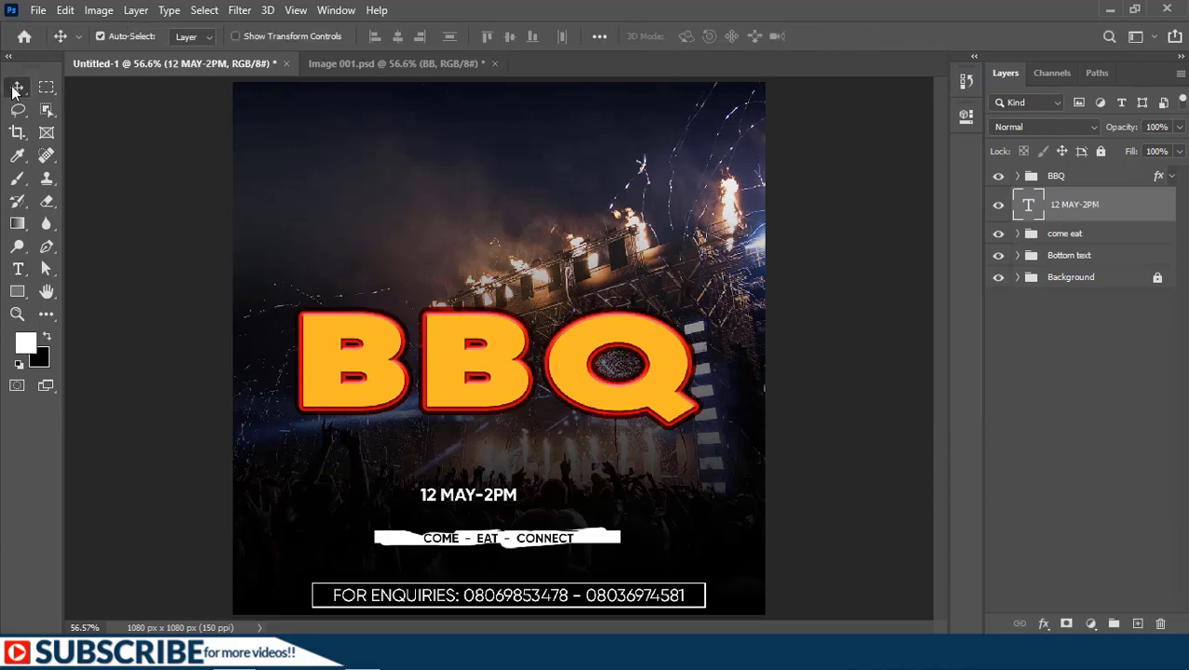
{"action": "left_click_drag", "start_coordinate": [524, 499], "coordinate": [553, 510]}
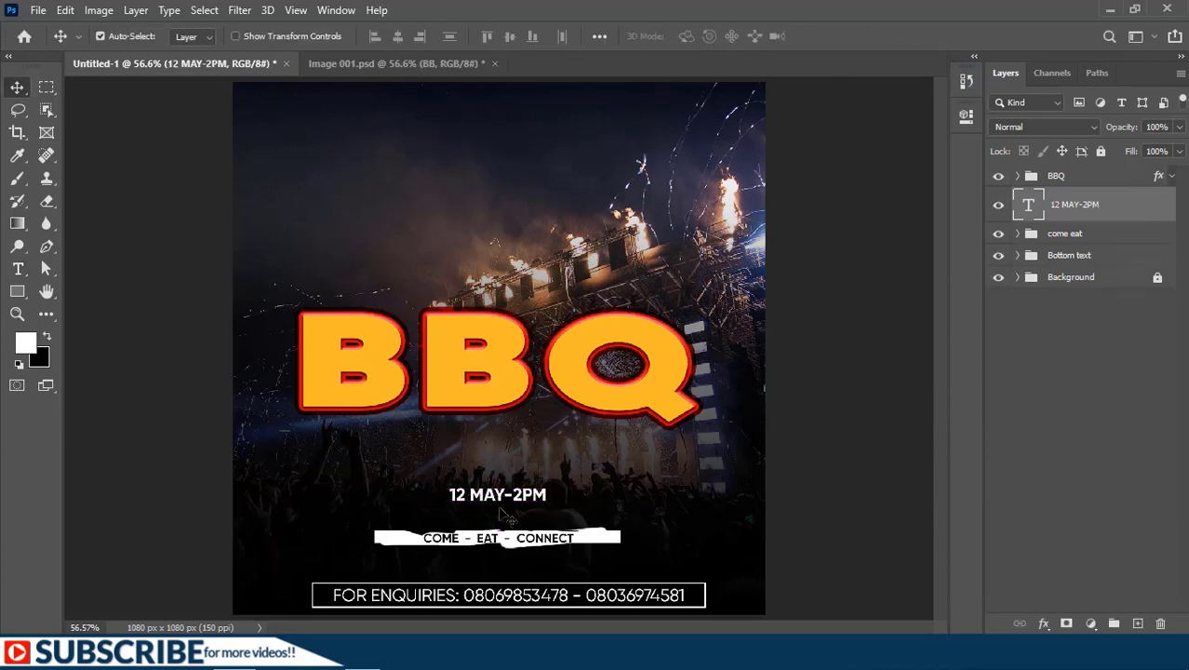
{"action": "key", "text": "ctrl+g"}
{"action": "double_click", "coordinate": [1061, 197]}
Step: Name the date group 'Date' and type 'TRADE FAIR &' at 56 pt above BBQ
{"action": "type", "text": "Date"}
{"action": "key", "text": "Return"}
{"action": "left_click", "coordinate": [25, 270]}
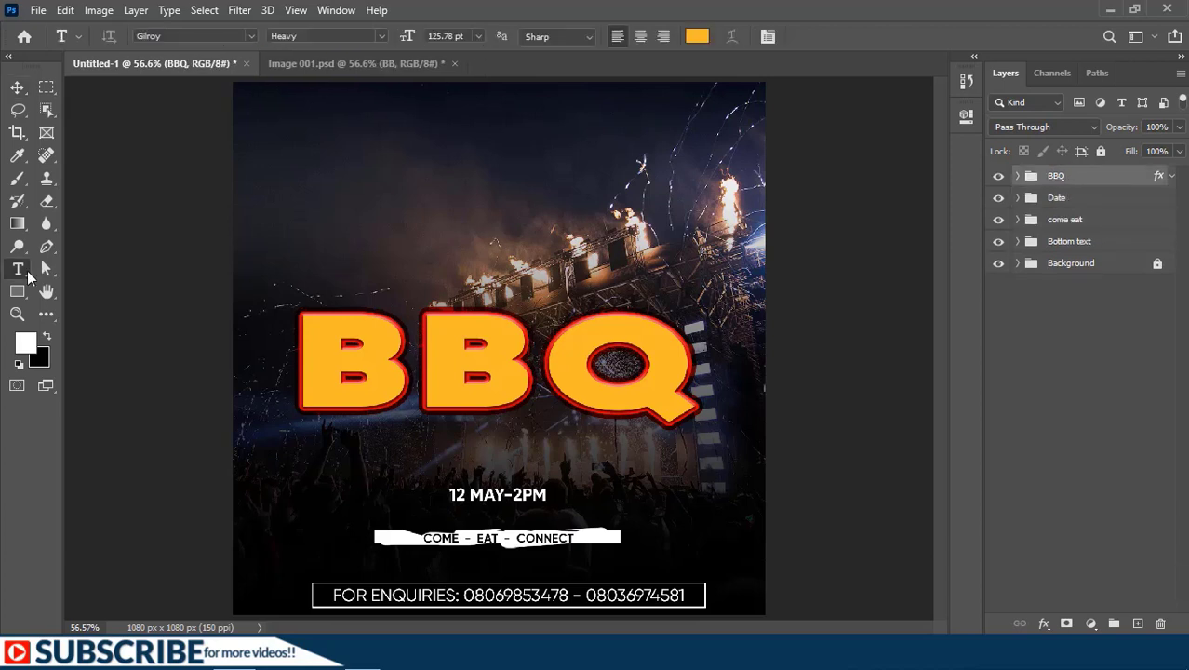
{"action": "left_click", "coordinate": [1137, 623]}
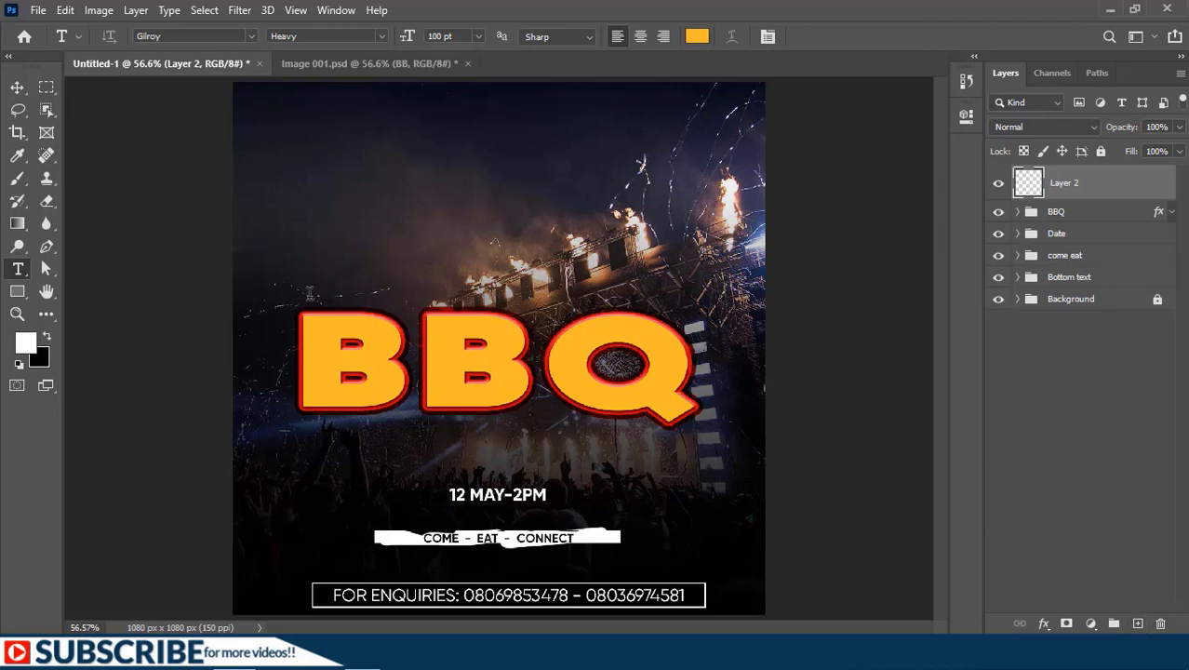
{"action": "left_click", "coordinate": [310, 292]}
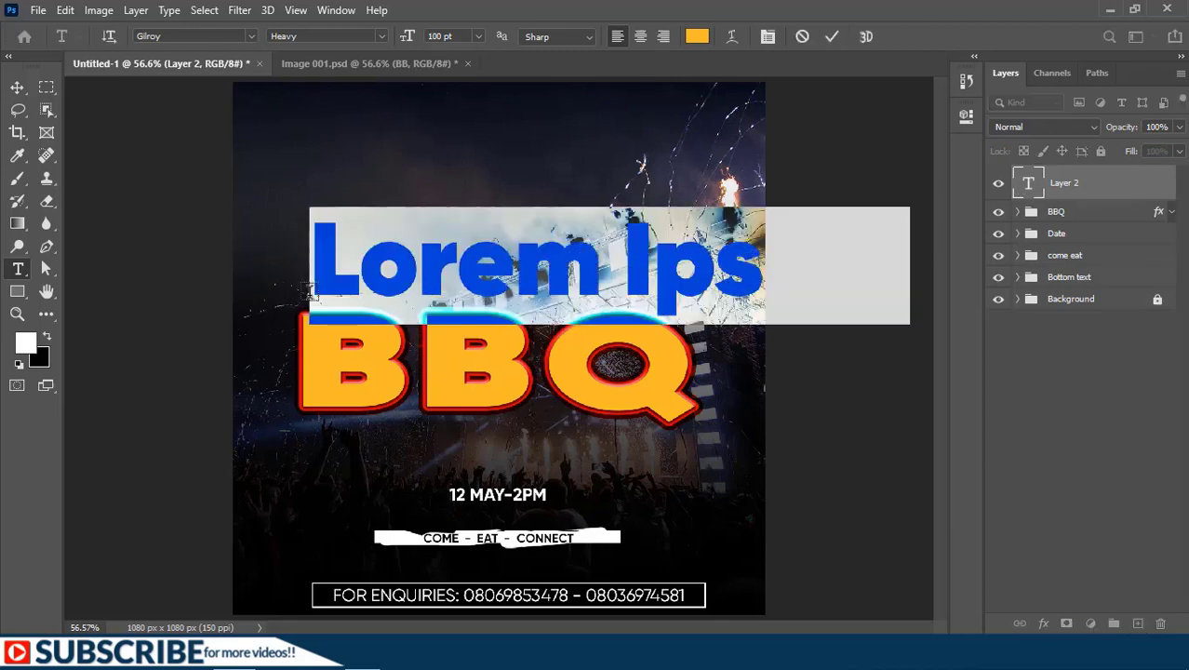
{"action": "type", "text": "TRADE FAIR"}
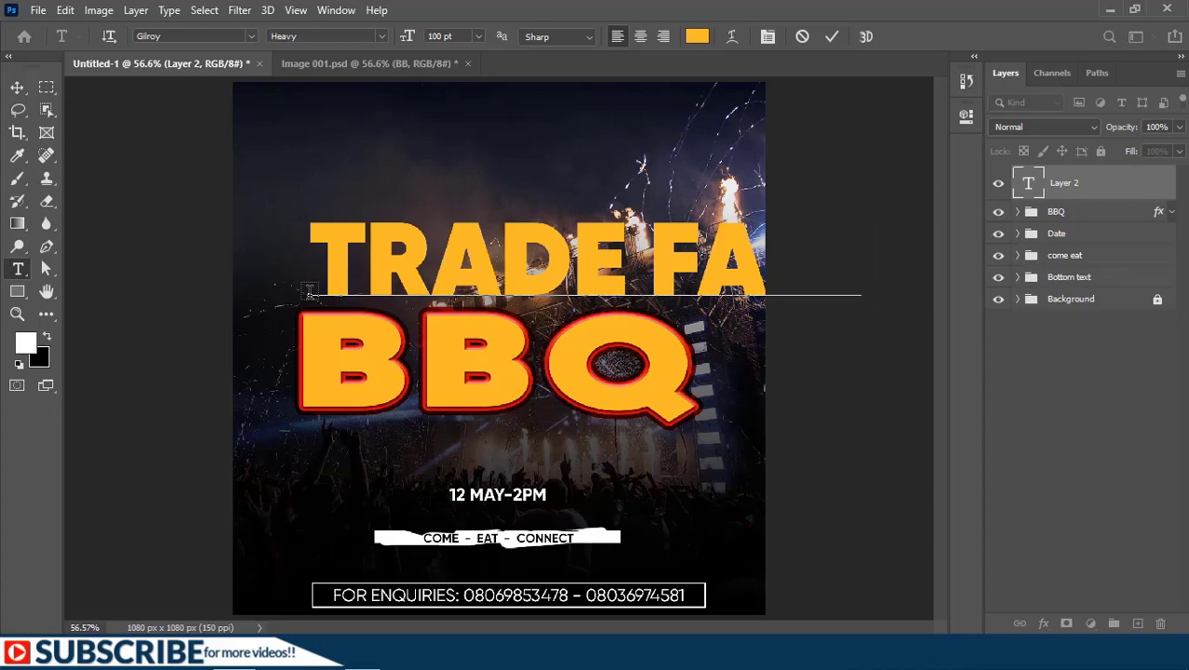
{"action": "left_click_drag", "start_coordinate": [407, 36], "coordinate": [390, 82]}
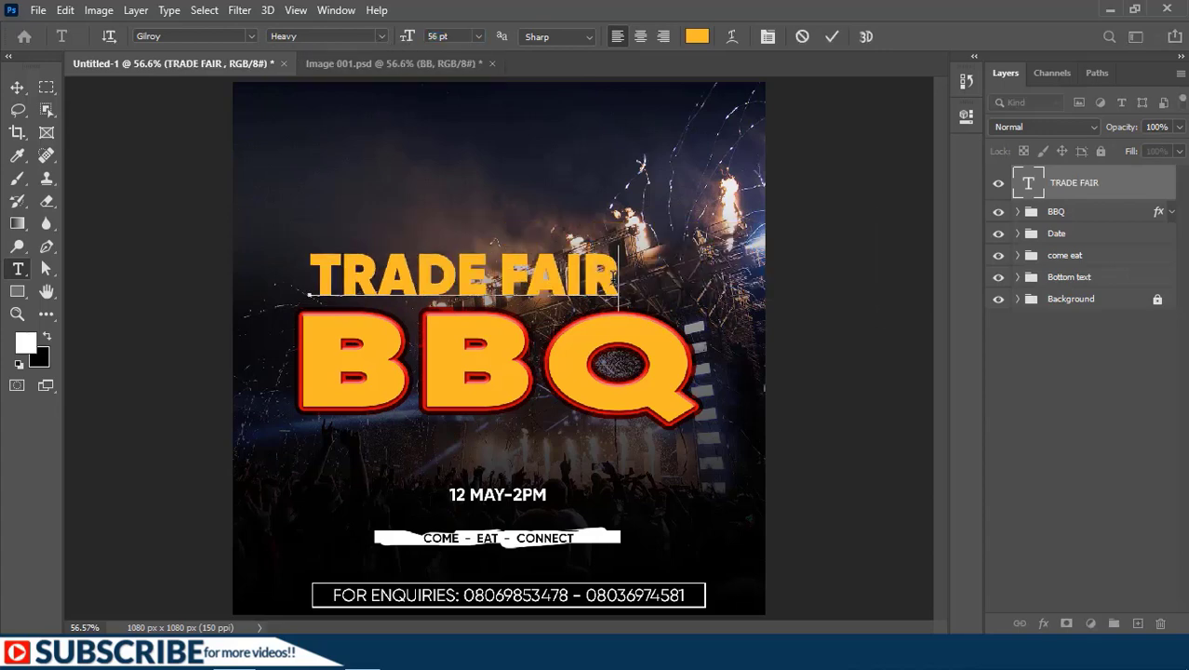
{"action": "type", "text": "&"}
Step: Colour TRADE FAIR & #ffffff, squash it vertically and nudge it slightly left
{"action": "key", "text": "ctrl+a"}
{"action": "left_click", "coordinate": [697, 36]}
{"action": "type", "text": "ffffff"}
{"action": "left_click", "coordinate": [968, 105]}
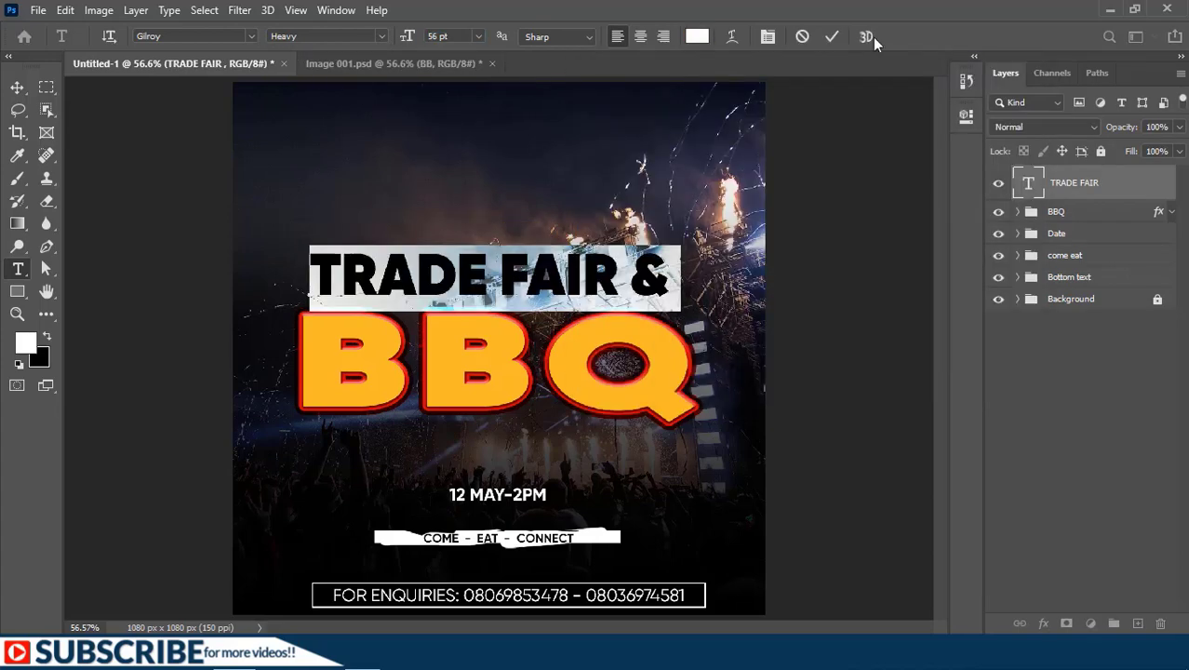
{"action": "left_click", "coordinate": [832, 37]}
{"action": "key", "text": "ctrl+t"}
{"action": "left_click_drag", "start_coordinate": [494, 248], "coordinate": [494, 276]}
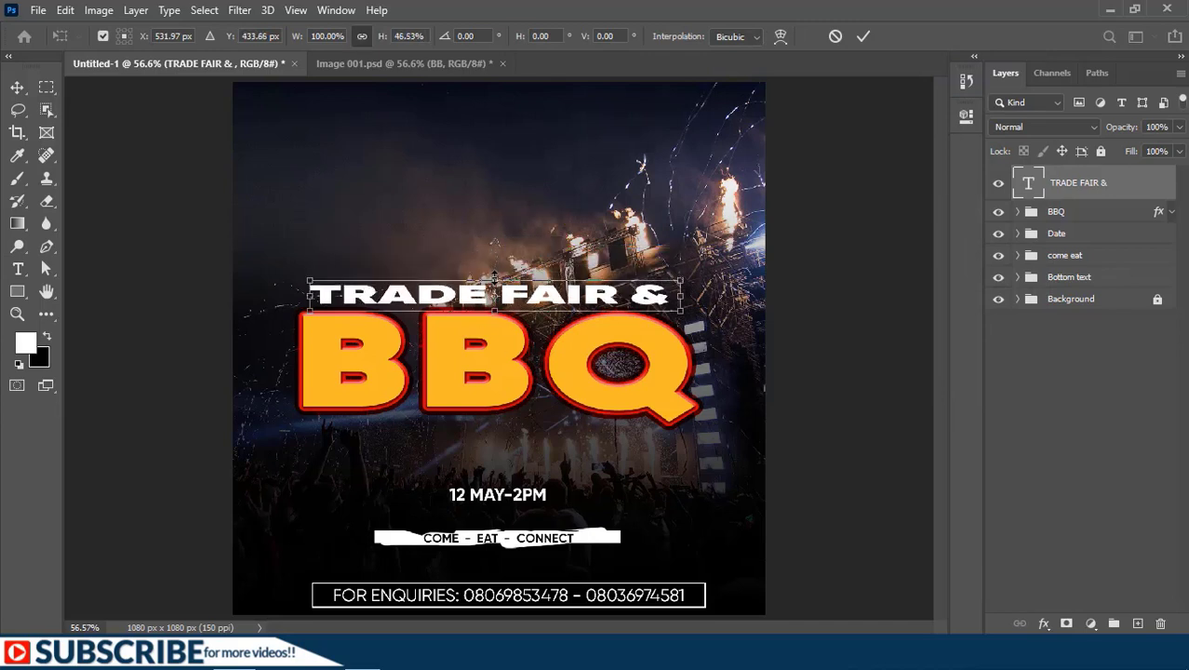
{"action": "key", "text": "Return"}
{"action": "left_click_drag", "start_coordinate": [426, 297], "coordinate": [419, 298]}
{"action": "key", "text": "ctrl+t"}
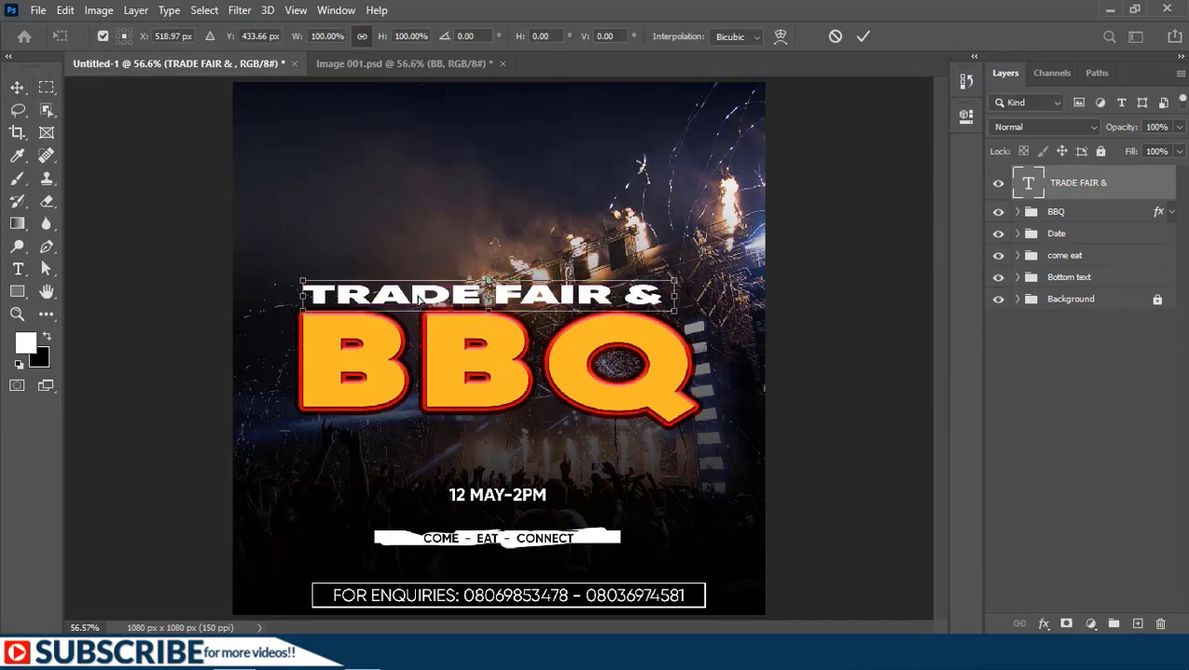
{"action": "left_click", "coordinate": [864, 37]}
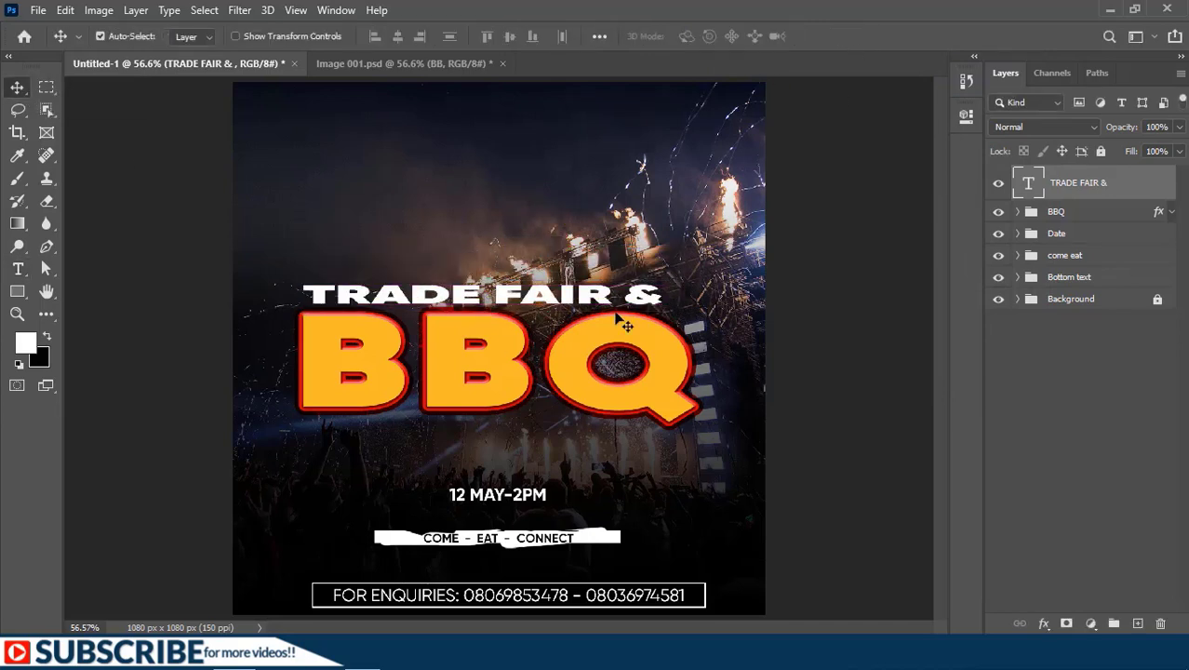
Step: Apply an Outer Glow style (Screen, 35% opacity, 15 px) to the TRADE FAIR & layer
{"action": "right_click", "coordinate": [1126, 181]}
{"action": "left_click", "coordinate": [971, 27]}
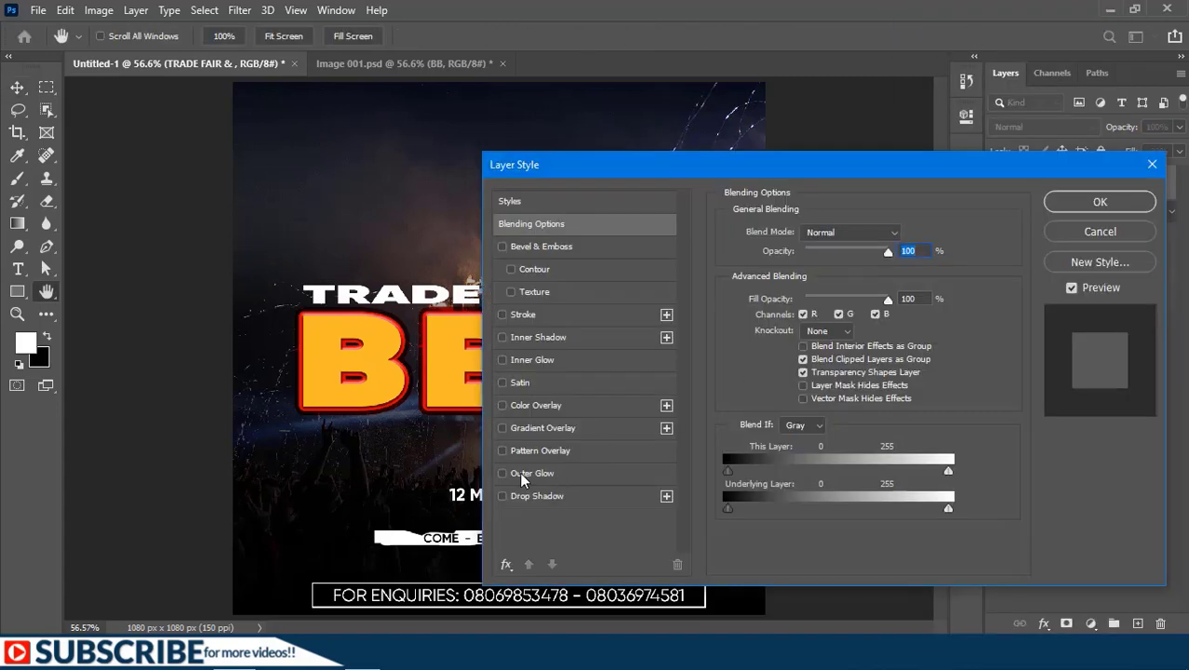
{"action": "left_click", "coordinate": [521, 476]}
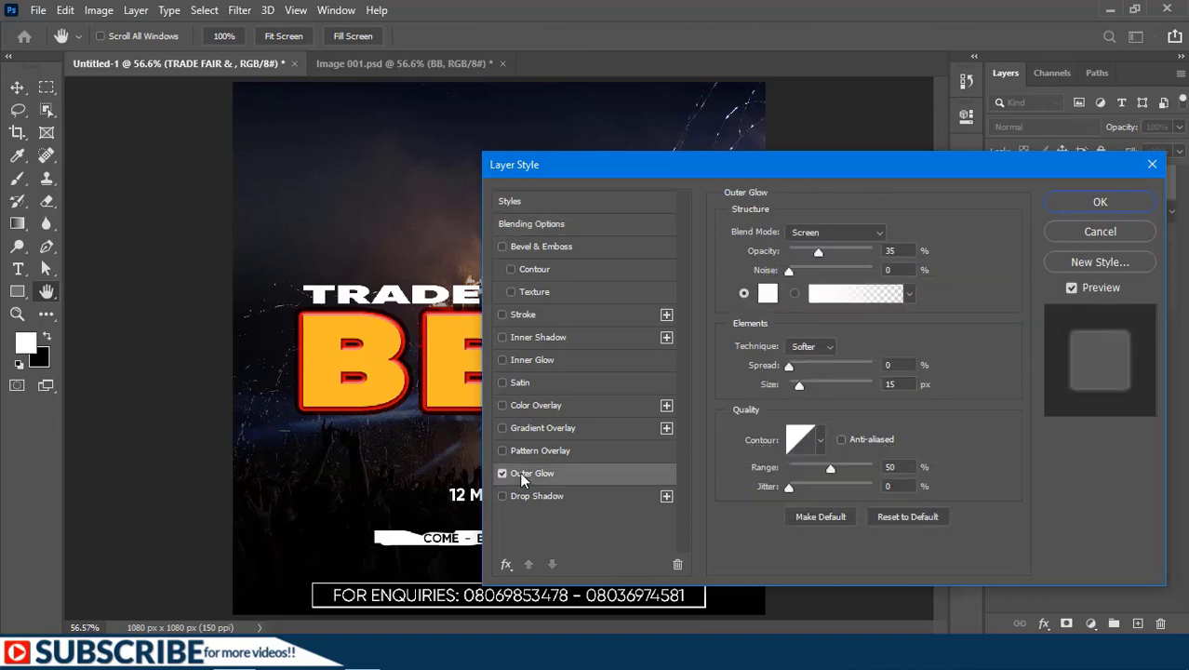
{"action": "left_click", "coordinate": [1090, 203]}
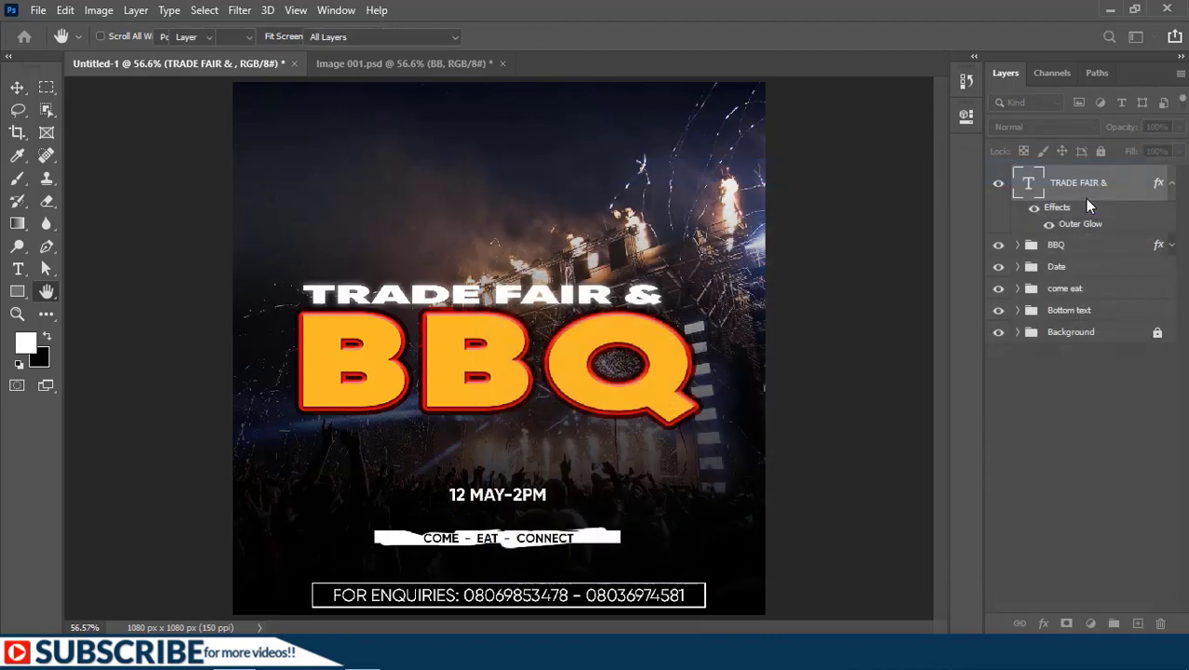
Step: Type 'OPPOSITE NORTHERN REAL ESTATE HOTEL' at 18 pt across the top, fixing the ESATE typo
{"action": "left_click", "coordinate": [19, 270]}
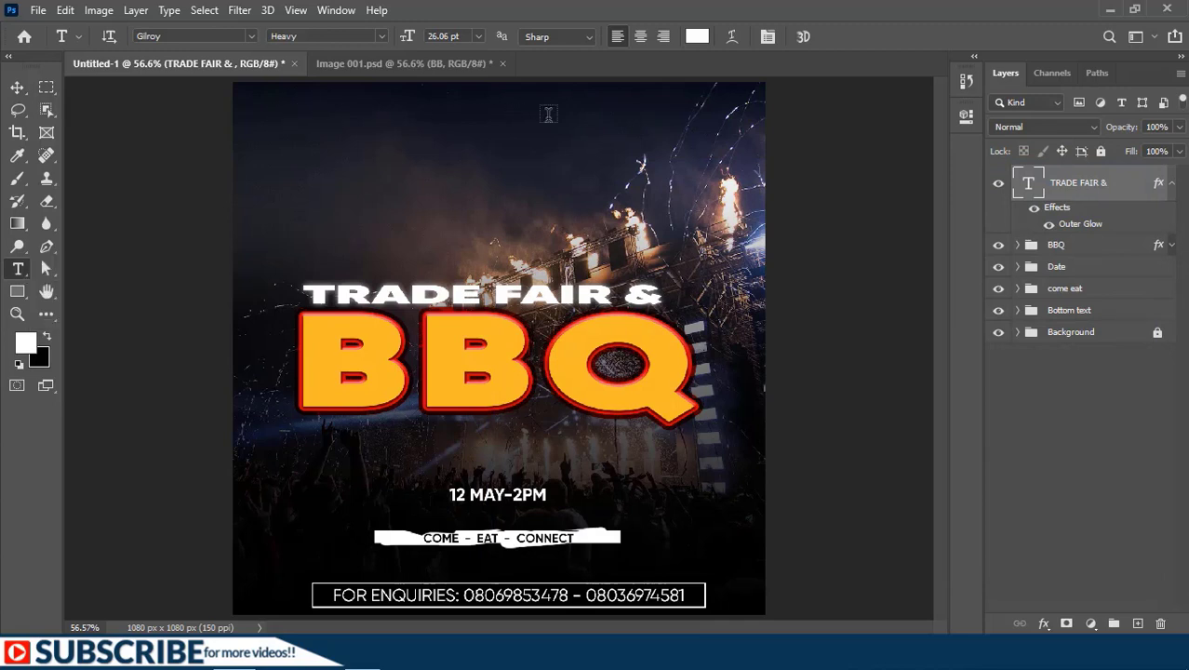
{"action": "left_click", "coordinate": [262, 111]}
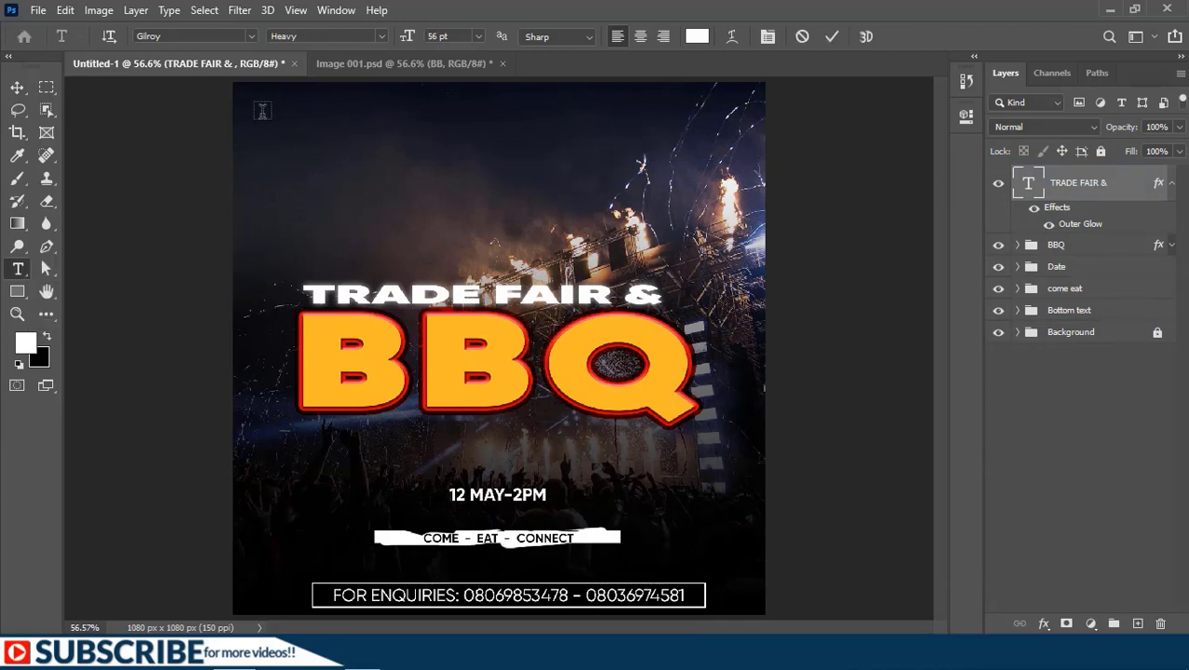
{"action": "type", "text": "OPPOSITE NORTHE"}
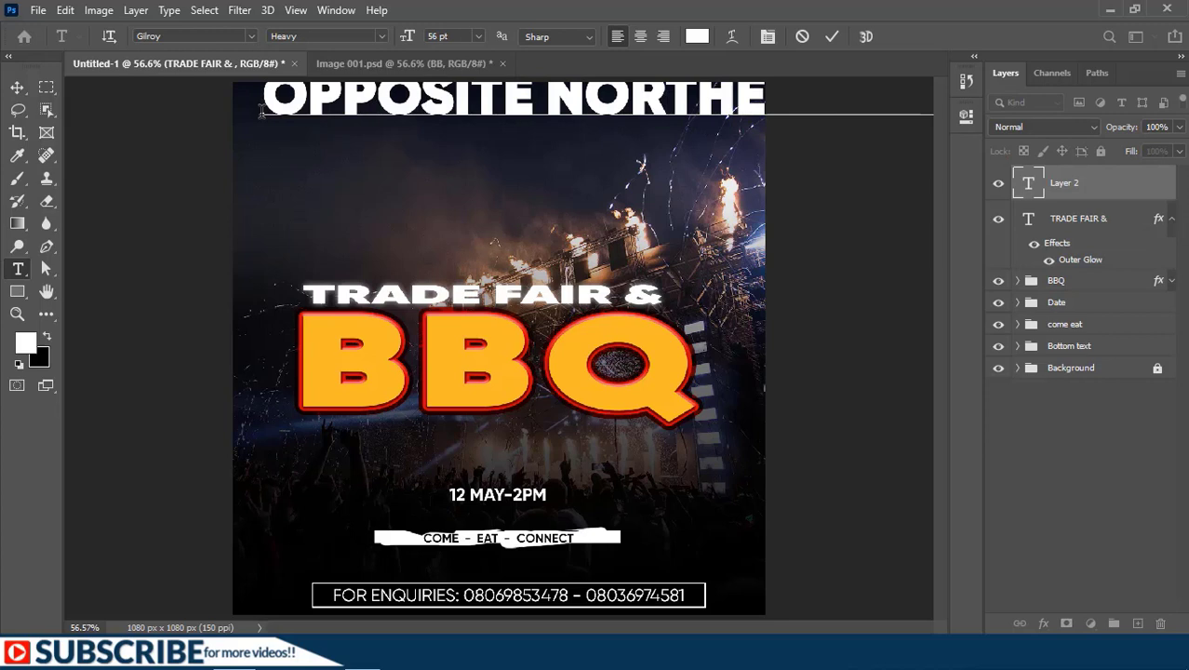
{"action": "type", "text": "RN REAL ESATE HOTEL"}
{"action": "key", "text": "ctrl+Return"}
{"action": "left_click", "coordinate": [452, 35]}
{"action": "type", "text": "18"}
{"action": "key", "text": "Return"}
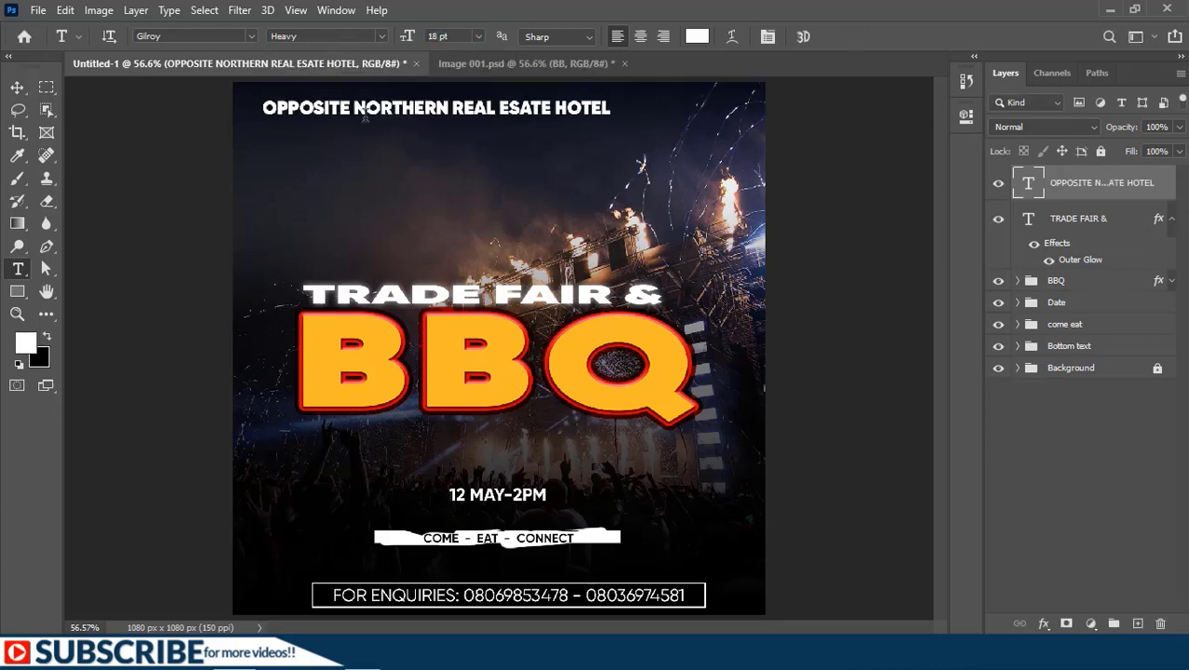
{"action": "left_click", "coordinate": [521, 108]}
{"action": "type", "text": "T"}
{"action": "left_click", "coordinate": [831, 35]}
Step: Set the hotel line to Light, scale it to about 70% and widen its letter spacing
{"action": "left_click", "coordinate": [382, 35]}
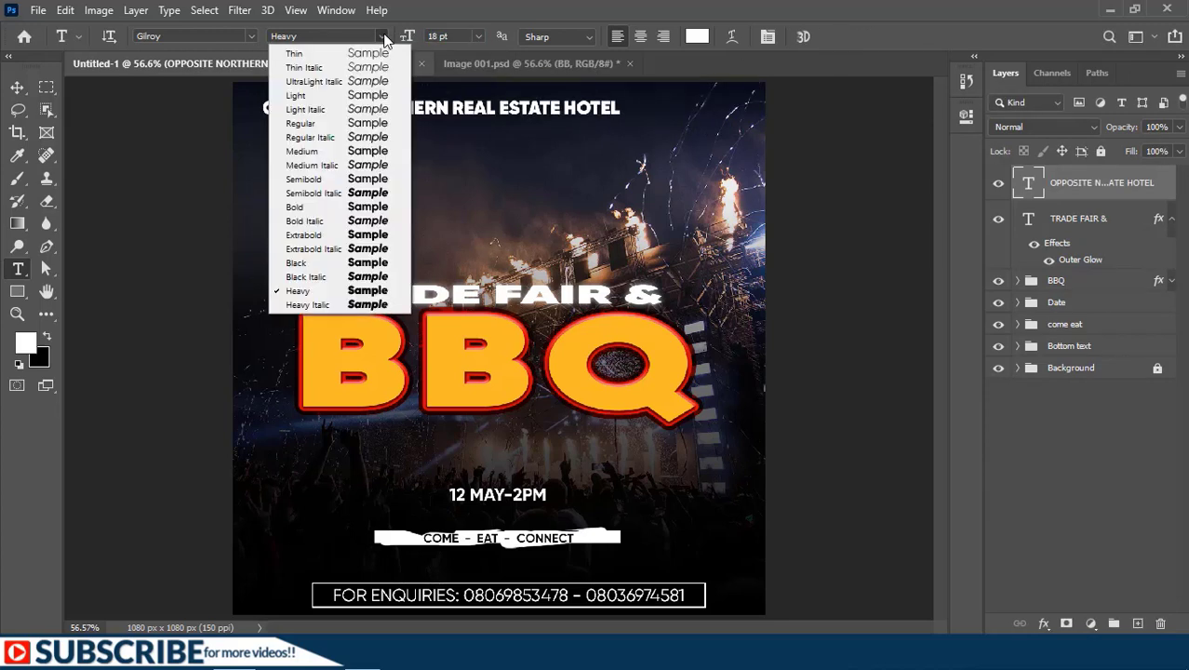
{"action": "left_click", "coordinate": [307, 105]}
{"action": "key", "text": "ctrl+t"}
{"action": "left_click_drag", "start_coordinate": [690, 119], "coordinate": [513, 119]}
{"action": "key", "text": "Return"}
{"action": "key", "text": "ctrl+a"}
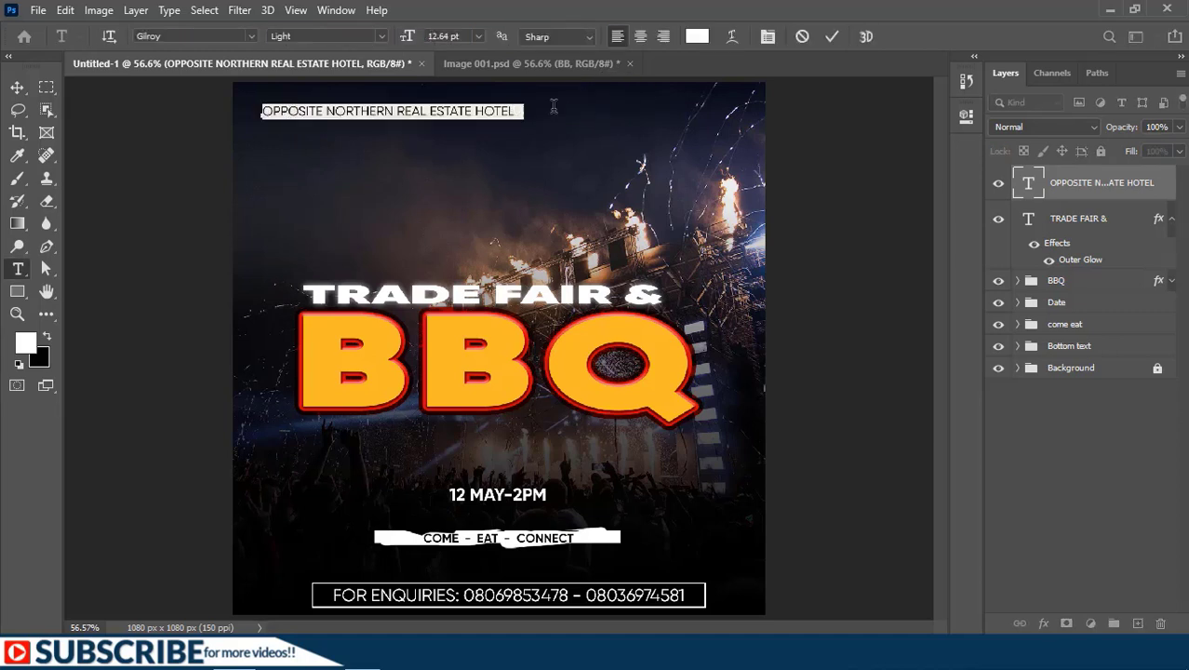
{"action": "key", "text": "ctrl+alt+Right"}
{"action": "key", "text": "ctrl+alt+Right"}
{"action": "key", "text": "ctrl+alt+Right"}
{"action": "key", "text": "ctrl+alt+Right"}
{"action": "key", "text": "ctrl+alt+Right"}
{"action": "left_click", "coordinate": [831, 35]}
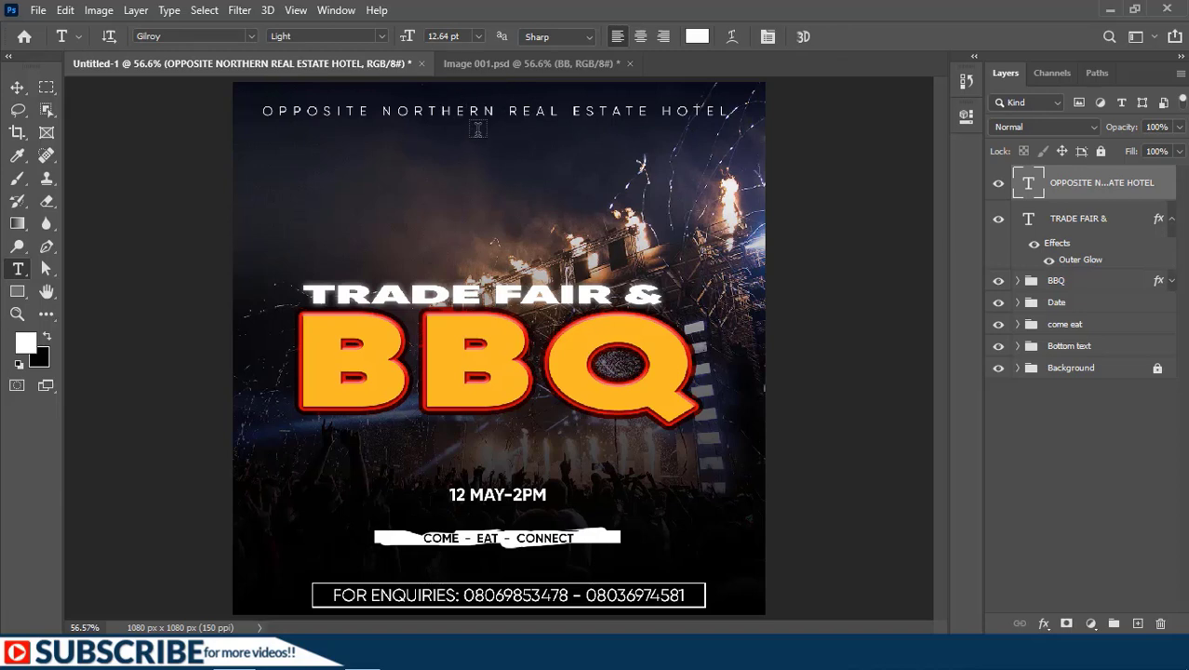
{"action": "key", "text": "v"}
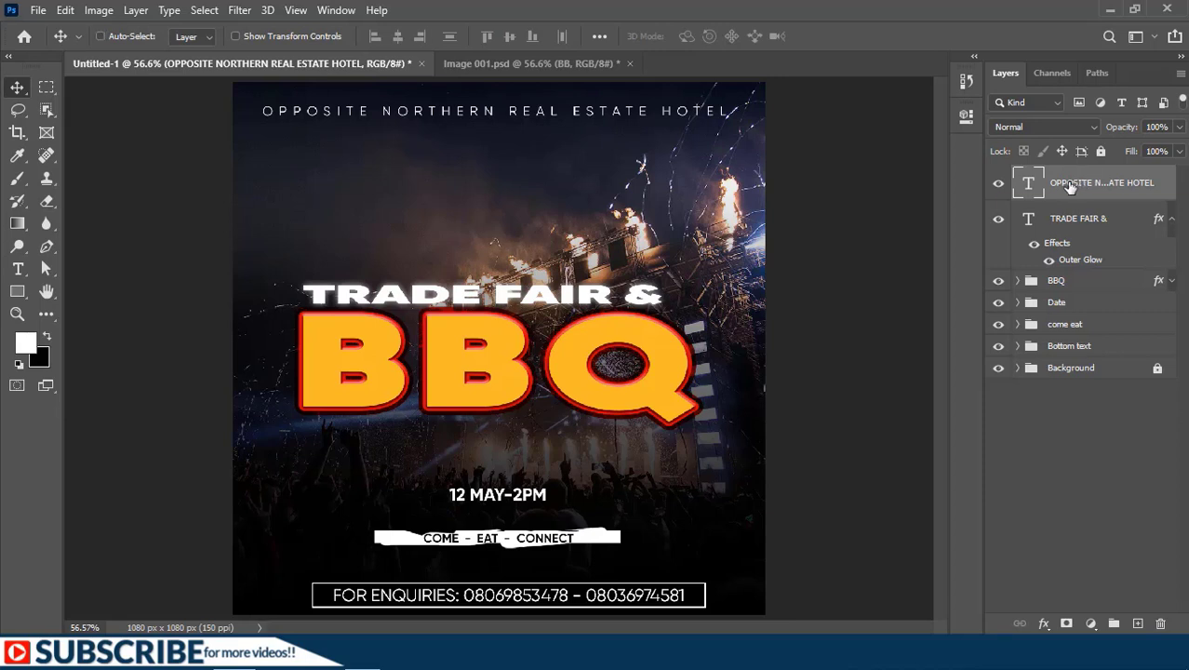
Step: Centre the hotel line horizontally on the canvas
{"action": "key", "text": "ctrl+a"}
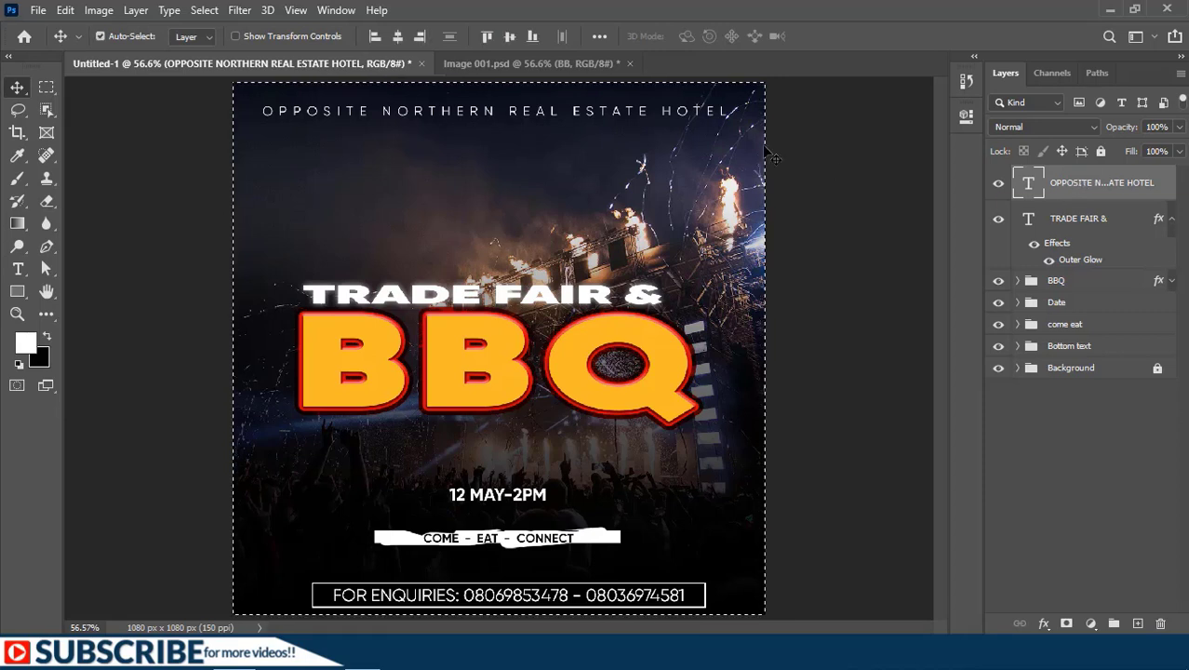
{"action": "left_click", "coordinate": [397, 35]}
{"action": "key", "text": "ctrl+d"}
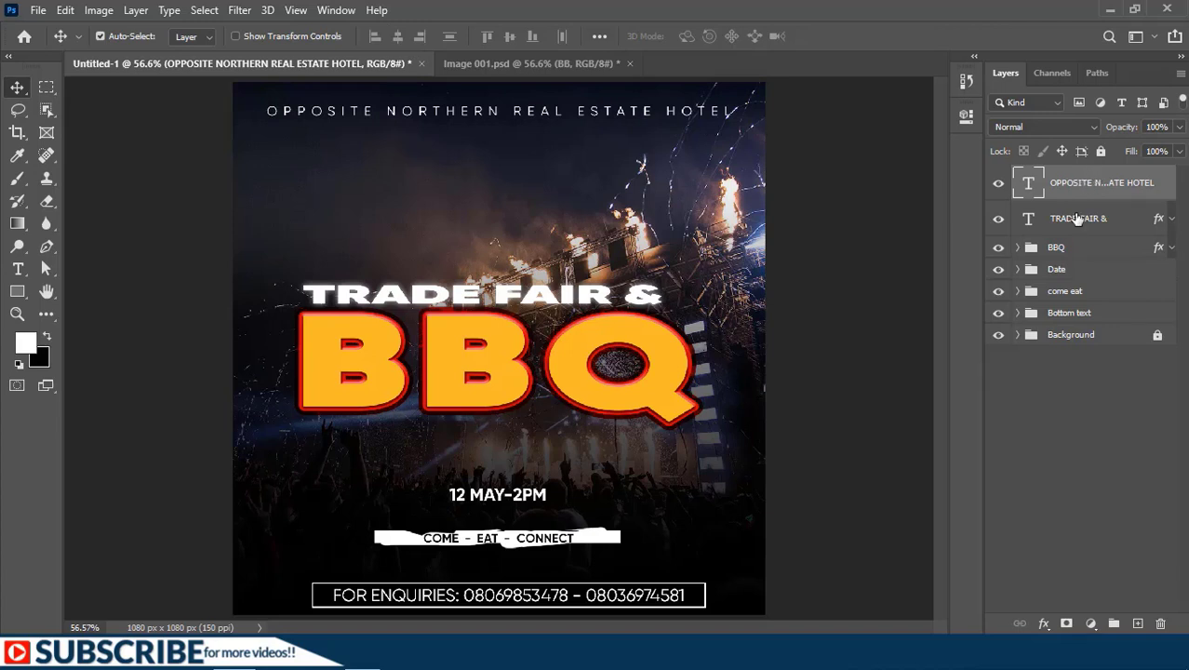
Step: Group the hotel line with TRADE FAIR & and name the group 'Upper text'
{"action": "left_click", "coordinate": [1076, 218], "text": "shift"}
{"action": "key", "text": "ctrl+g"}
{"action": "double_click", "coordinate": [1054, 177]}
{"action": "type", "text": "Upper text"}
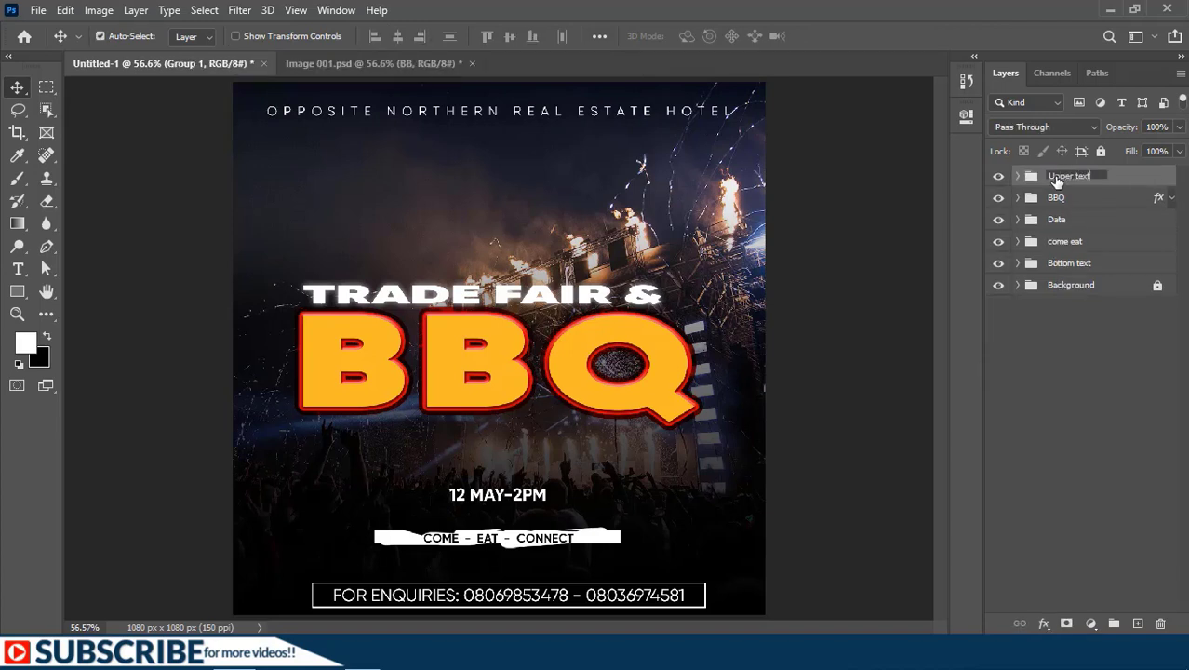
{"action": "key", "text": "Return"}
Step: Add a new empty layer and set the type font to Brittany Signature
{"action": "key", "text": "t"}
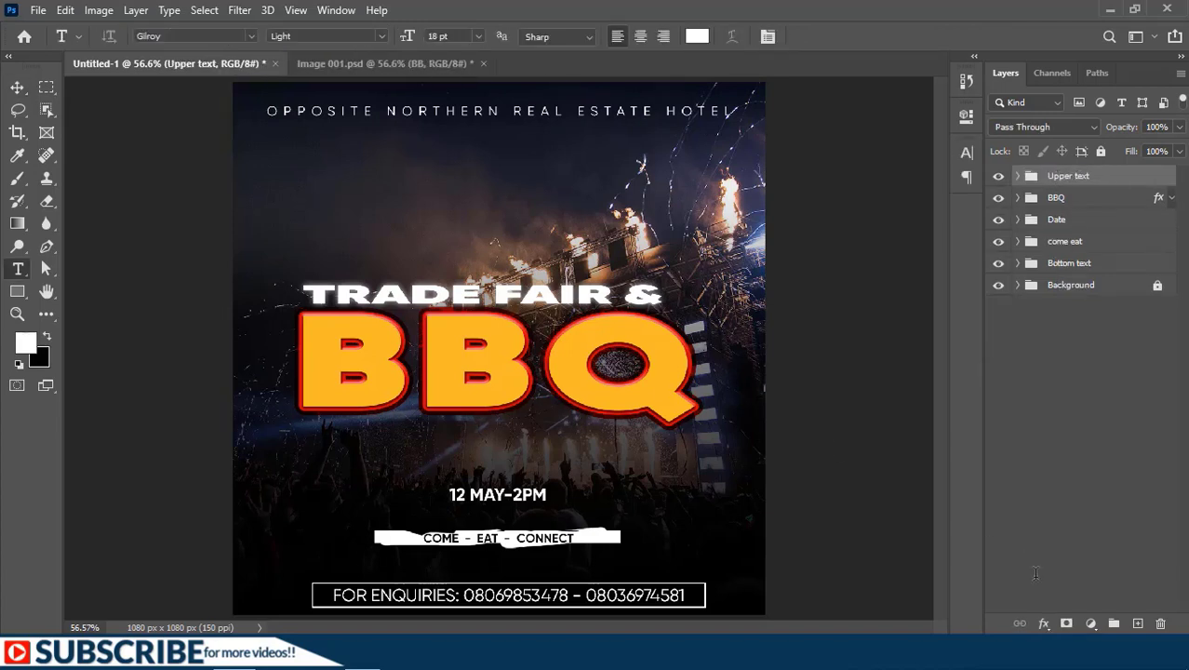
{"action": "left_click", "coordinate": [1136, 623]}
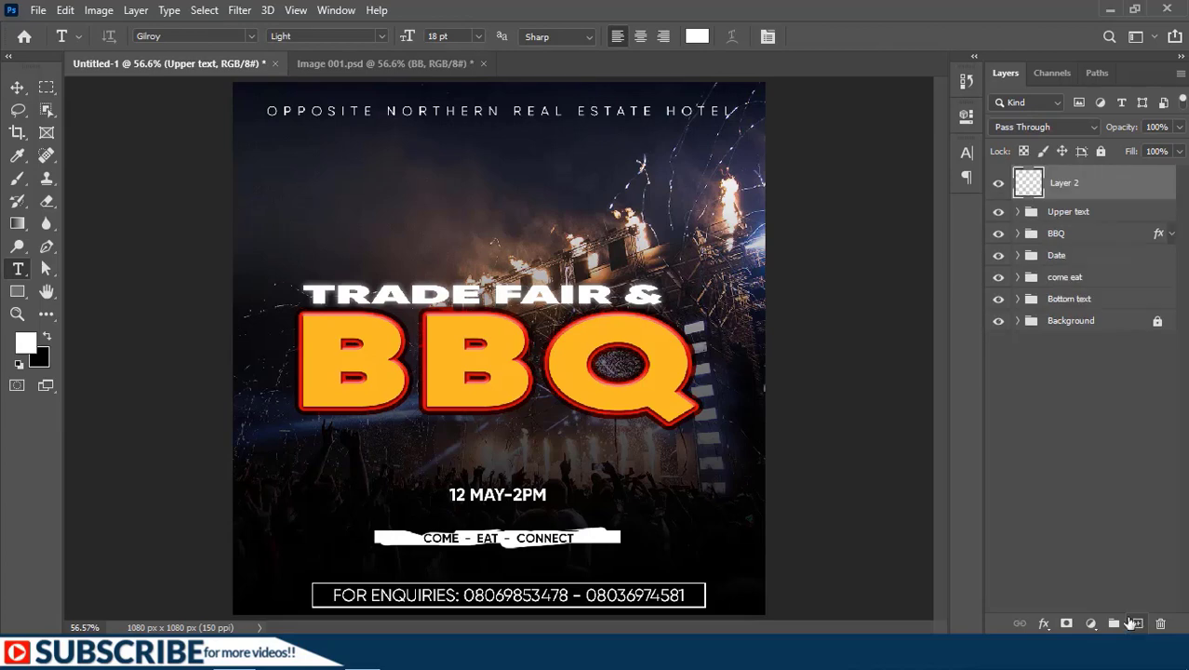
{"action": "left_click", "coordinate": [182, 36]}
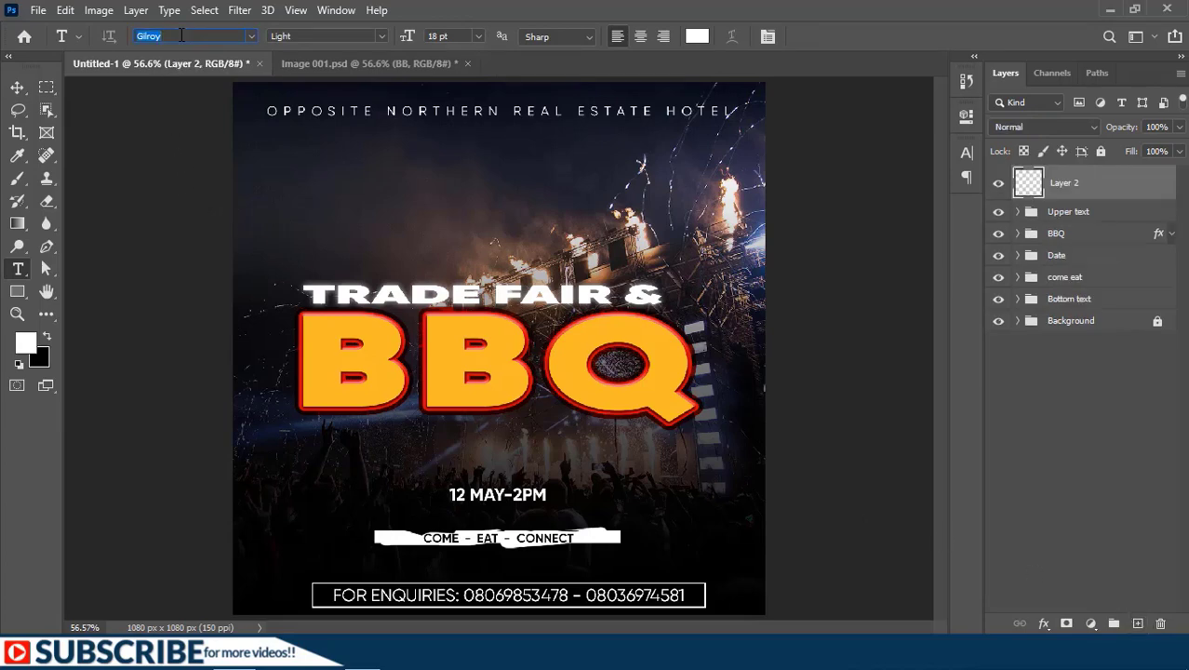
{"action": "type", "text": "brit"}
{"action": "key", "text": "Down"}
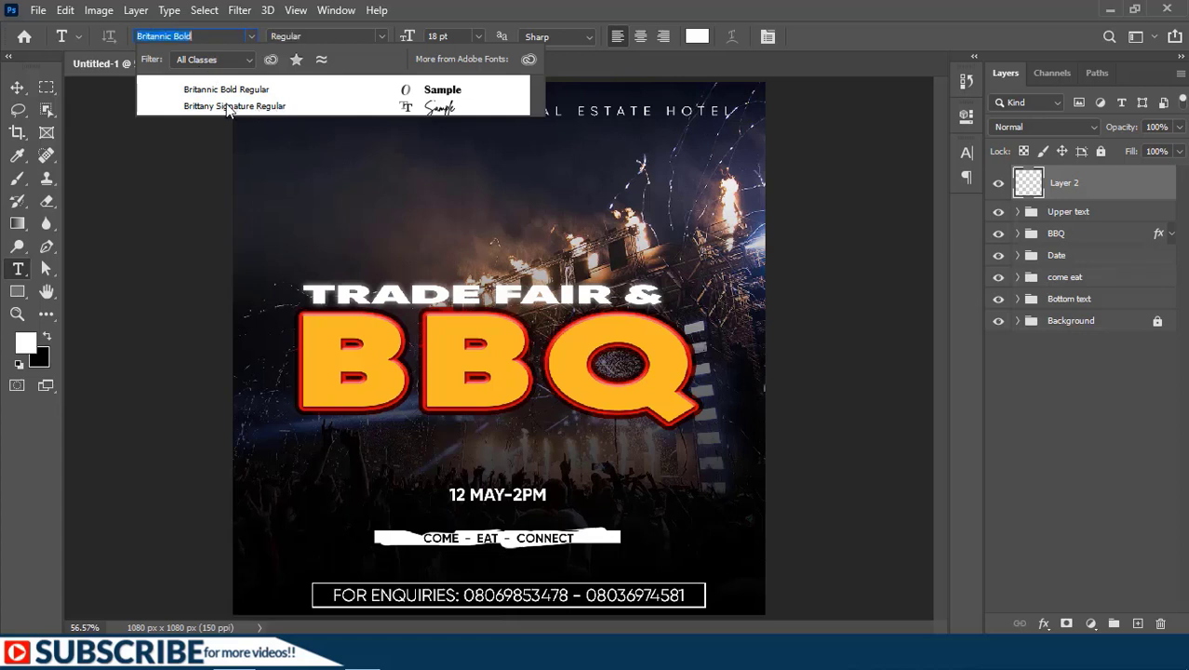
{"action": "key", "text": "Down"}
{"action": "key", "text": "Return"}
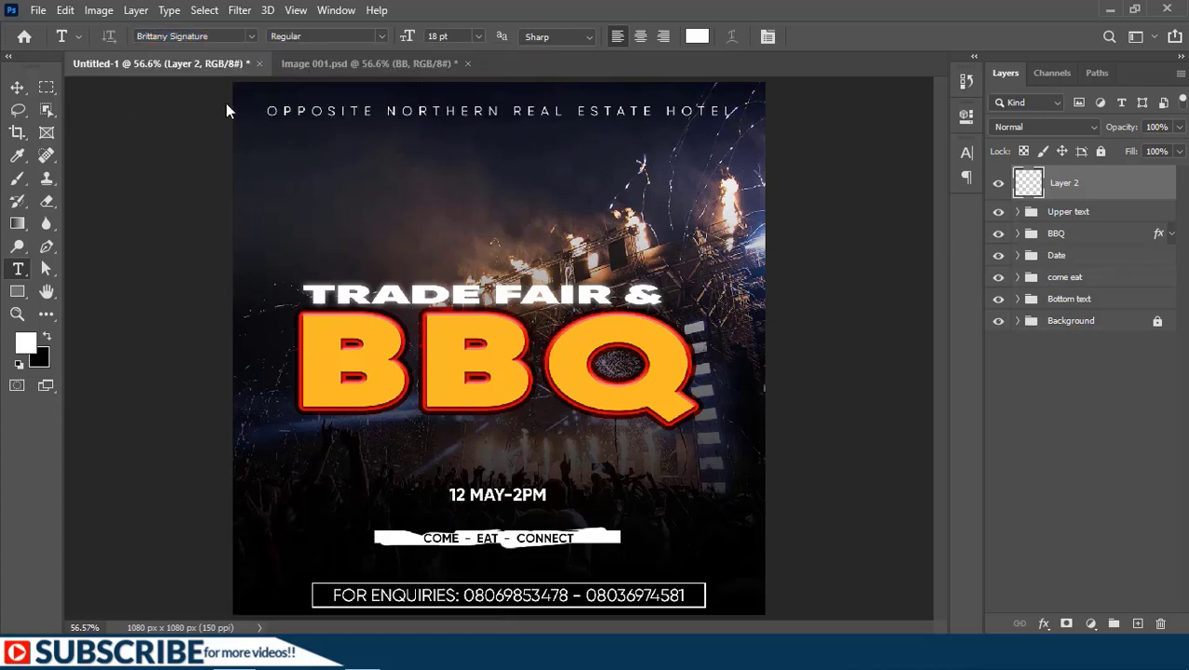
Step: Type 'Night' and move it down across the bottom of the BBQ letters
{"action": "left_click", "coordinate": [369, 230]}
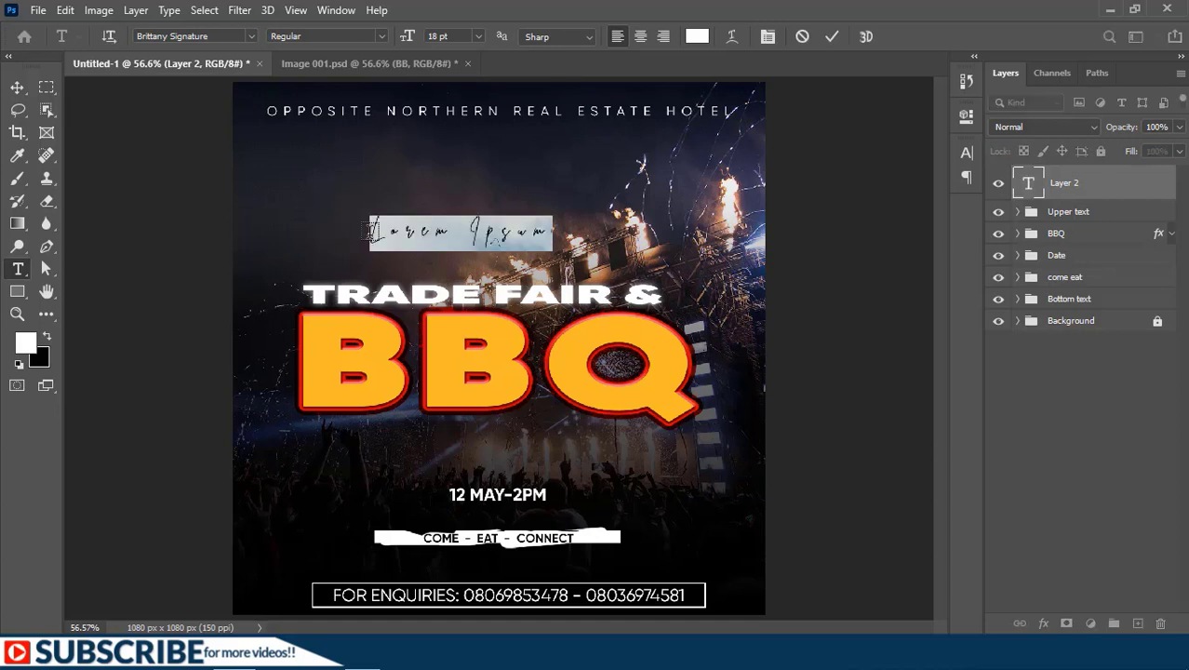
{"action": "type", "text": "Night"}
{"action": "key", "text": "ctrl+Return"}
{"action": "key", "text": "v"}
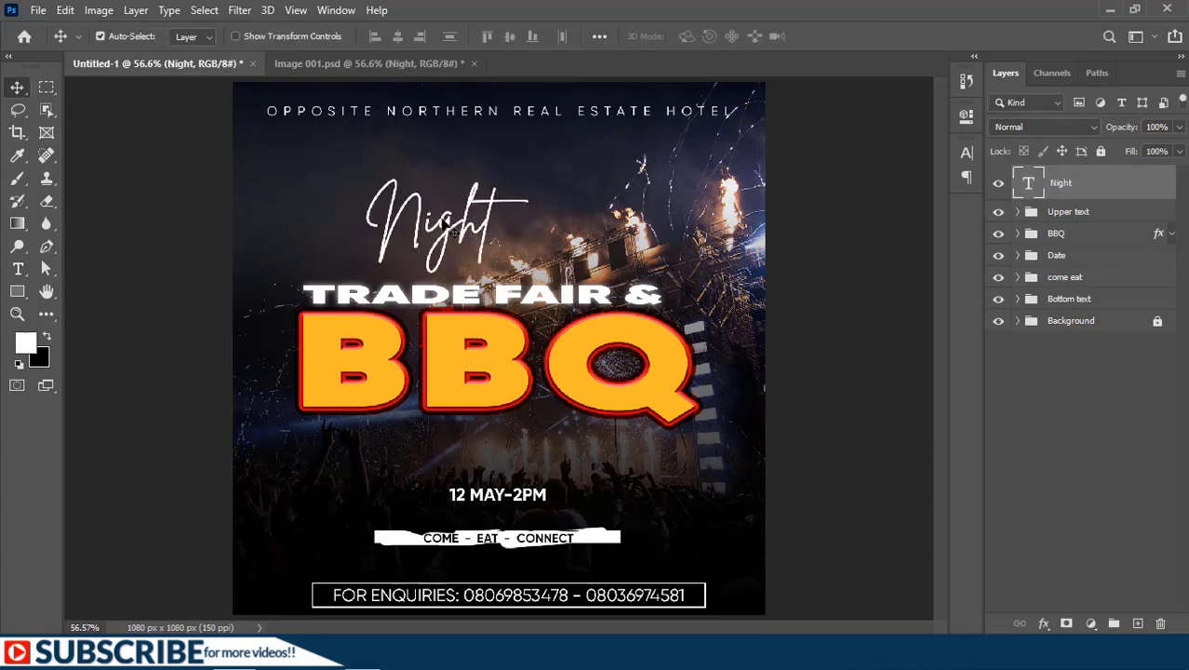
{"action": "left_click_drag", "start_coordinate": [450, 231], "coordinate": [500, 440]}
{"action": "left_click", "coordinate": [584, 111]}
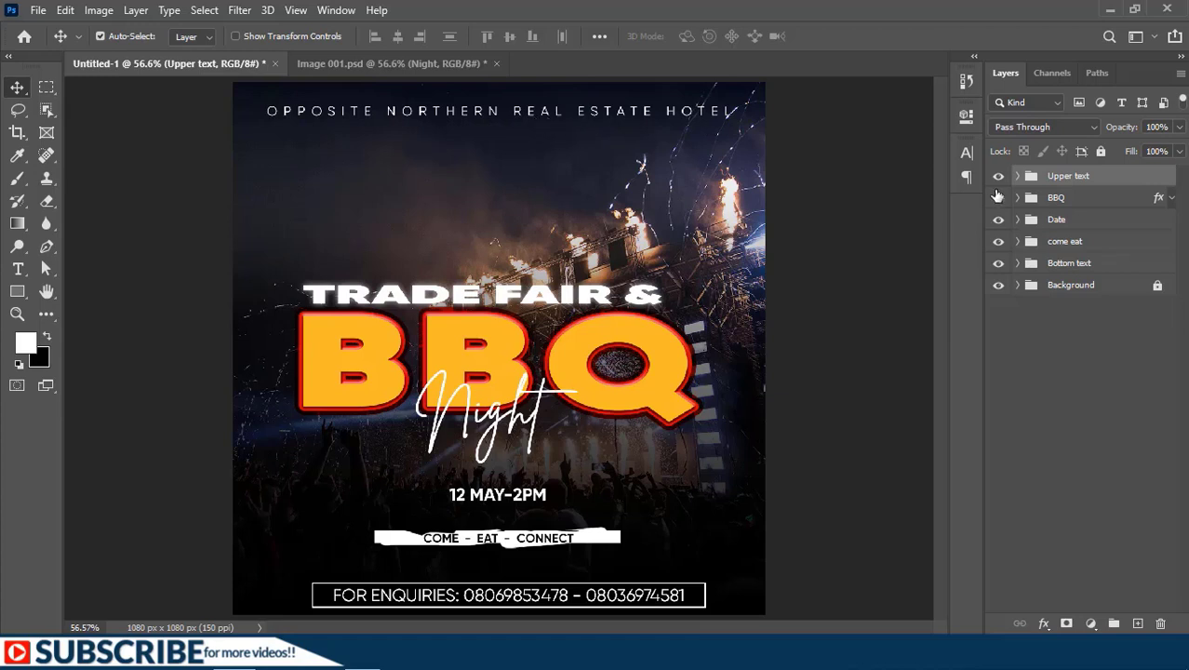
{"action": "left_click", "coordinate": [1019, 175]}
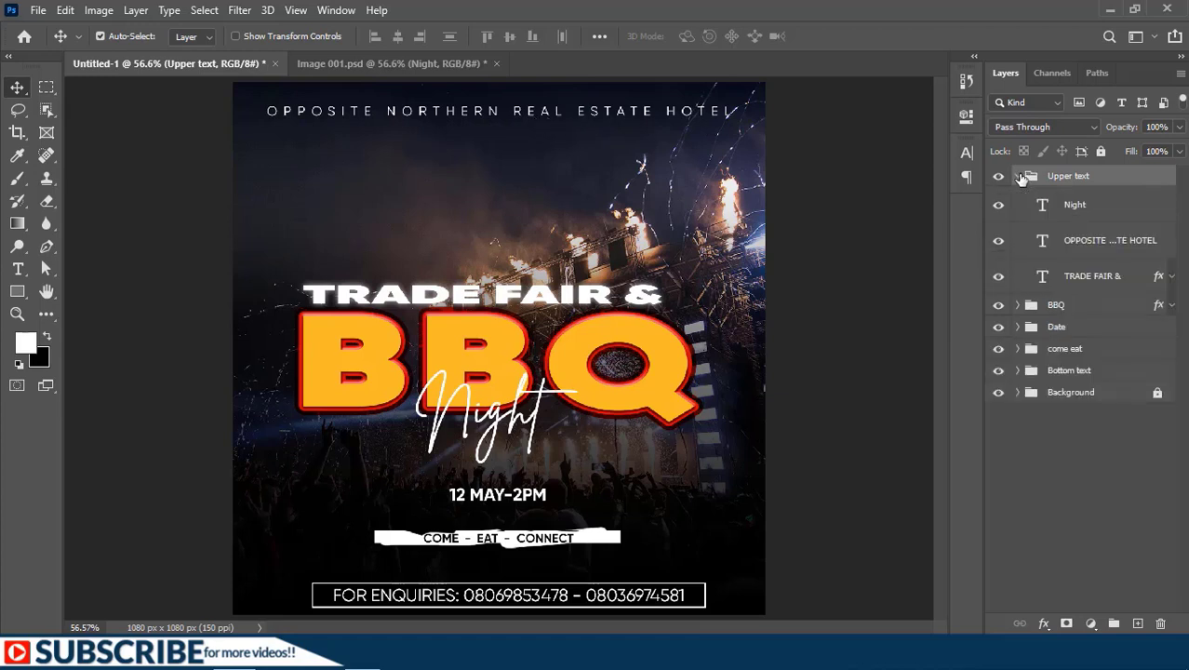
{"action": "left_click", "coordinate": [1121, 242]}
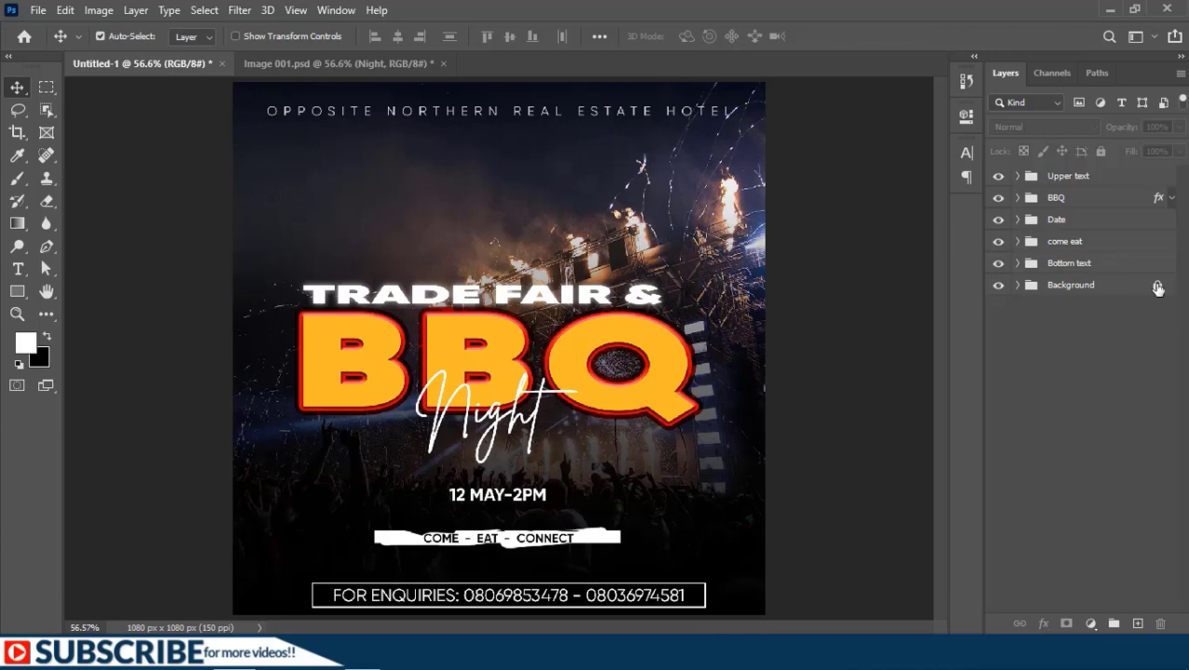
Step: Apply a Movie Prime Lens Flare at about 134% brightness to the concert photo layer (Layer 0)
{"action": "left_click", "coordinate": [1018, 285]}
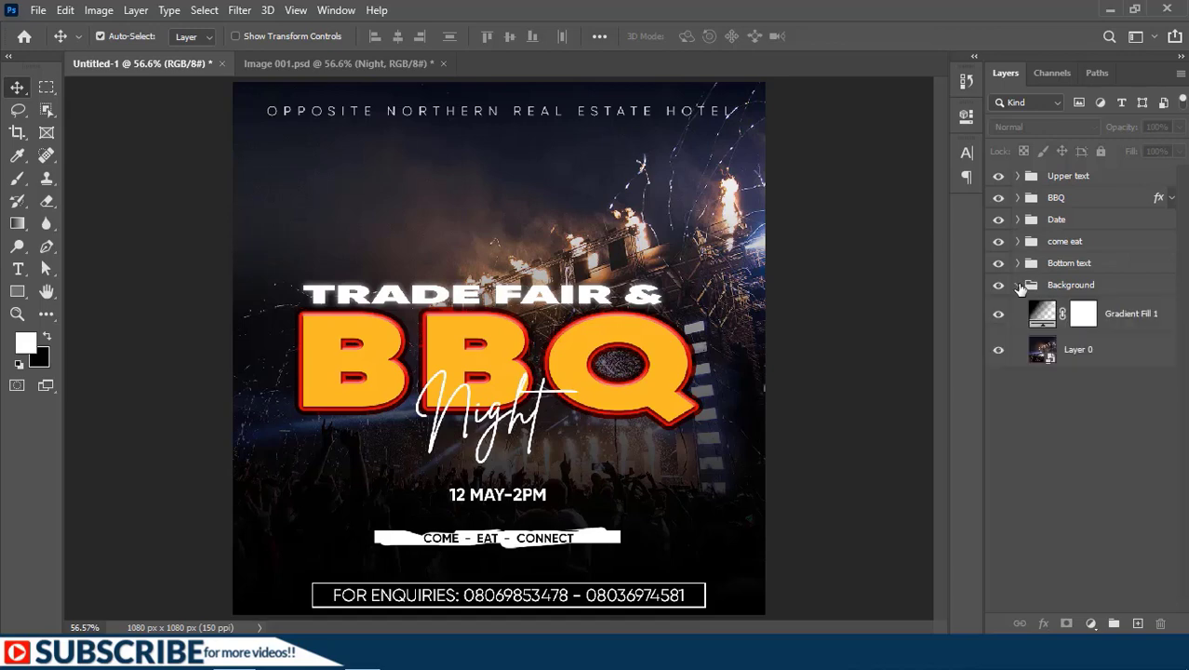
{"action": "left_click", "coordinate": [1082, 349]}
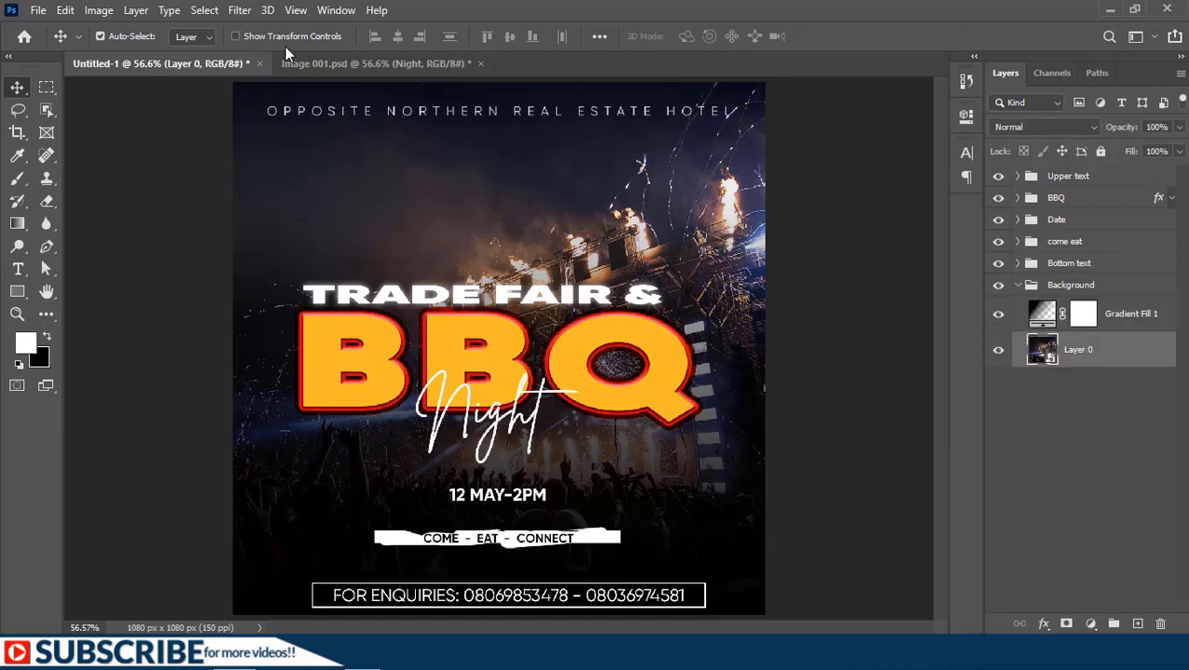
{"action": "left_click", "coordinate": [240, 10]}
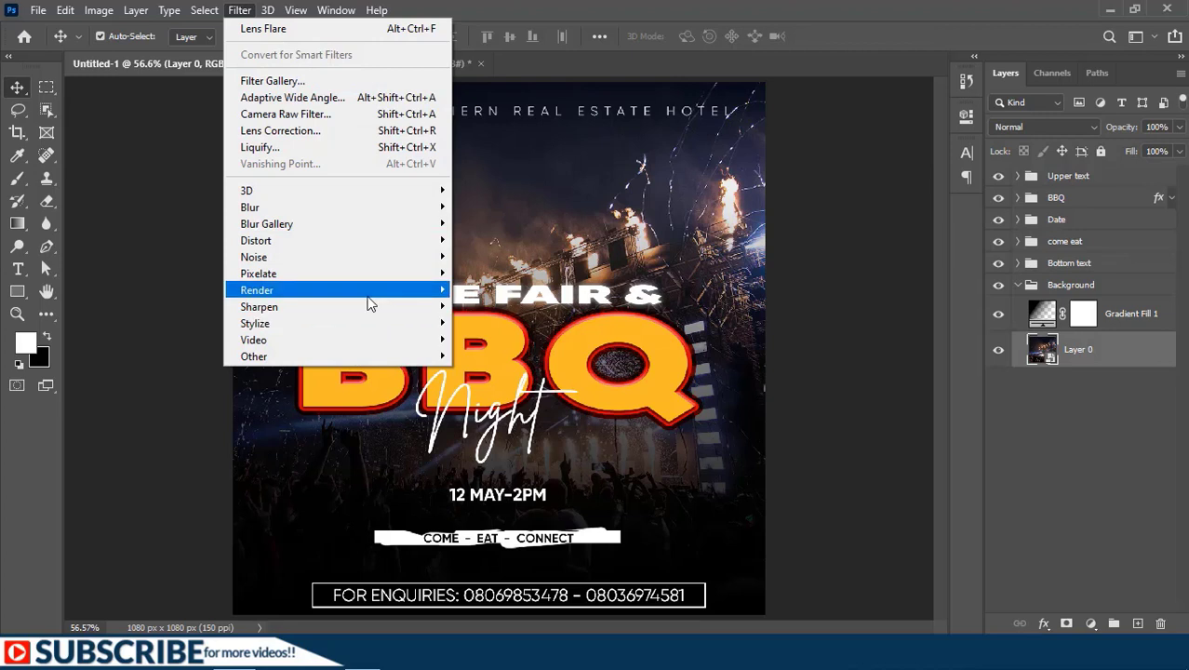
{"action": "mouse_move", "coordinate": [369, 291]}
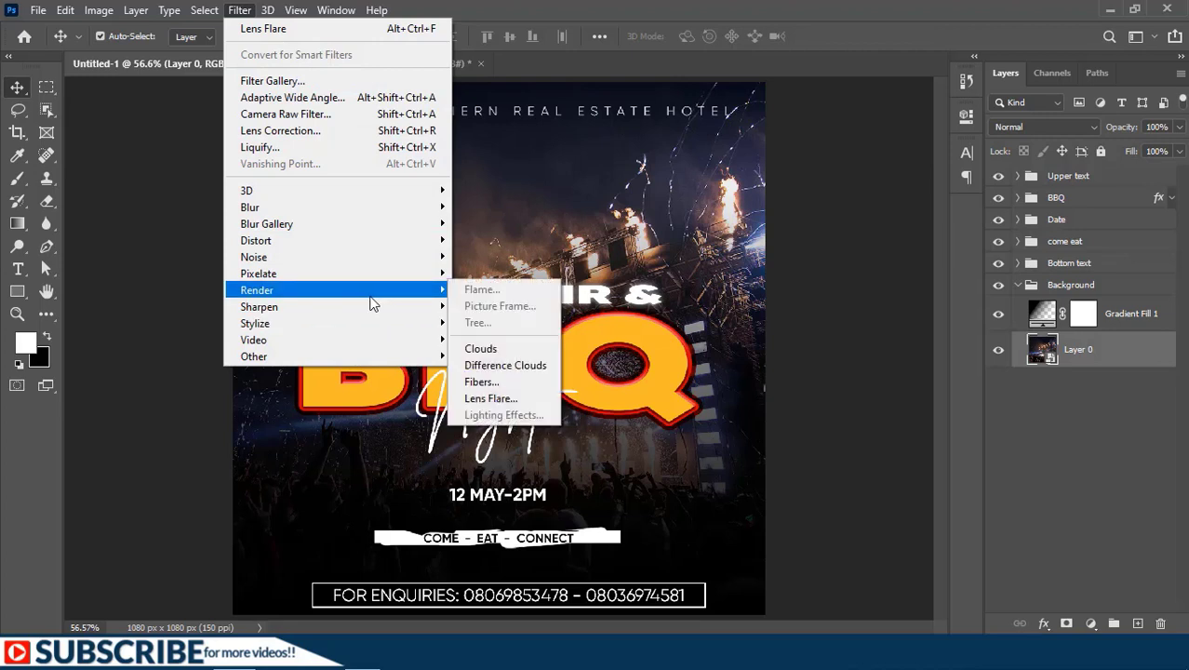
{"action": "left_click", "coordinate": [486, 399]}
{"action": "left_click_drag", "start_coordinate": [736, 473], "coordinate": [802, 472]}
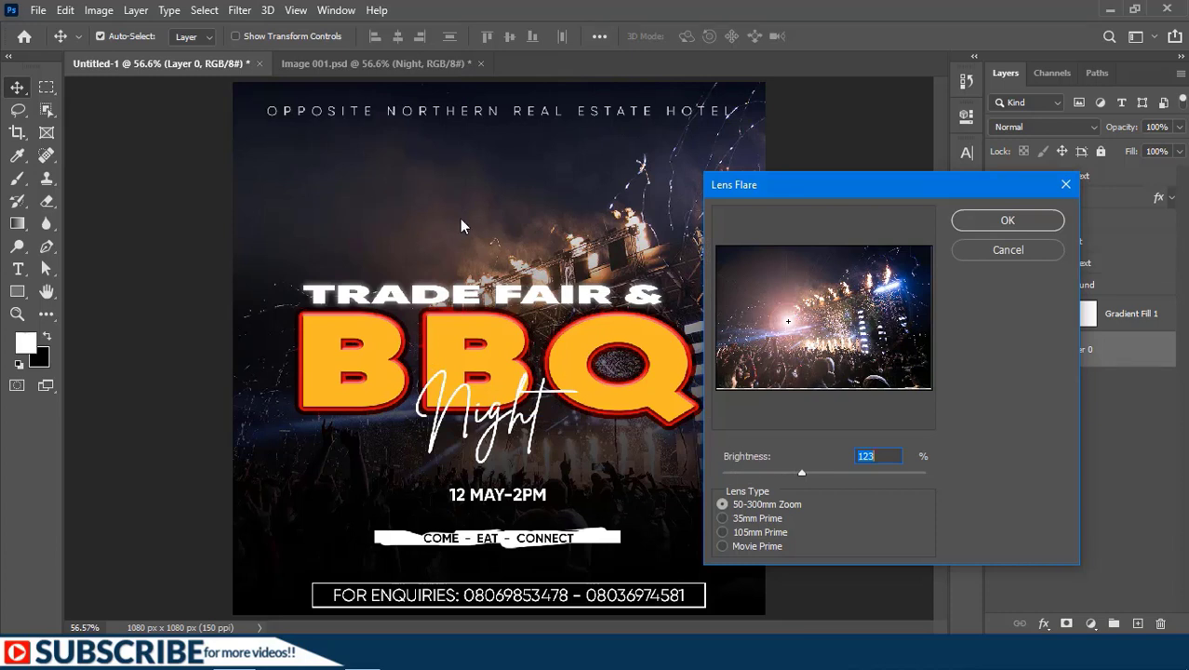
{"action": "left_click", "coordinate": [725, 547]}
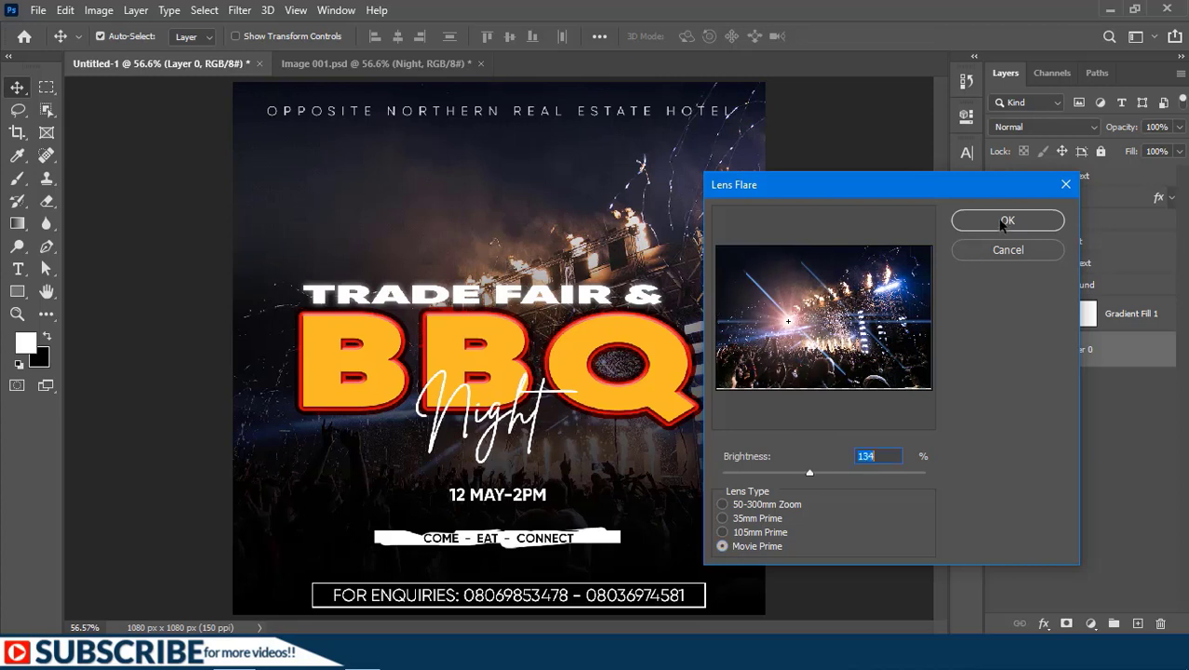
{"action": "left_click", "coordinate": [1005, 220]}
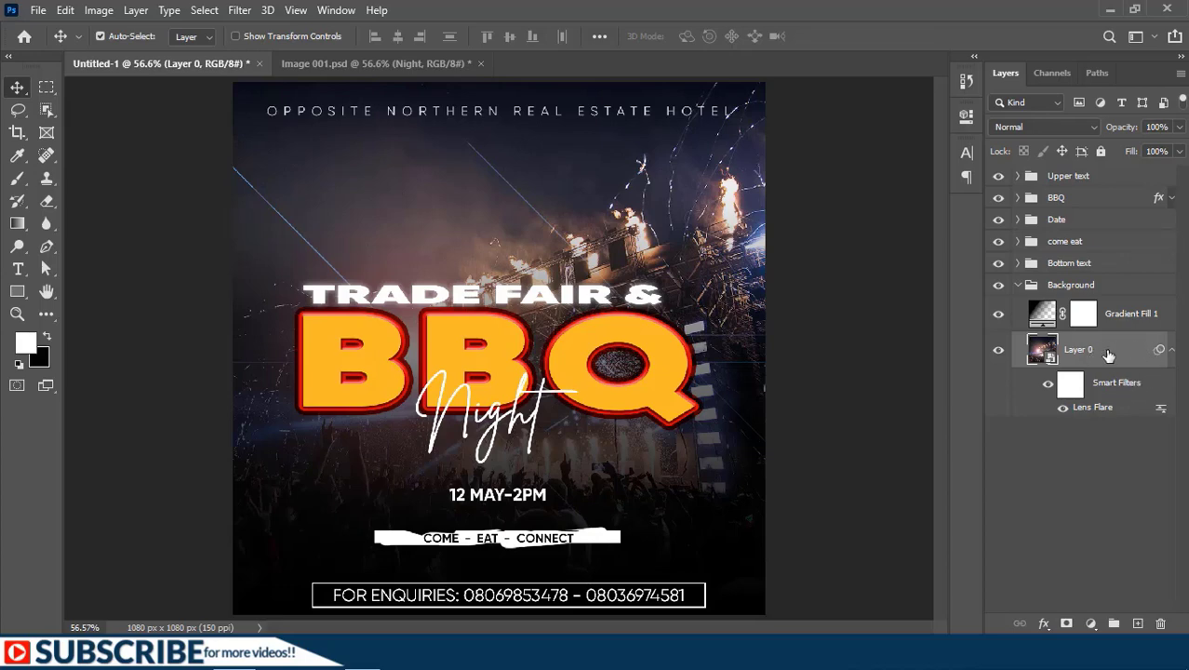
Step: Add a second and third lens flare, lowering one flare's blending opacity to 76%
{"action": "key", "text": "ctrl+alt+f"}
{"action": "left_click", "coordinate": [990, 222]}
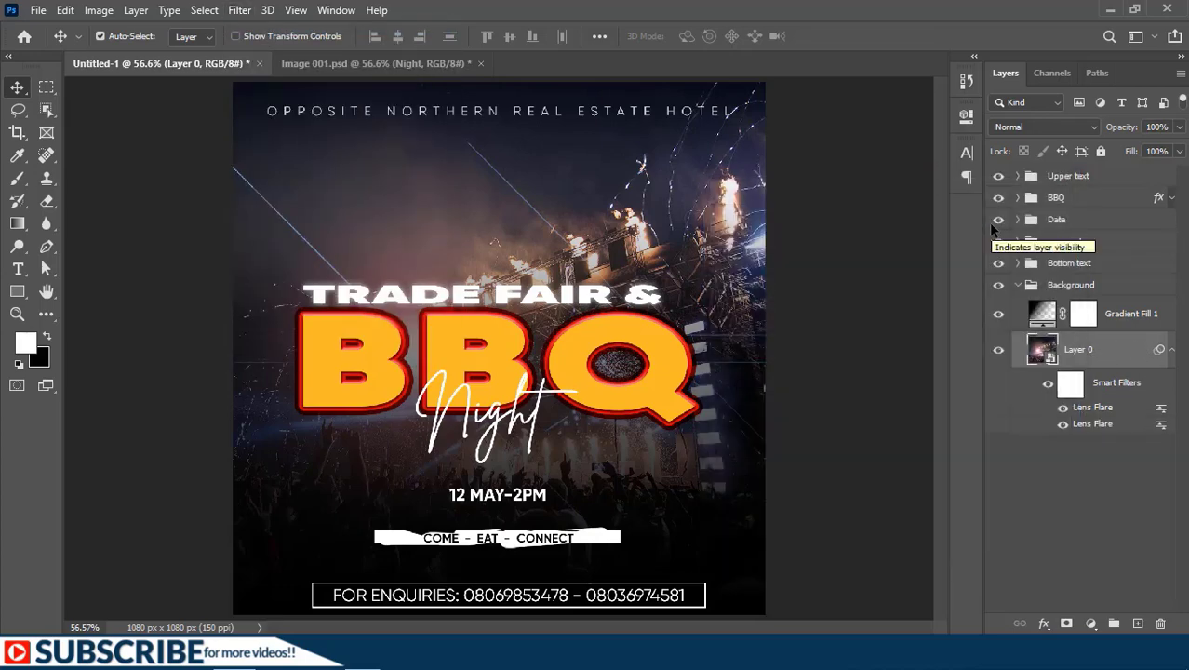
{"action": "left_click", "coordinate": [239, 10]}
{"action": "left_click", "coordinate": [391, 30]}
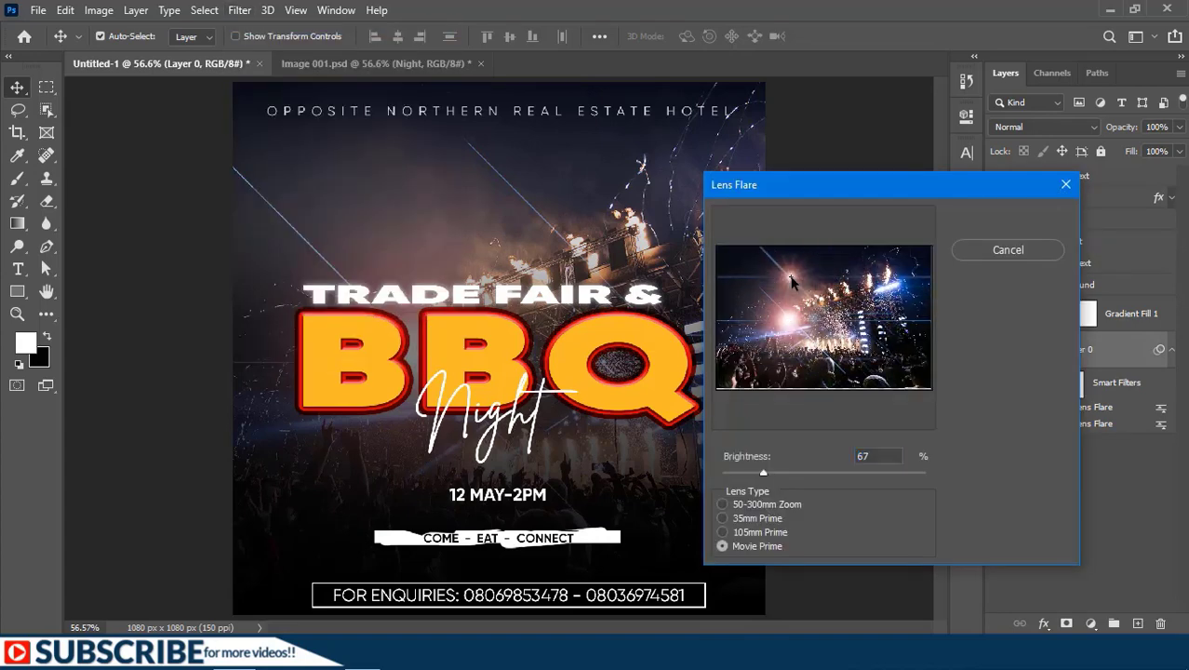
{"action": "left_click", "coordinate": [966, 219]}
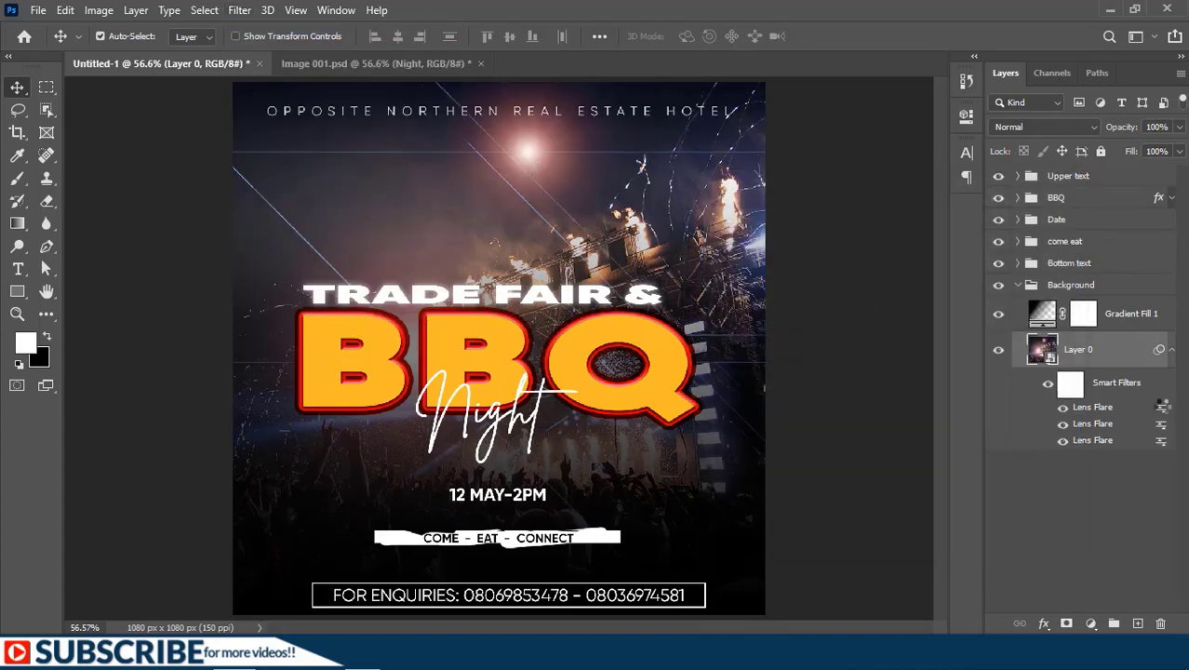
{"action": "double_click", "coordinate": [1162, 406]}
{"action": "mouse_move", "coordinate": [754, 153]}
{"action": "left_mouse_down"}
{"action": "mouse_move", "coordinate": [726, 153]}
{"action": "mouse_move", "coordinate": [768, 161]}
{"action": "left_mouse_up"}
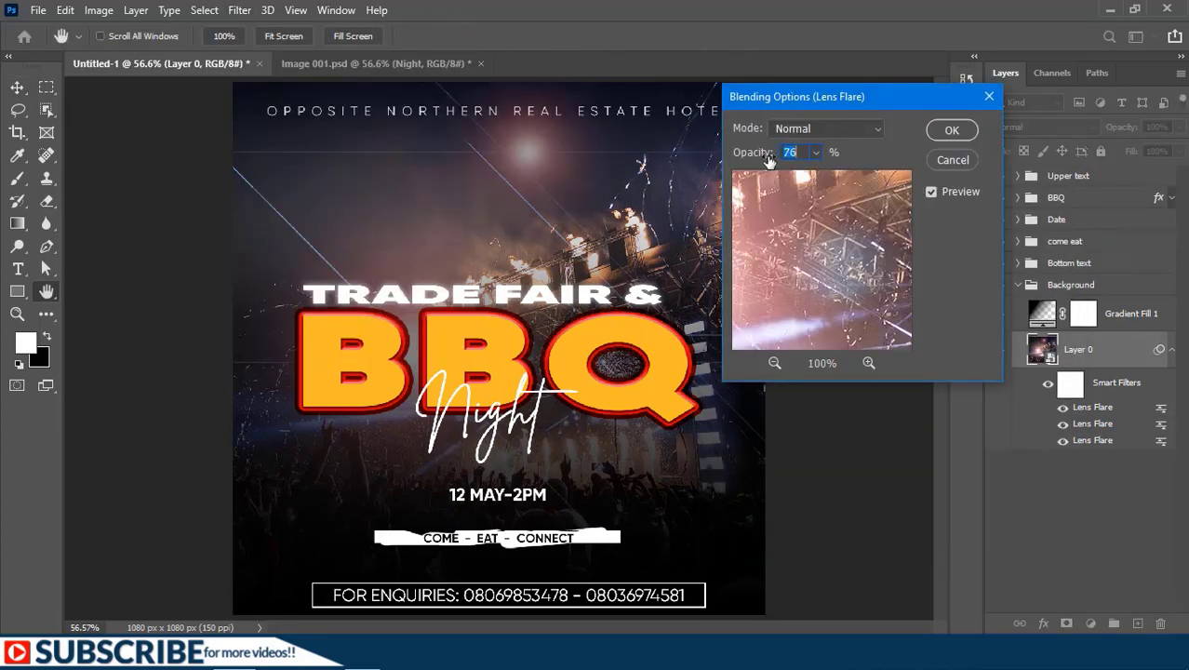
{"action": "left_click", "coordinate": [949, 132]}
Step: Add a fourth lens flare, readjust one flare, and collapse the photo and Background groups
{"action": "left_click", "coordinate": [239, 9]}
{"action": "left_click", "coordinate": [391, 31]}
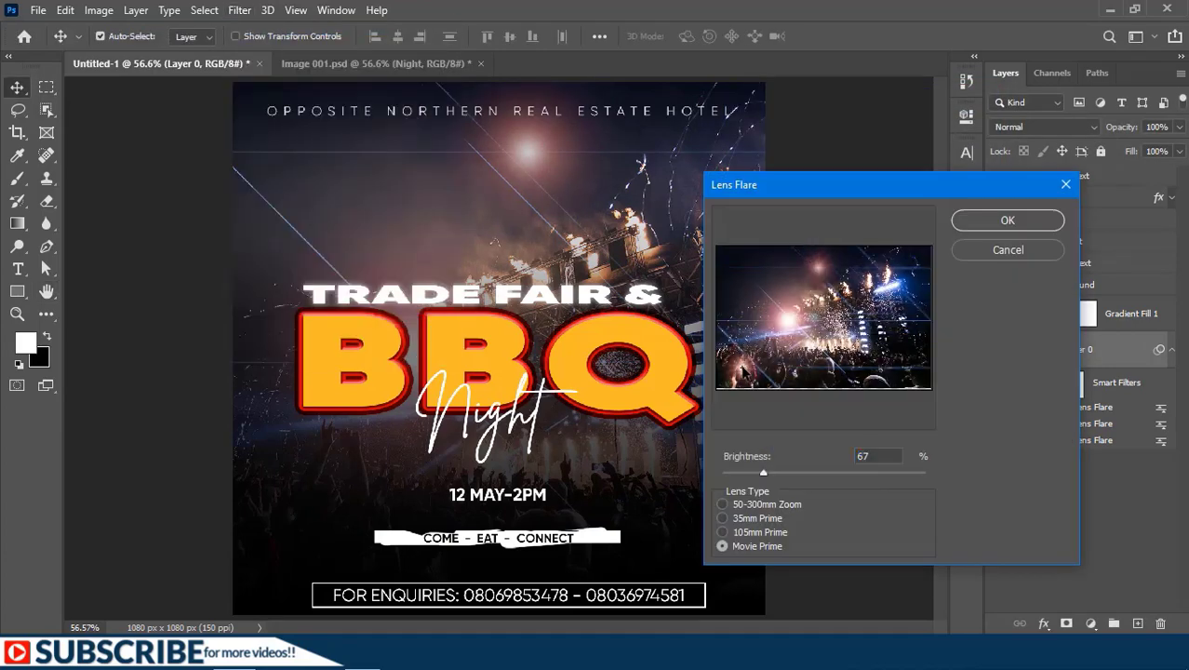
{"action": "key", "text": "Return"}
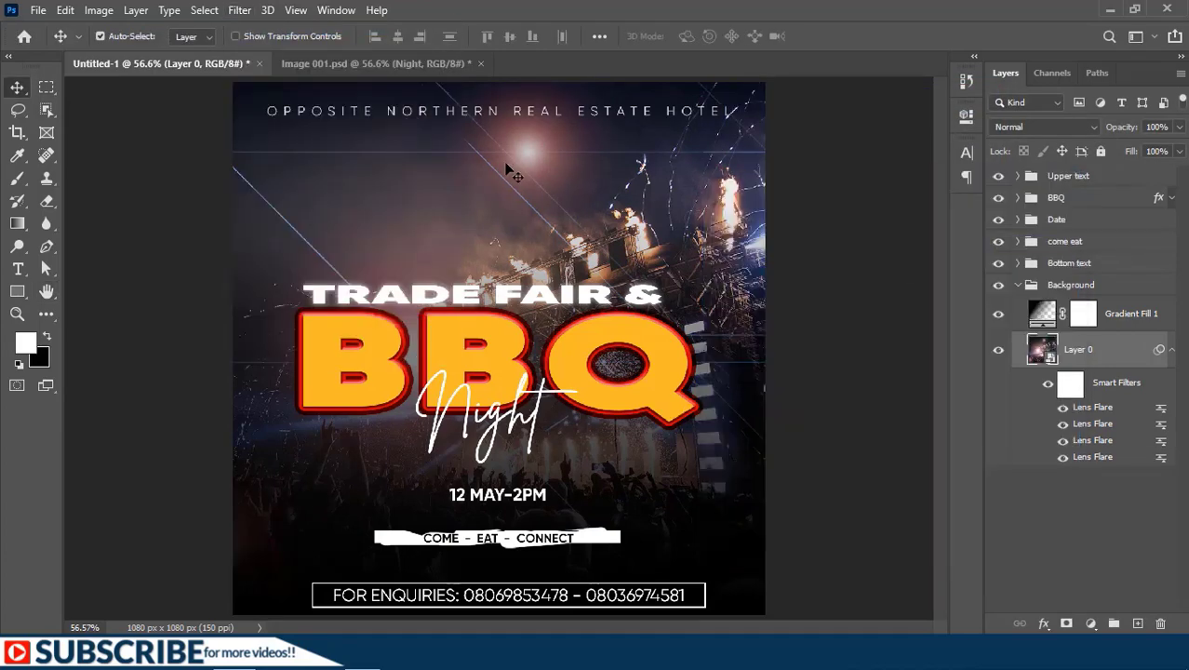
{"action": "double_click", "coordinate": [1094, 423]}
{"action": "left_click", "coordinate": [611, 267]}
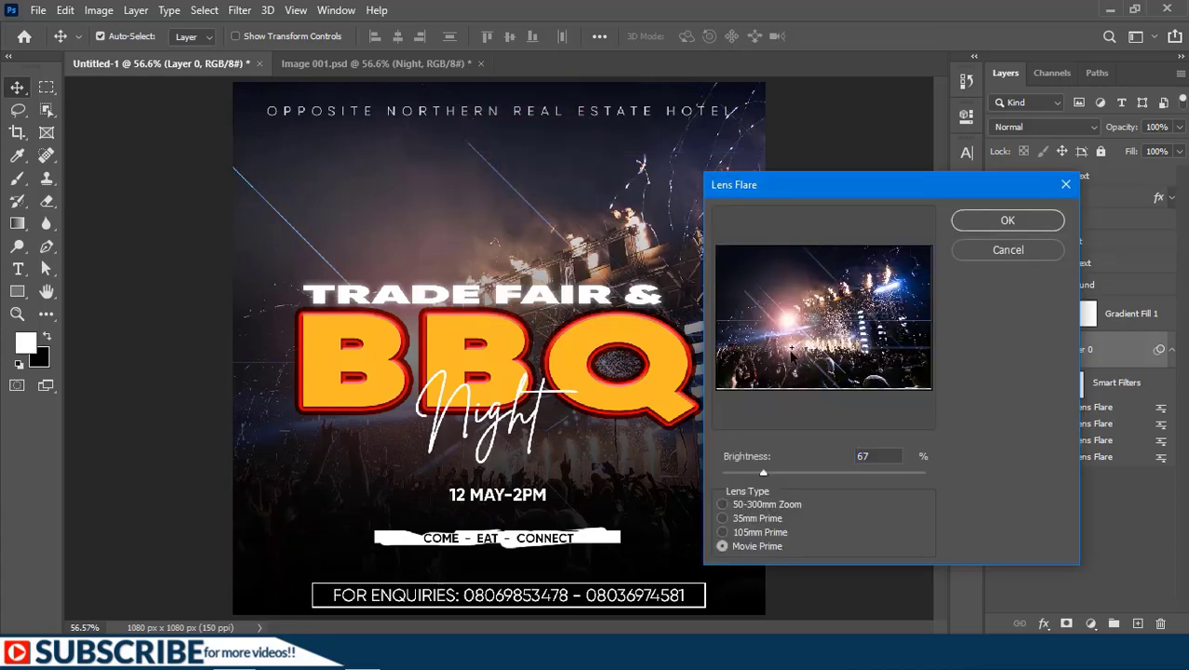
{"action": "left_click", "coordinate": [1001, 223]}
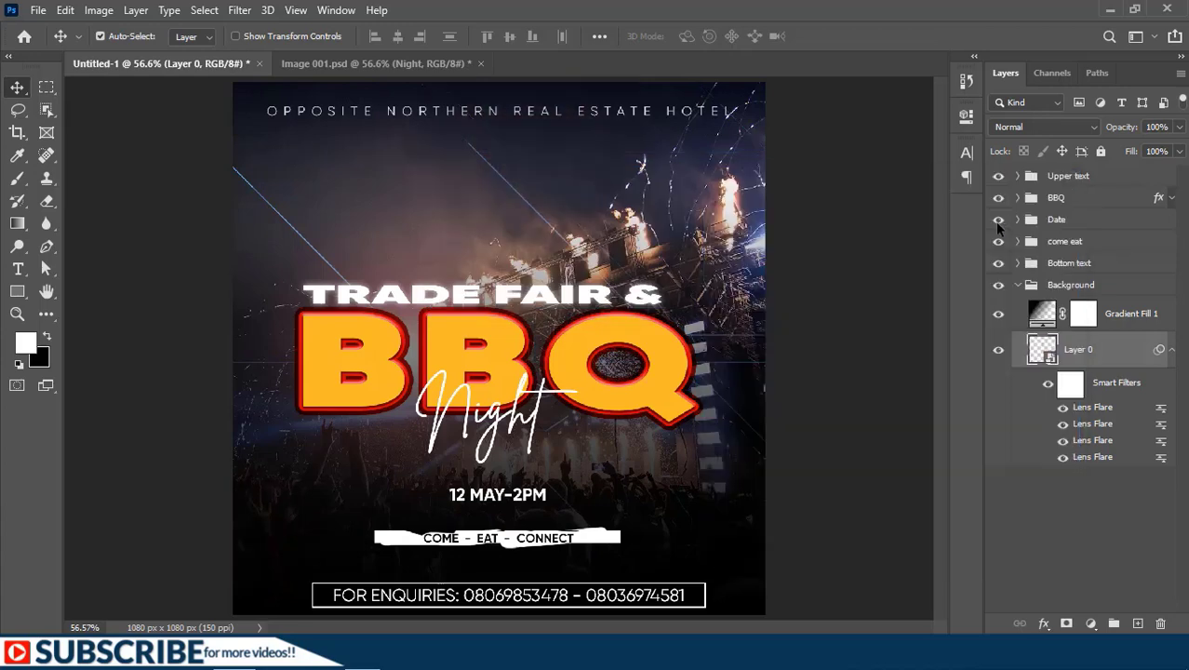
{"action": "left_click", "coordinate": [1171, 349]}
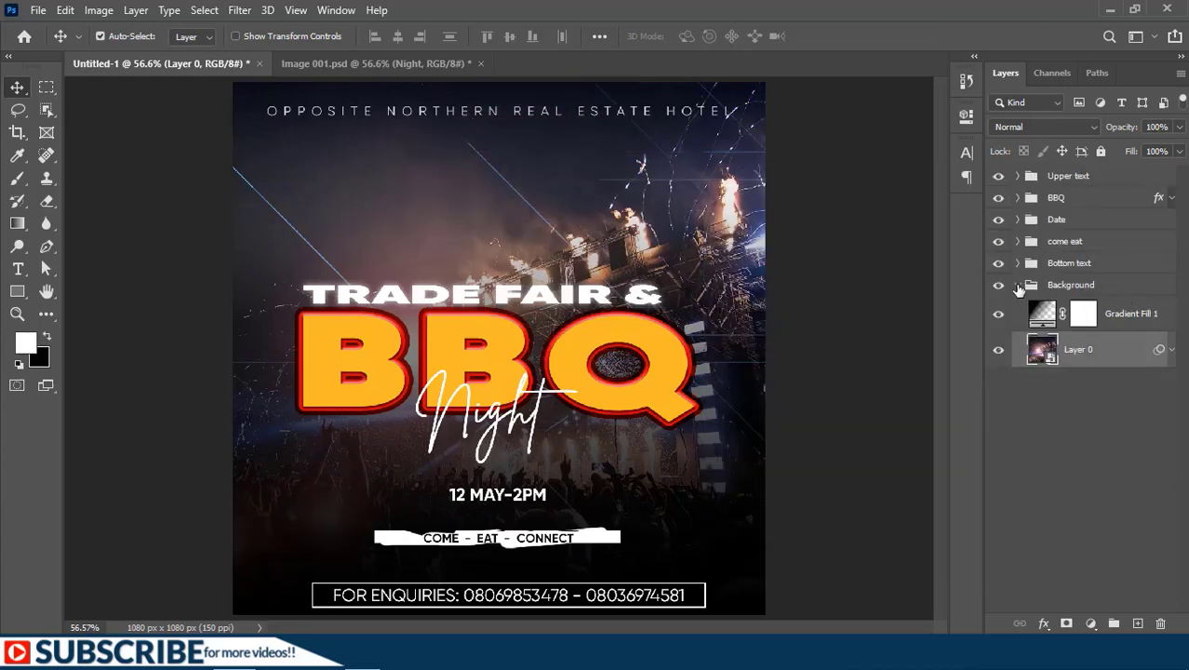
{"action": "left_click", "coordinate": [1019, 286]}
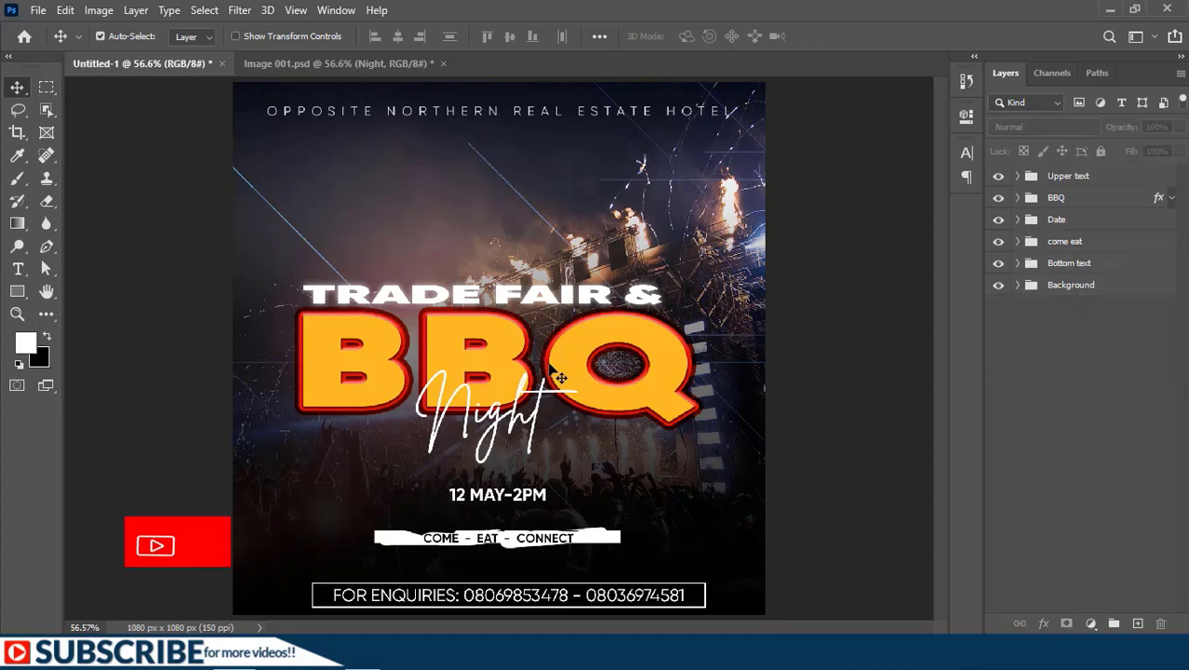